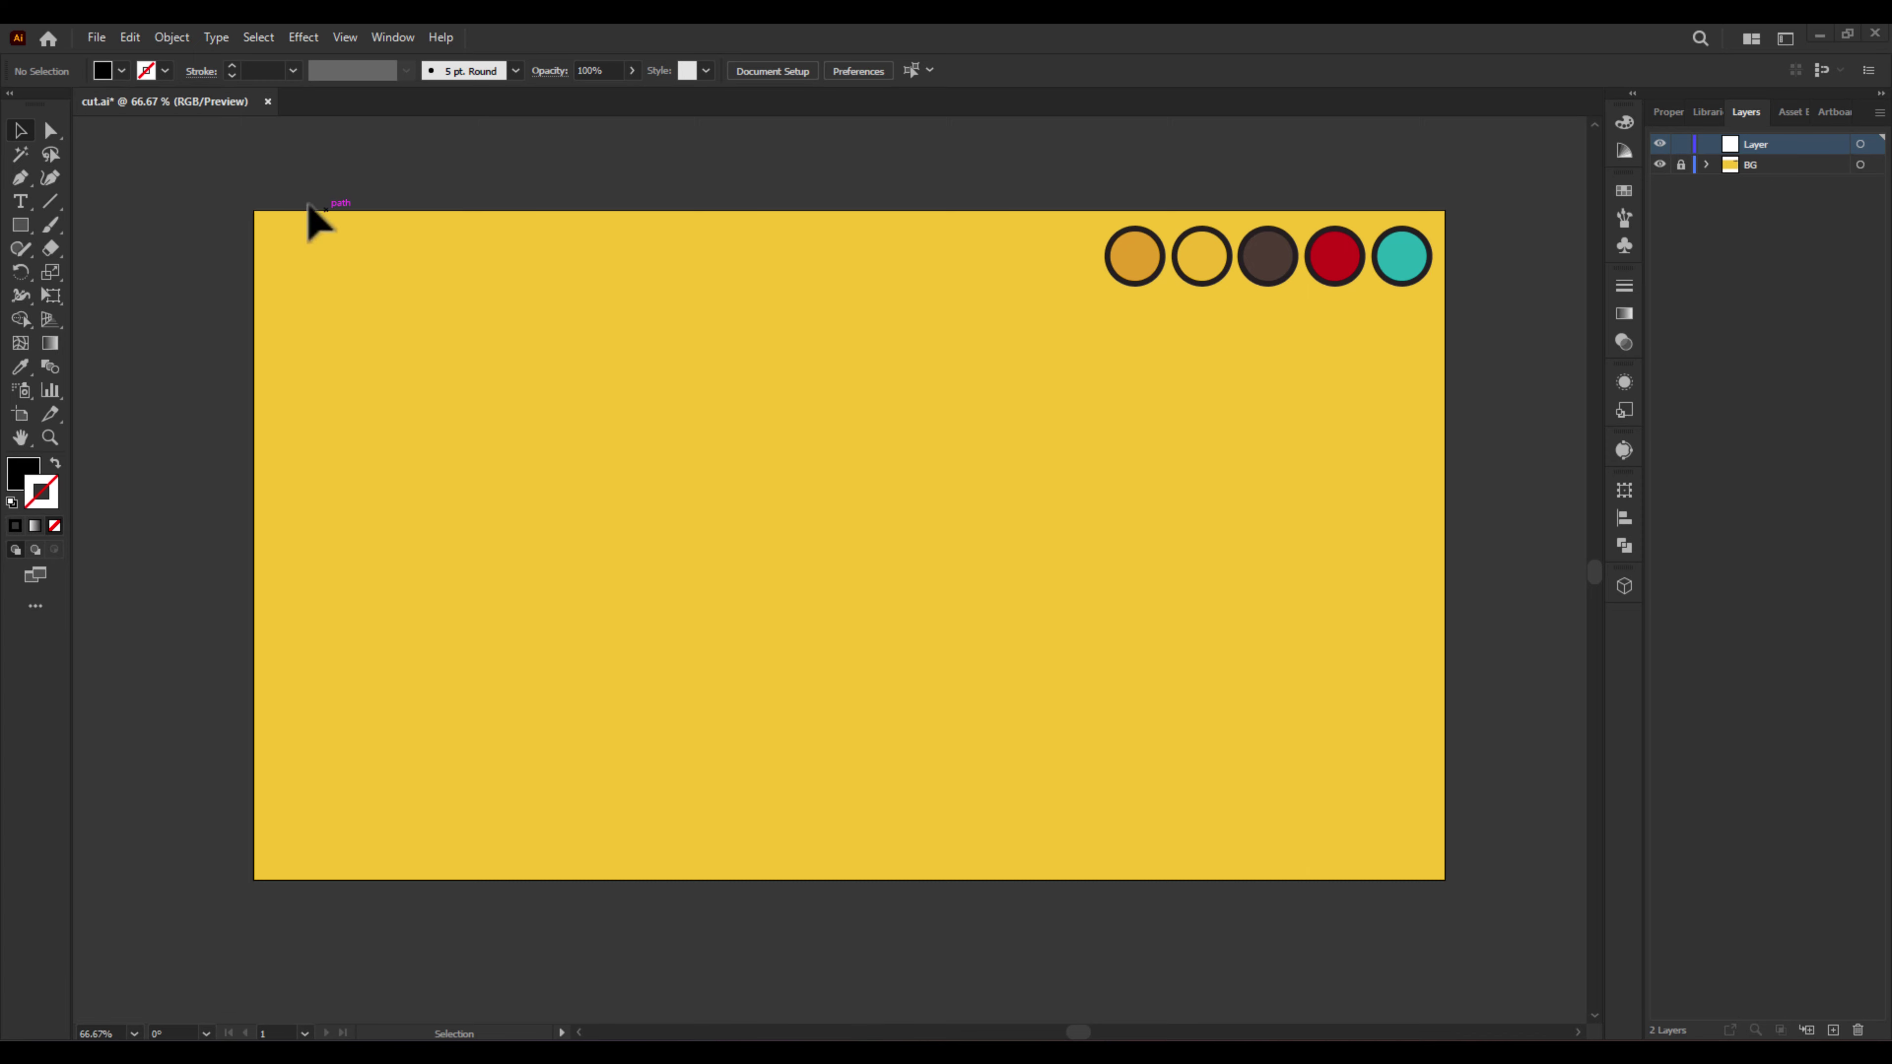
- Type the word CUT, scale it up large at the artboard centre, and convert it to outlines
{"action": "left_click", "coordinate": [20, 201]}
{"action": "left_click", "coordinate": [726, 545]}
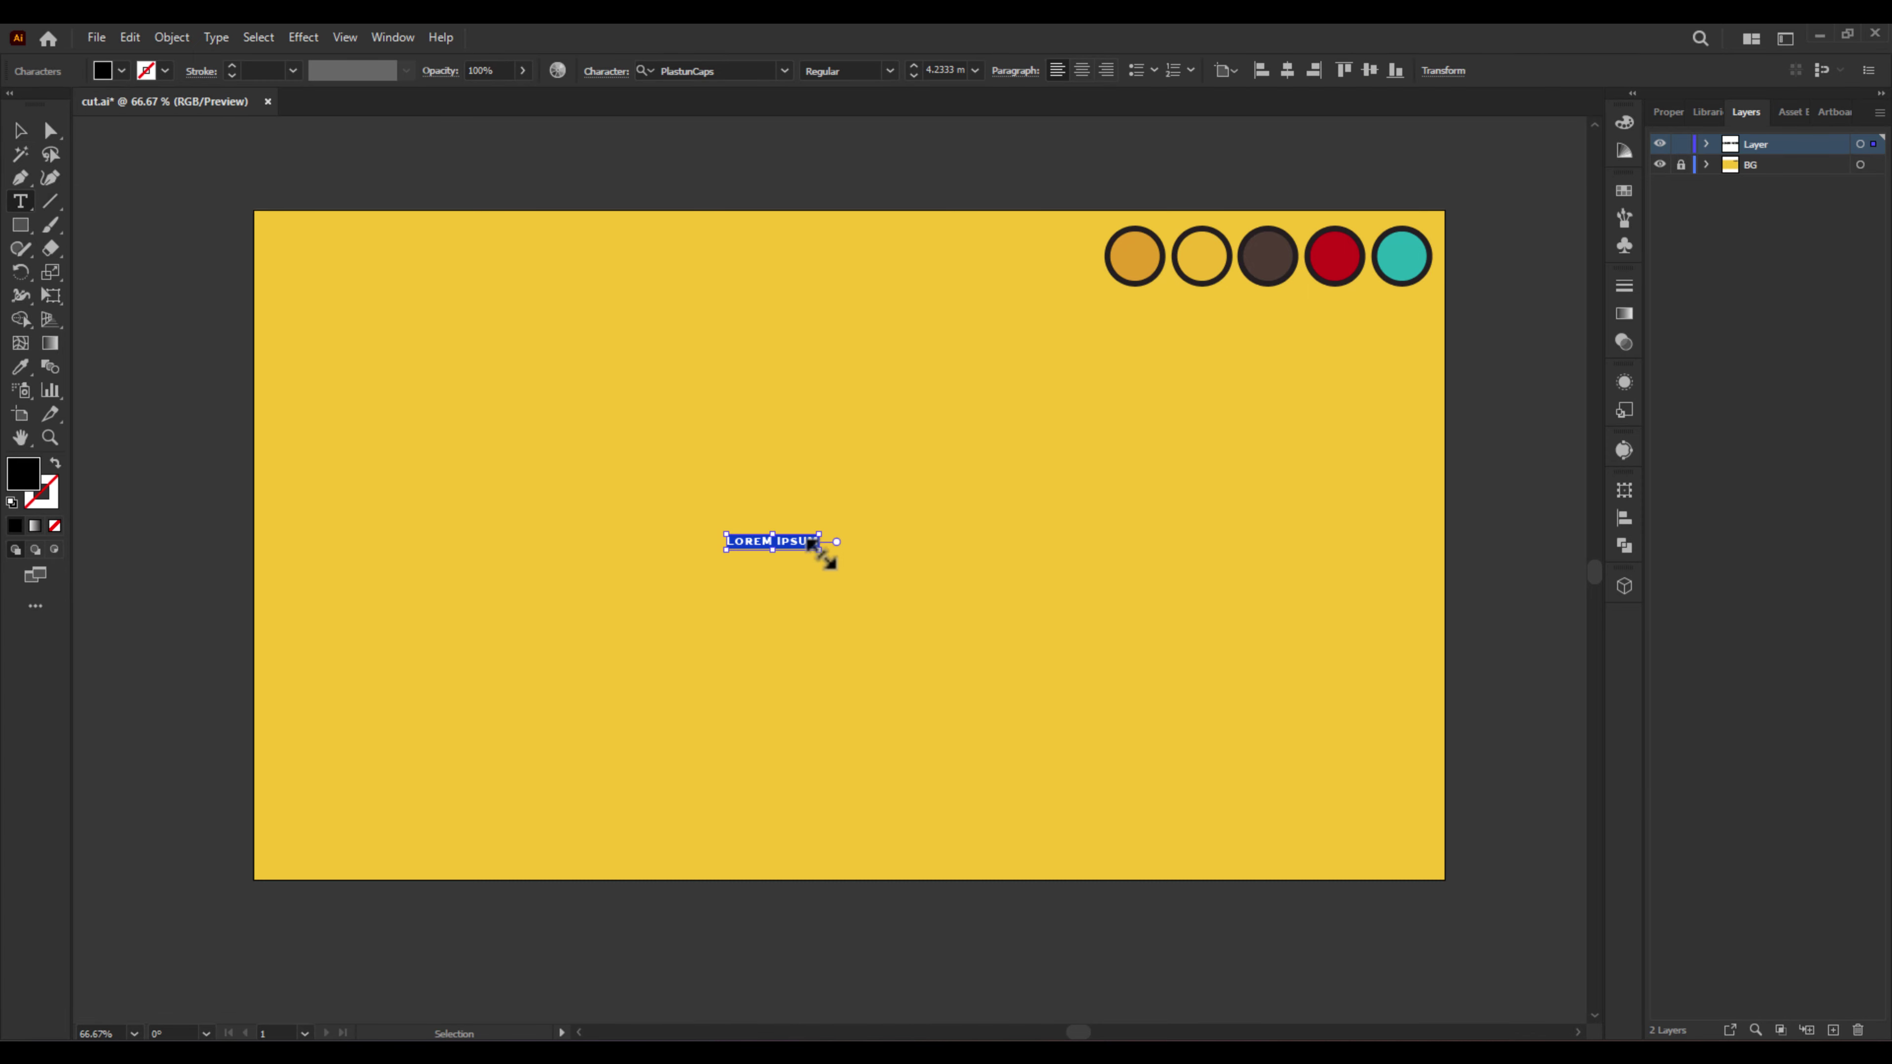
{"action": "left_click_drag", "start_coordinate": [810, 544], "coordinate": [959, 667]}
{"action": "triple_click", "coordinate": [721, 527]}
{"action": "type", "text": "C"}
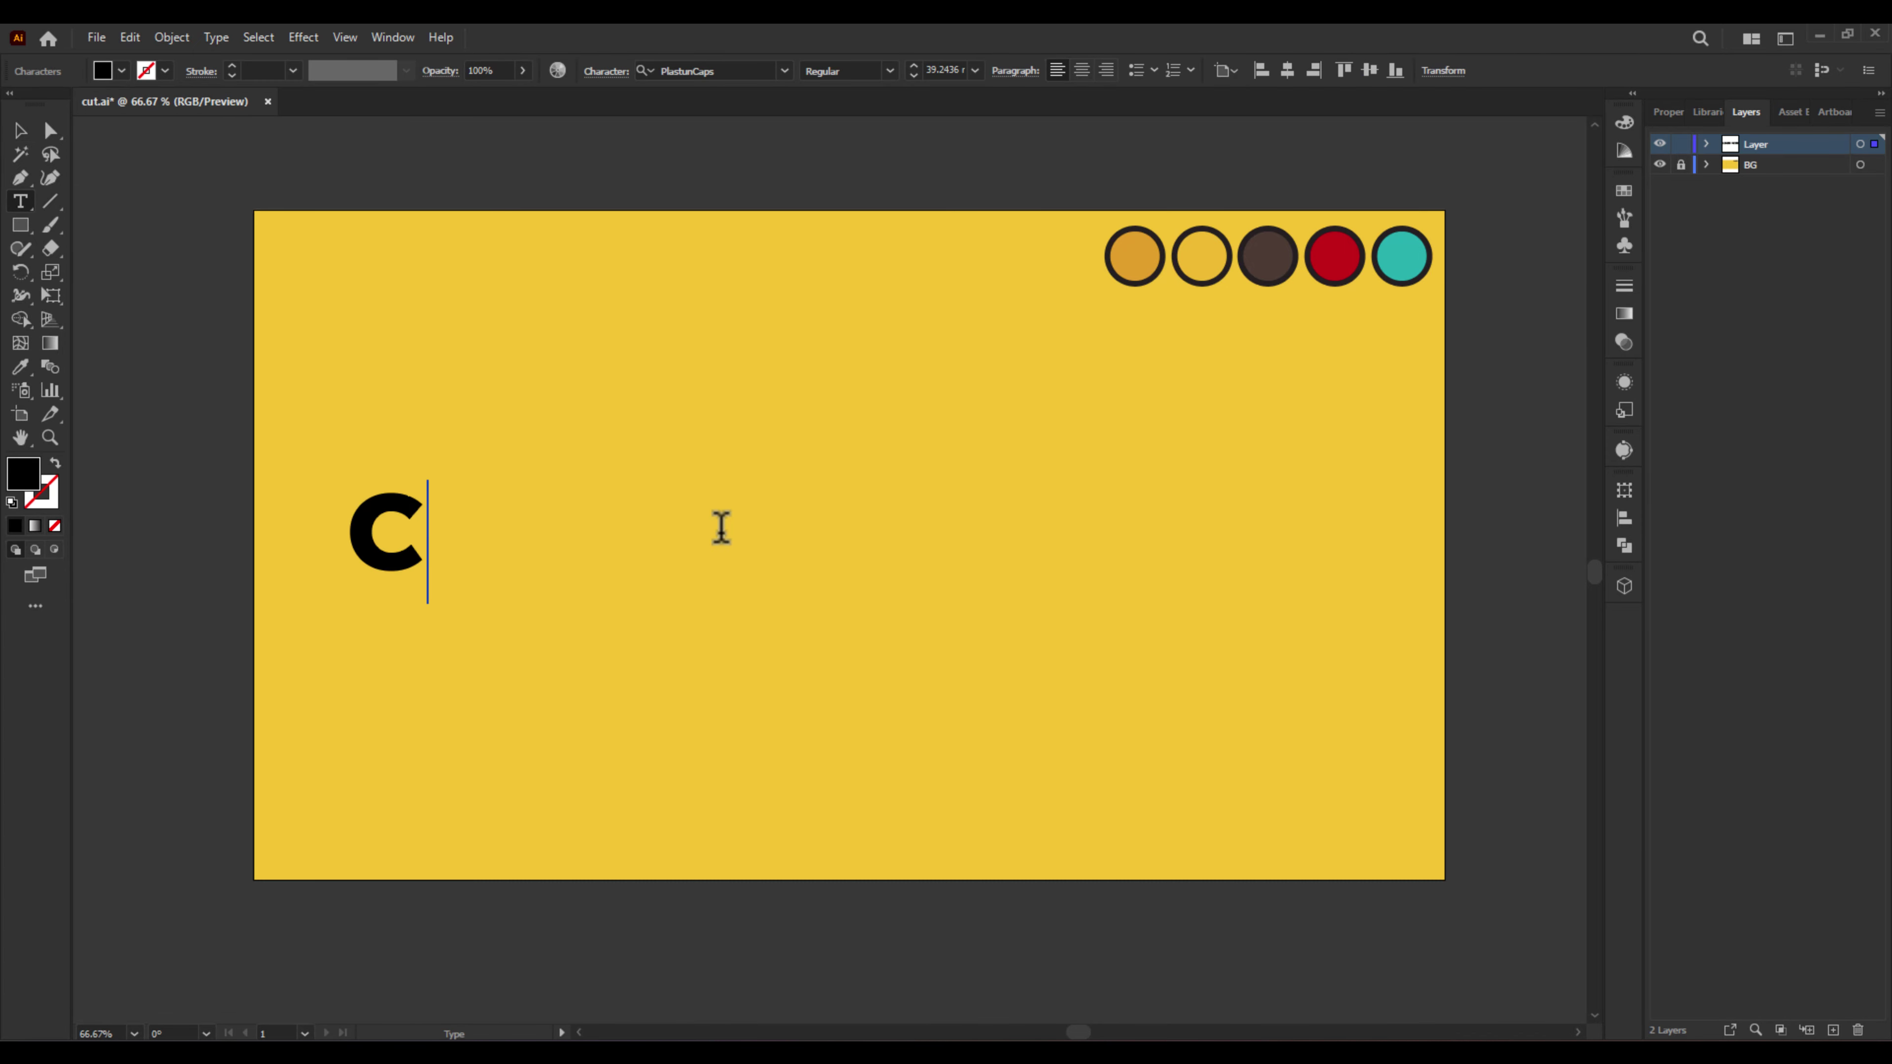
{"action": "type", "text": "UT"}
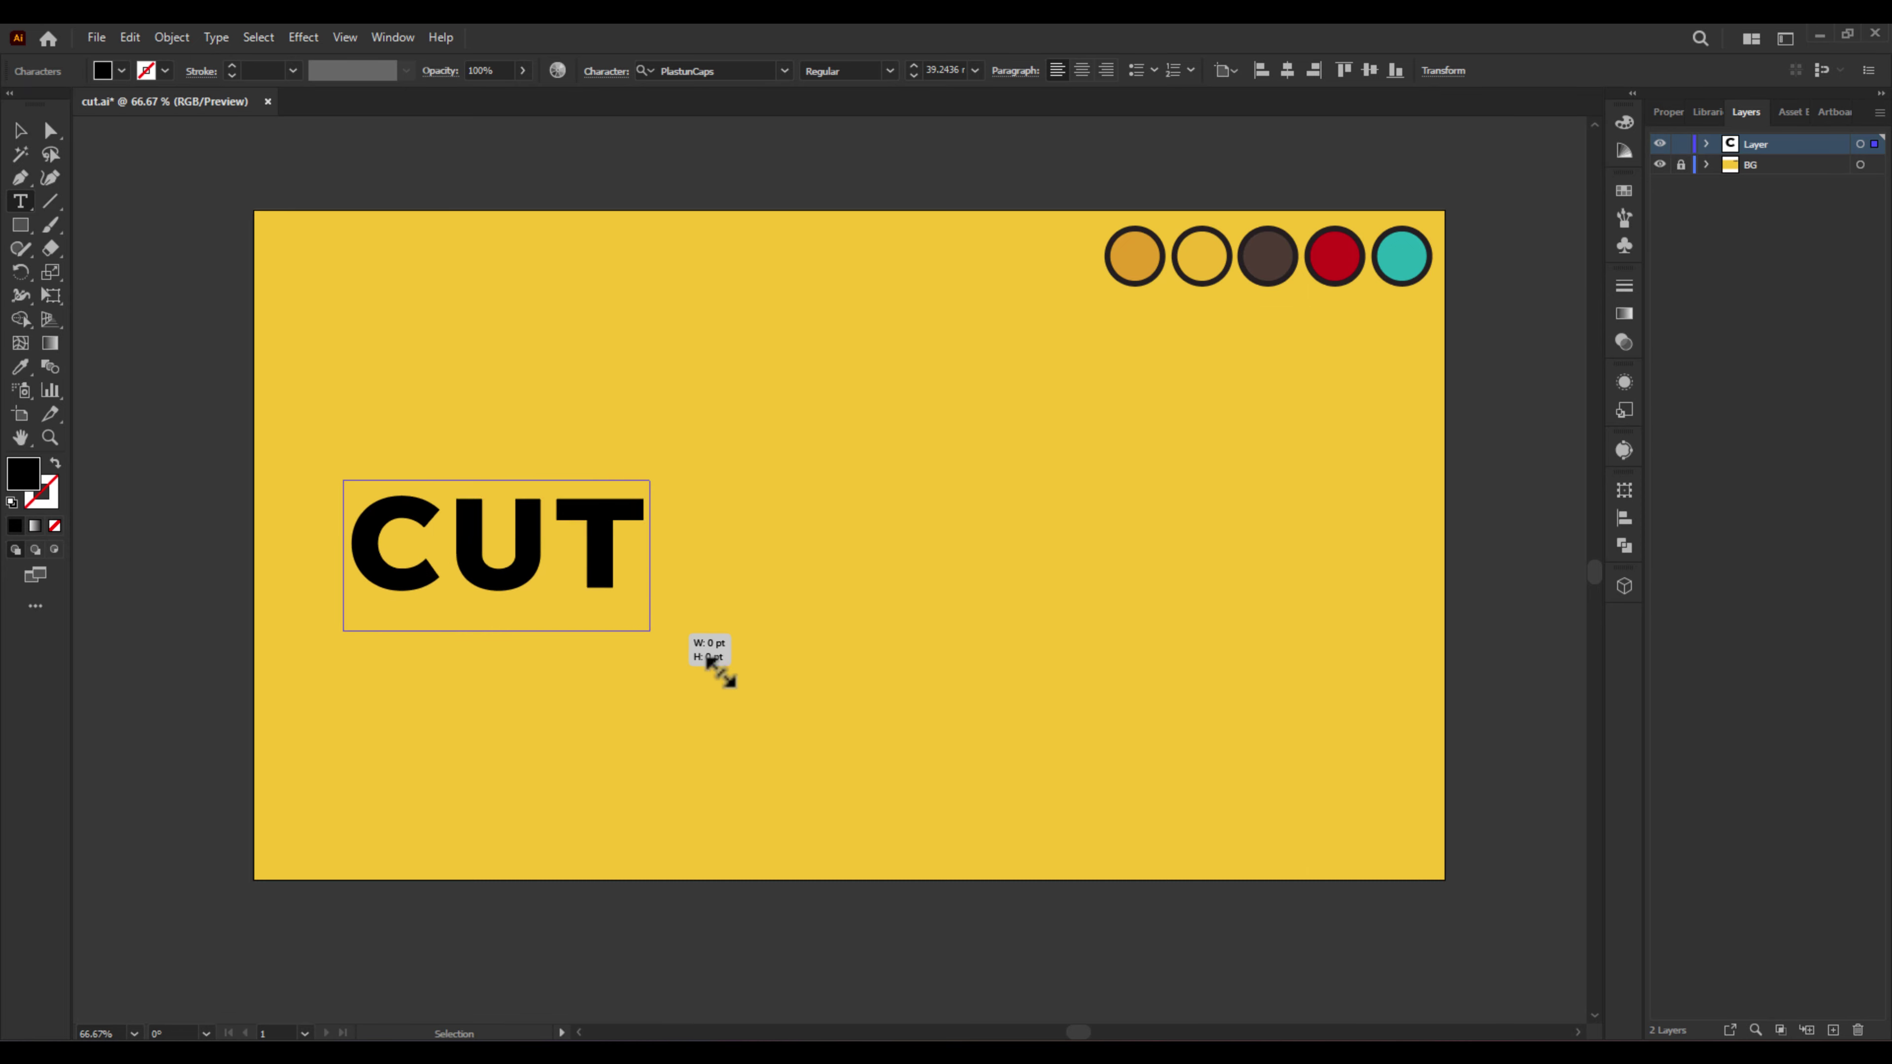
{"action": "left_click_drag", "start_coordinate": [594, 603], "coordinate": [1242, 909]}
{"action": "left_click_drag", "start_coordinate": [1077, 767], "coordinate": [1132, 680]}
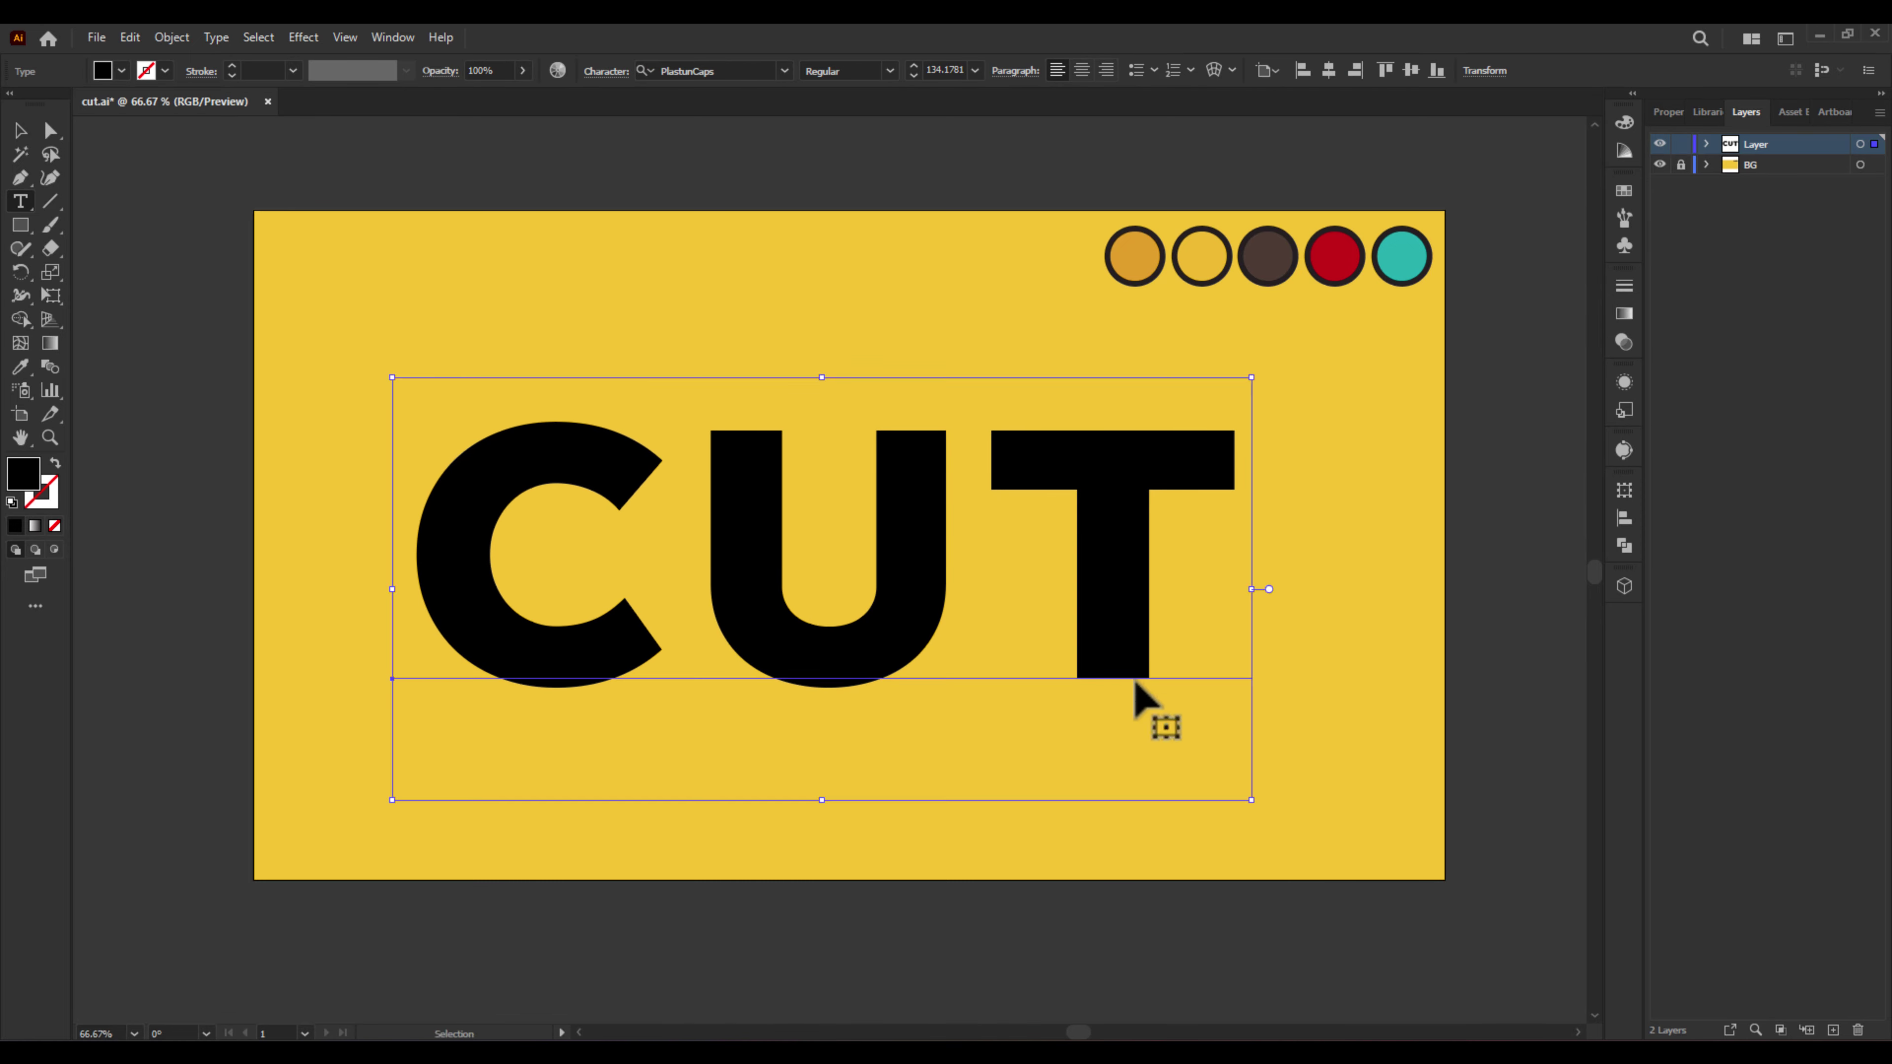
{"action": "key", "text": "ctrl+shift+o"}
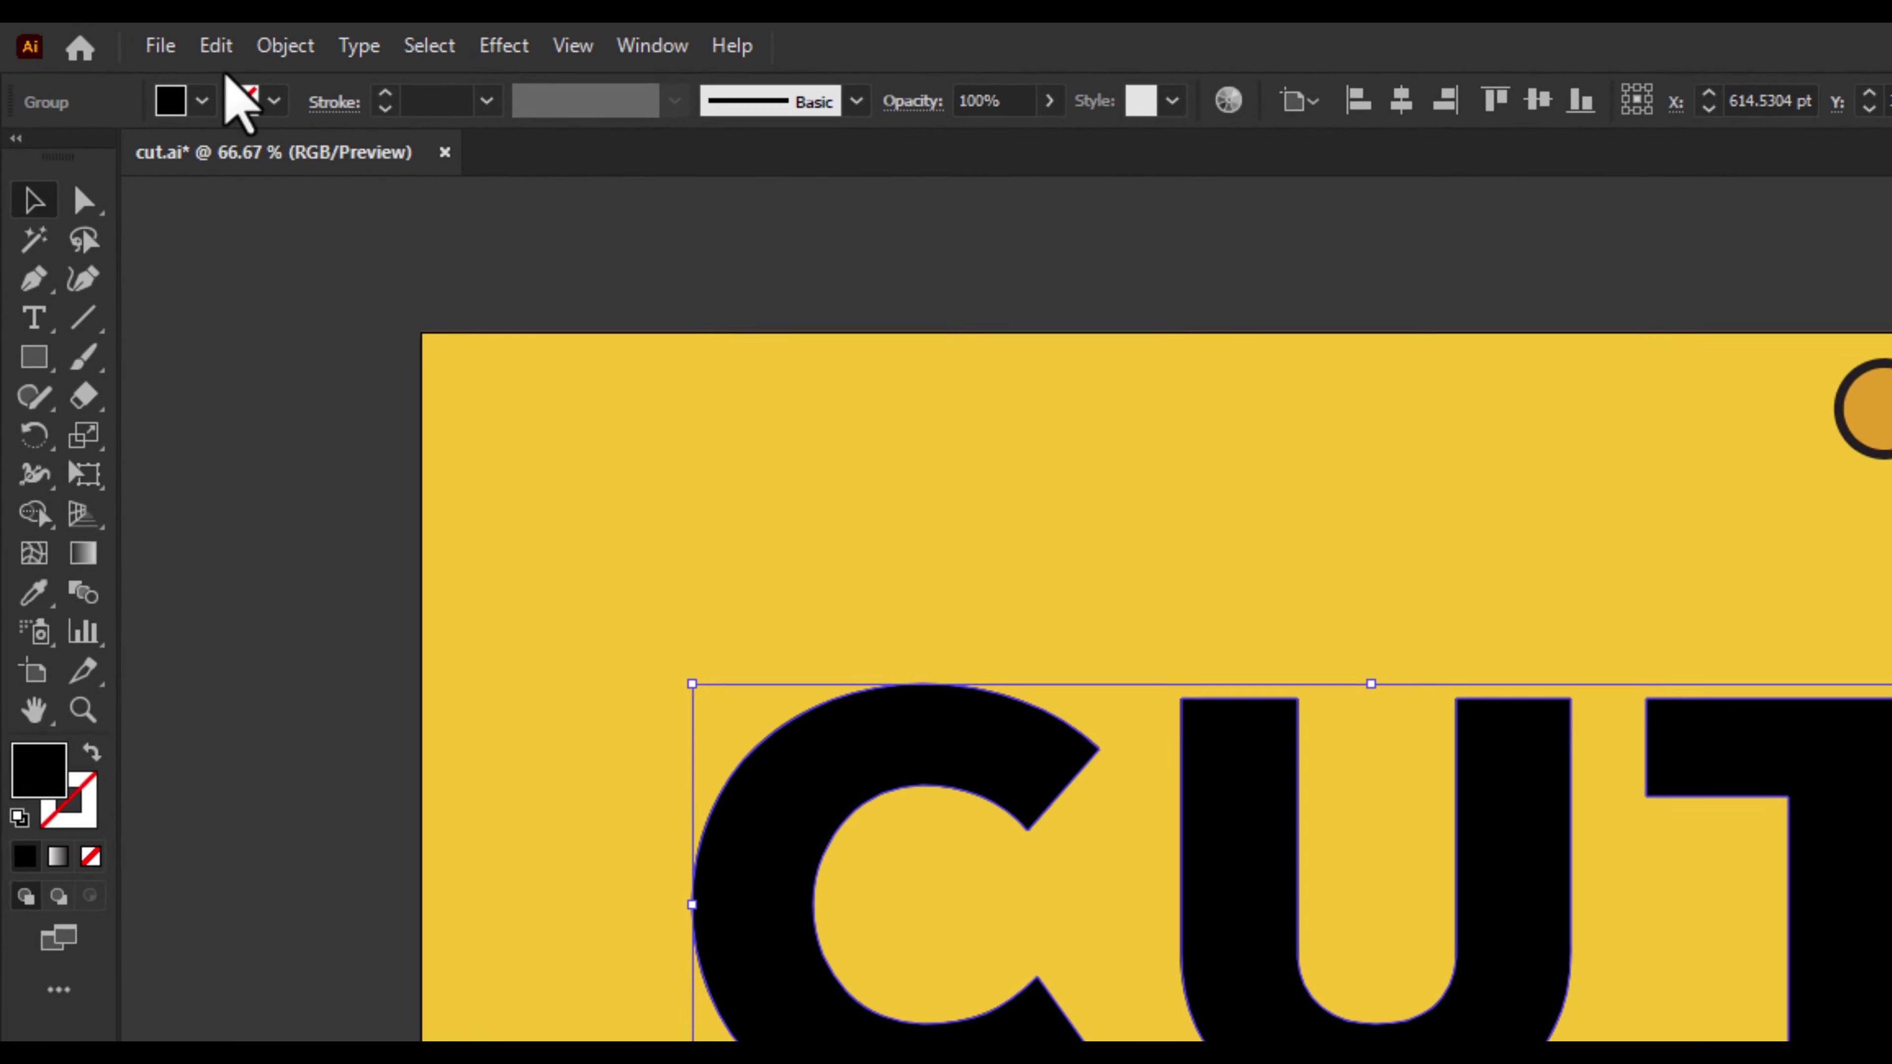
- Offset the CUT outlines by 11 pt and unite them into solid letters with Pathfinder
{"action": "left_click", "coordinate": [171, 36]}
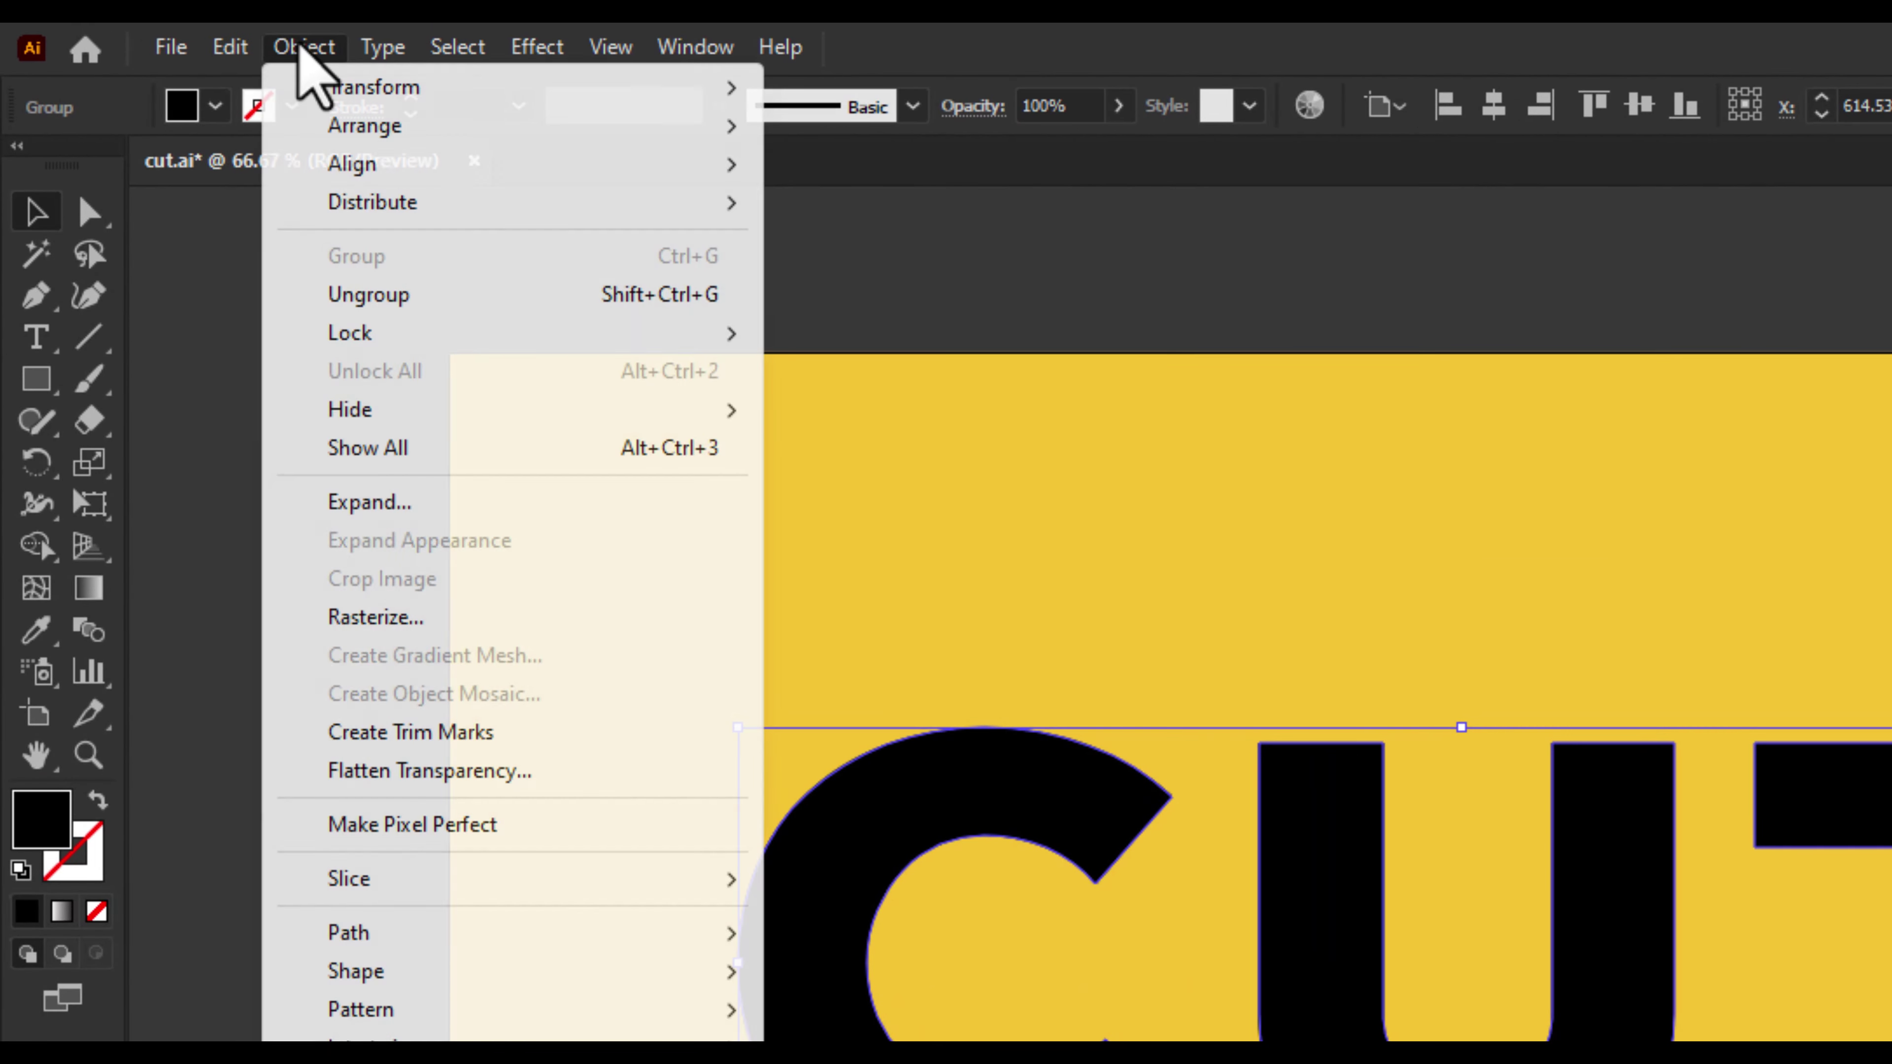
{"action": "mouse_move", "coordinate": [393, 542]}
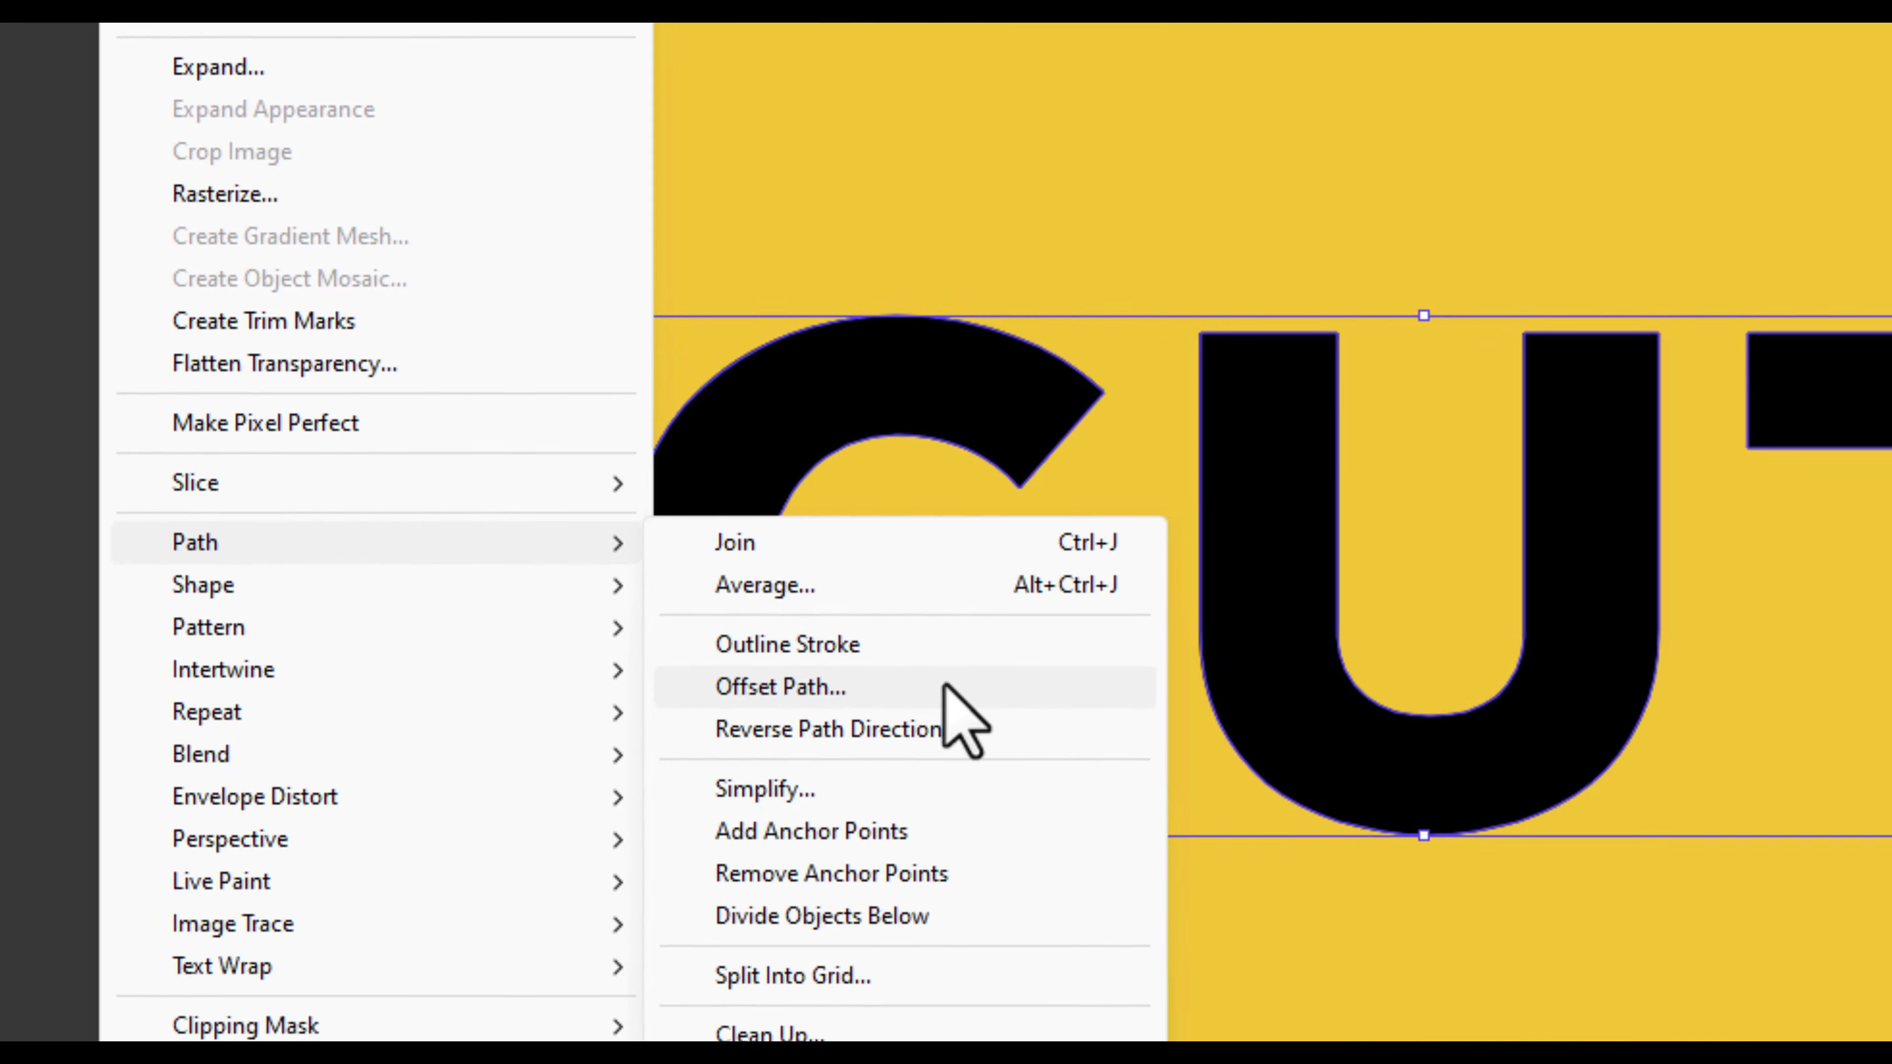
{"action": "left_click", "coordinate": [945, 687]}
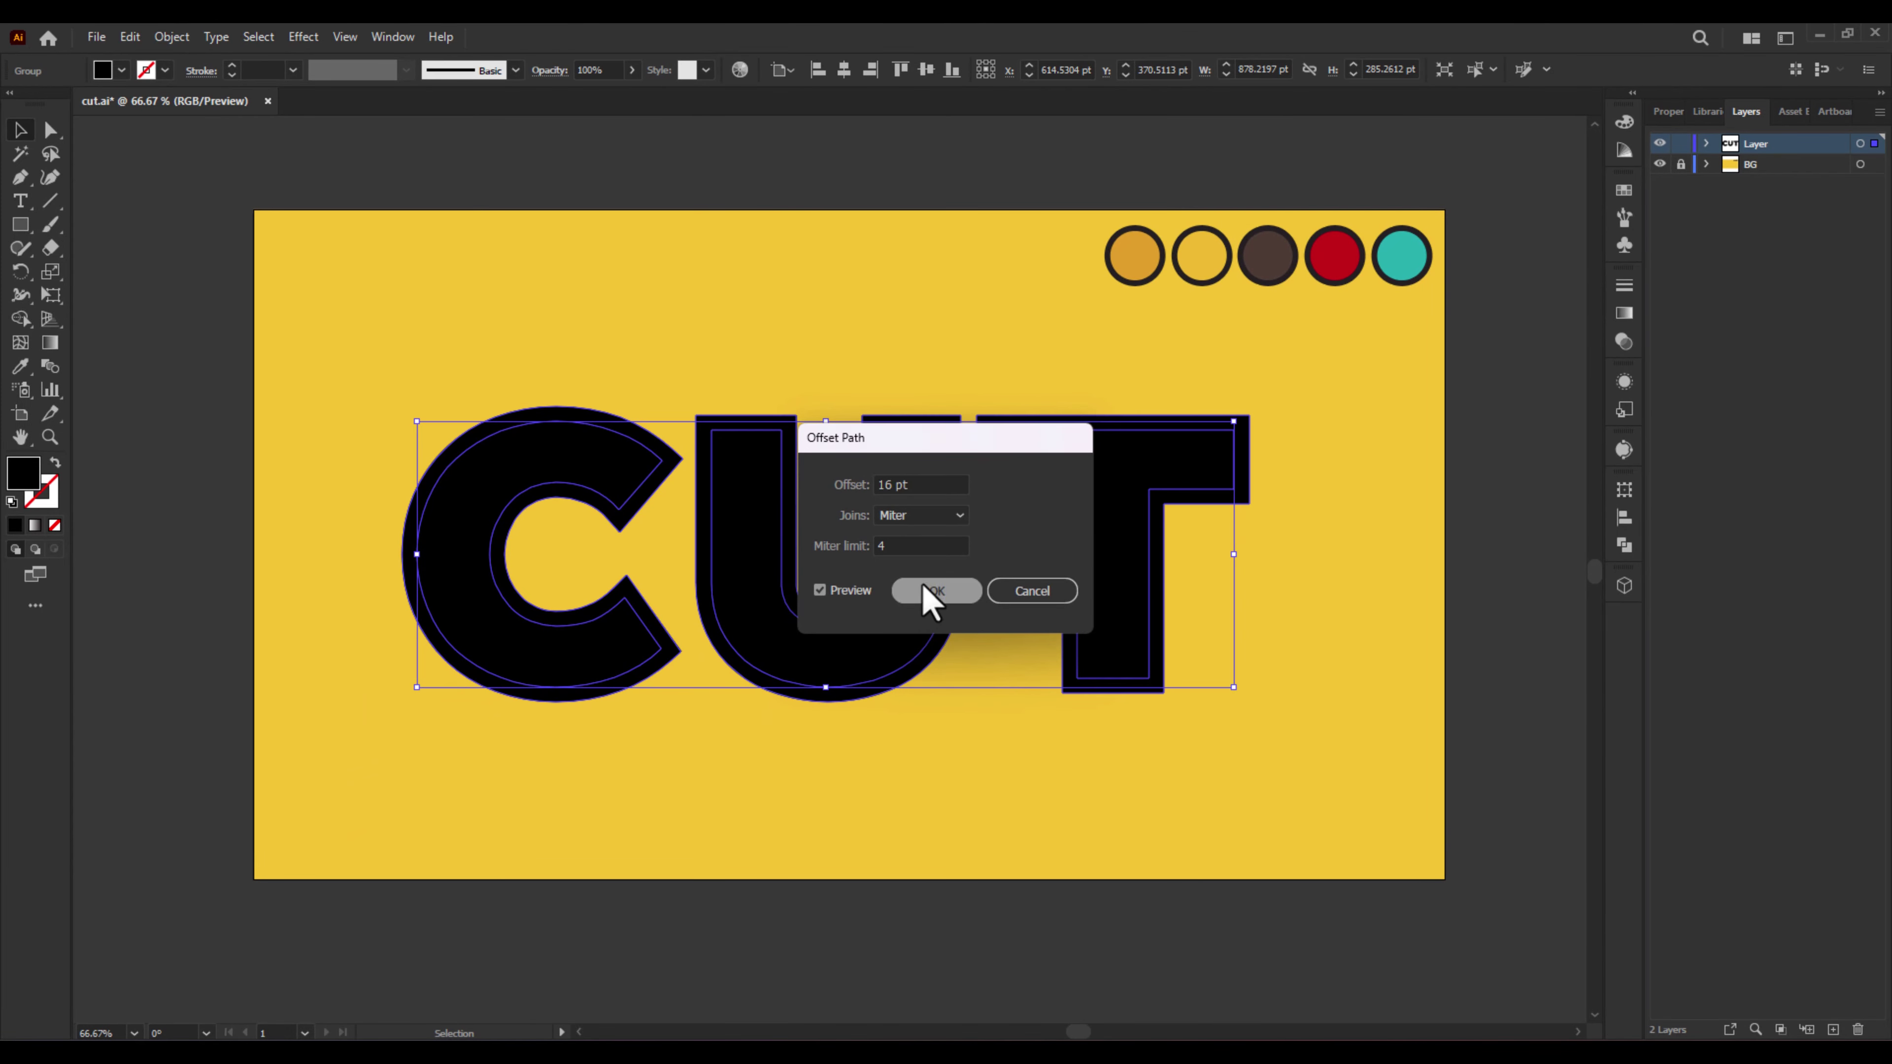
{"action": "left_click", "coordinate": [912, 599]}
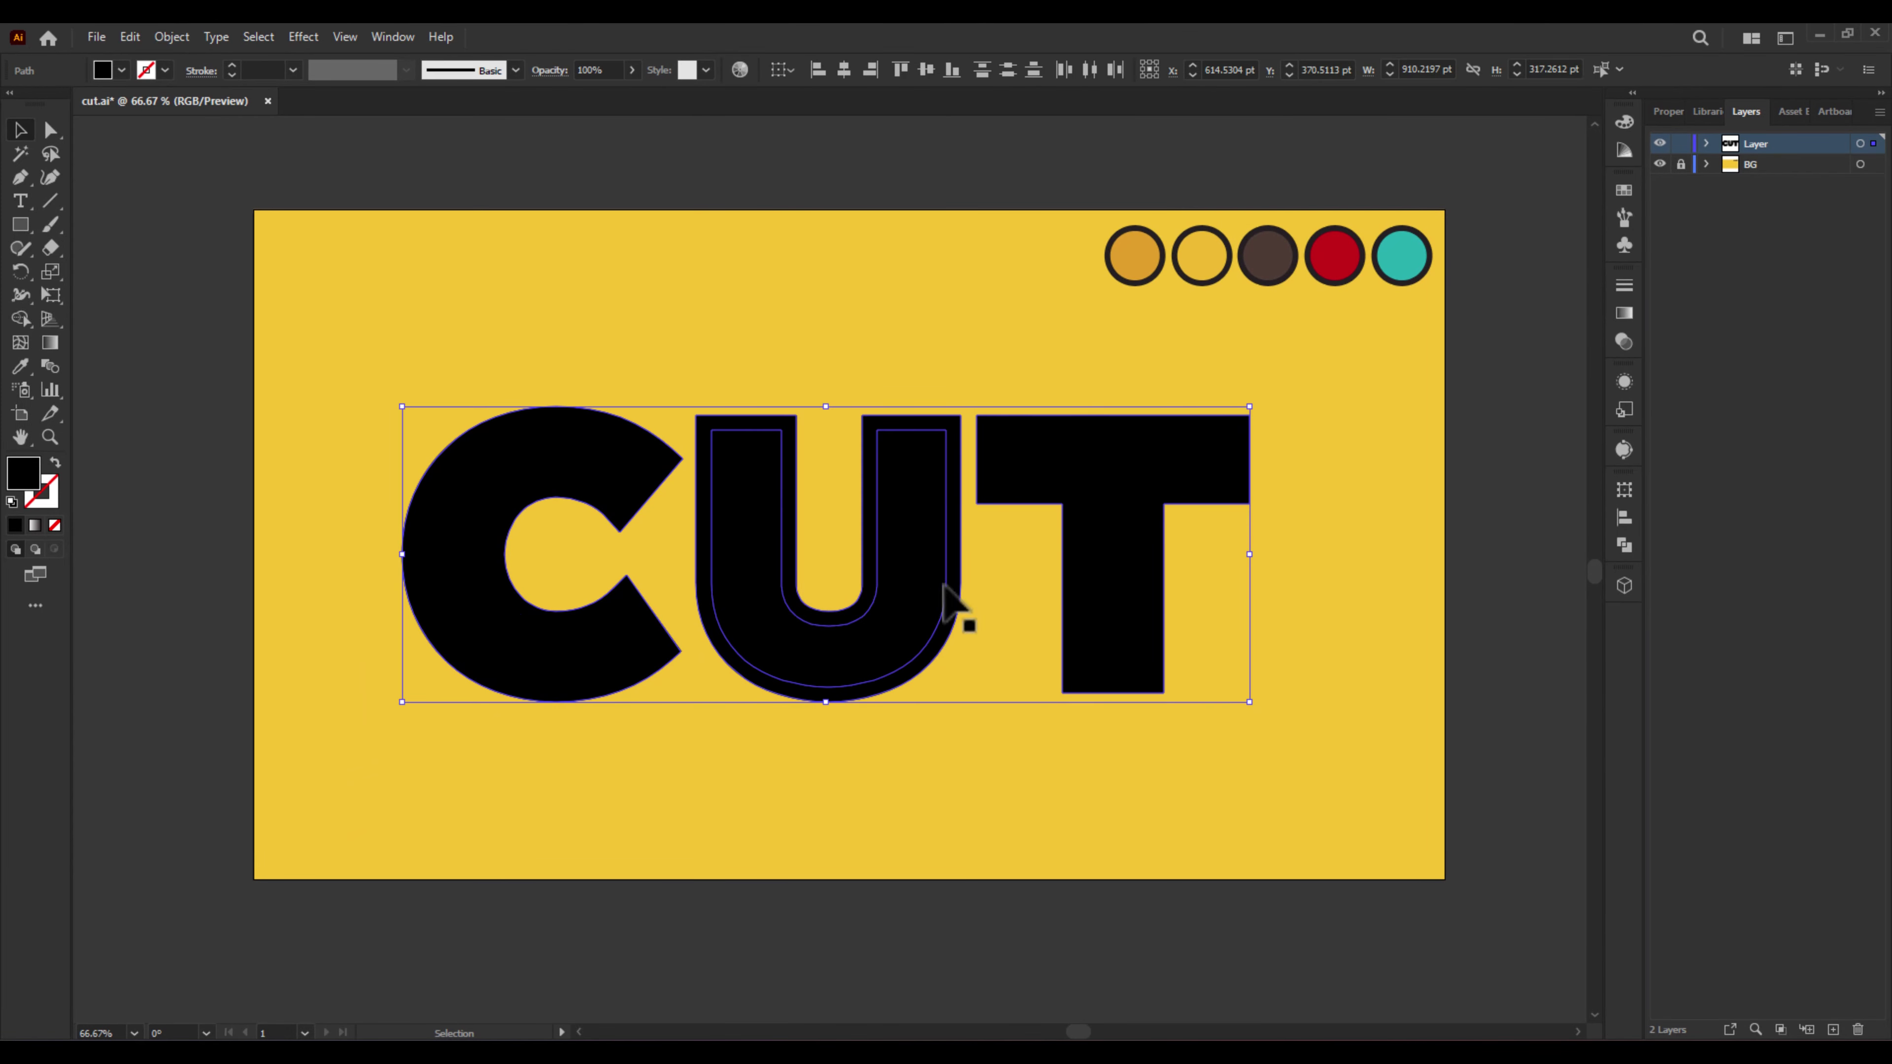
{"action": "left_click", "coordinate": [1625, 547]}
{"action": "left_click", "coordinate": [1393, 534]}
- Draw a diagonal line from lower left to upper right and divide the letters along it
{"action": "left_click", "coordinate": [1316, 628]}
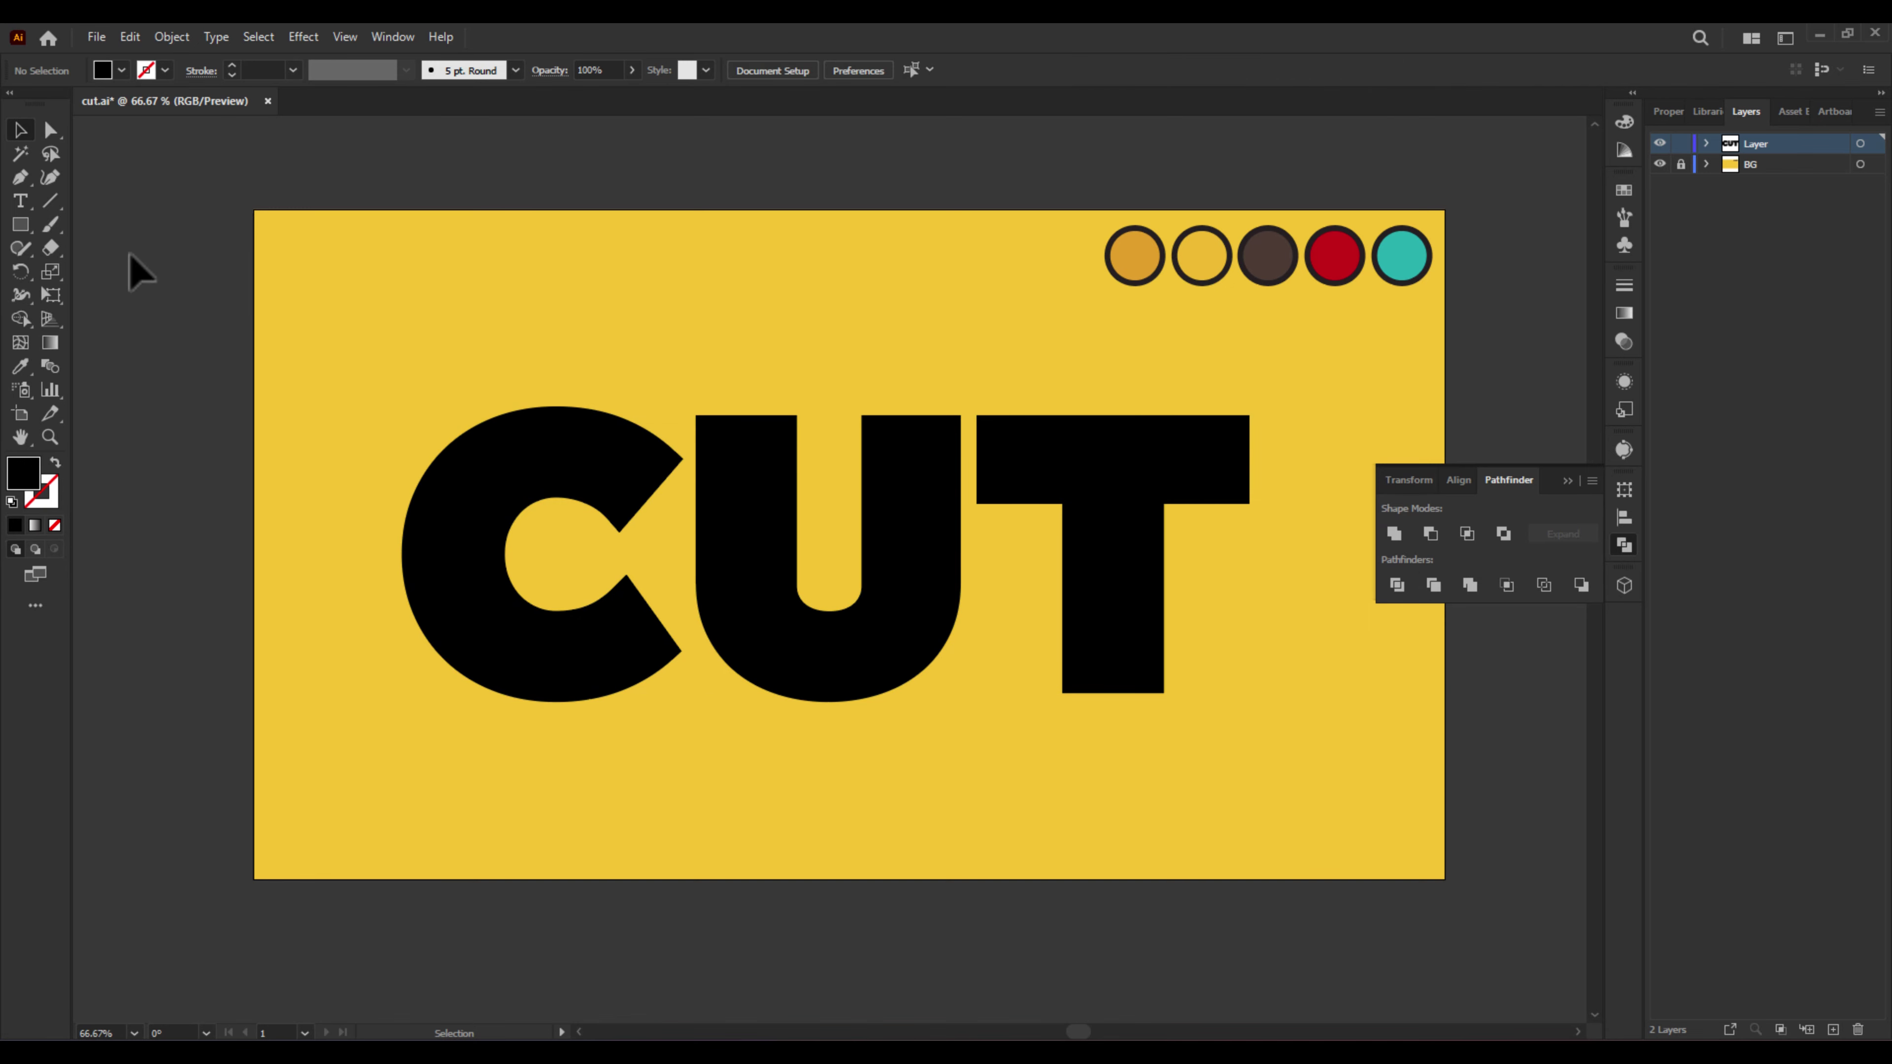
{"action": "left_click_drag", "start_coordinate": [291, 729], "coordinate": [1381, 378]}
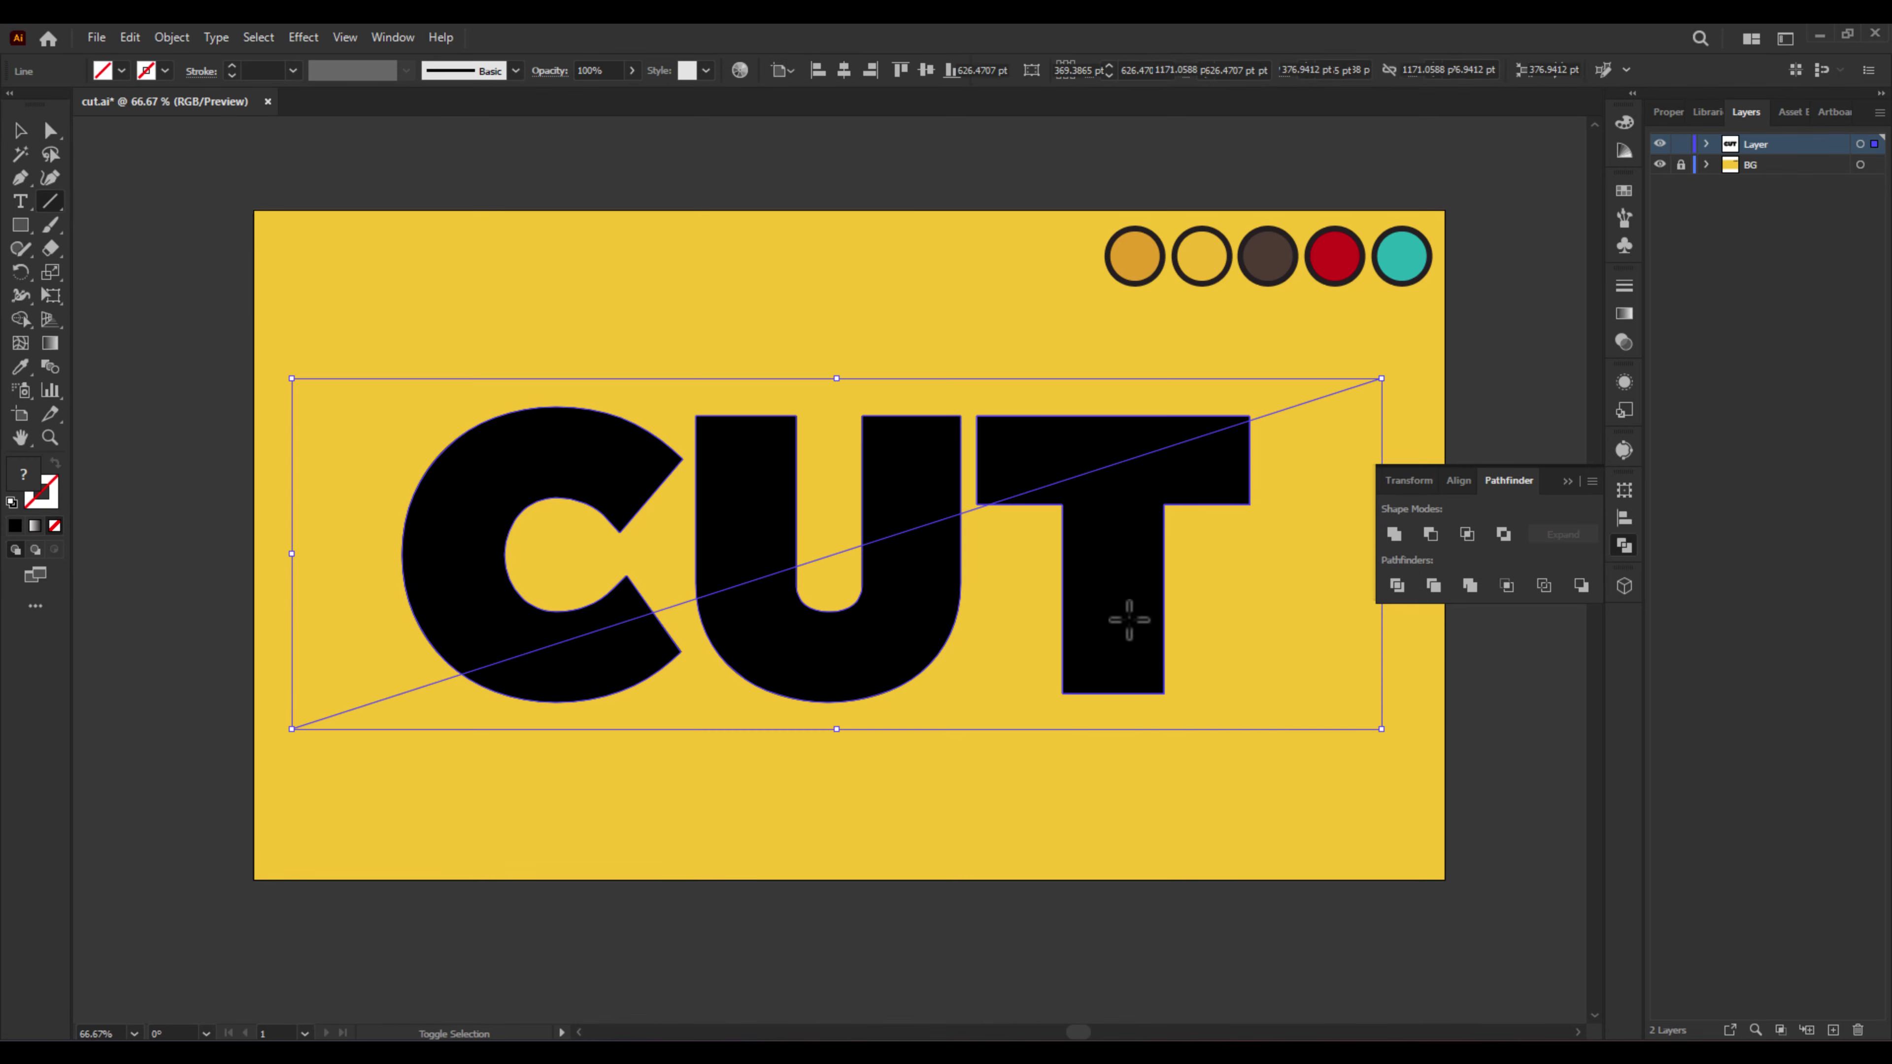
{"action": "key", "text": "ctrl+a"}
{"action": "left_click", "coordinate": [1398, 586]}
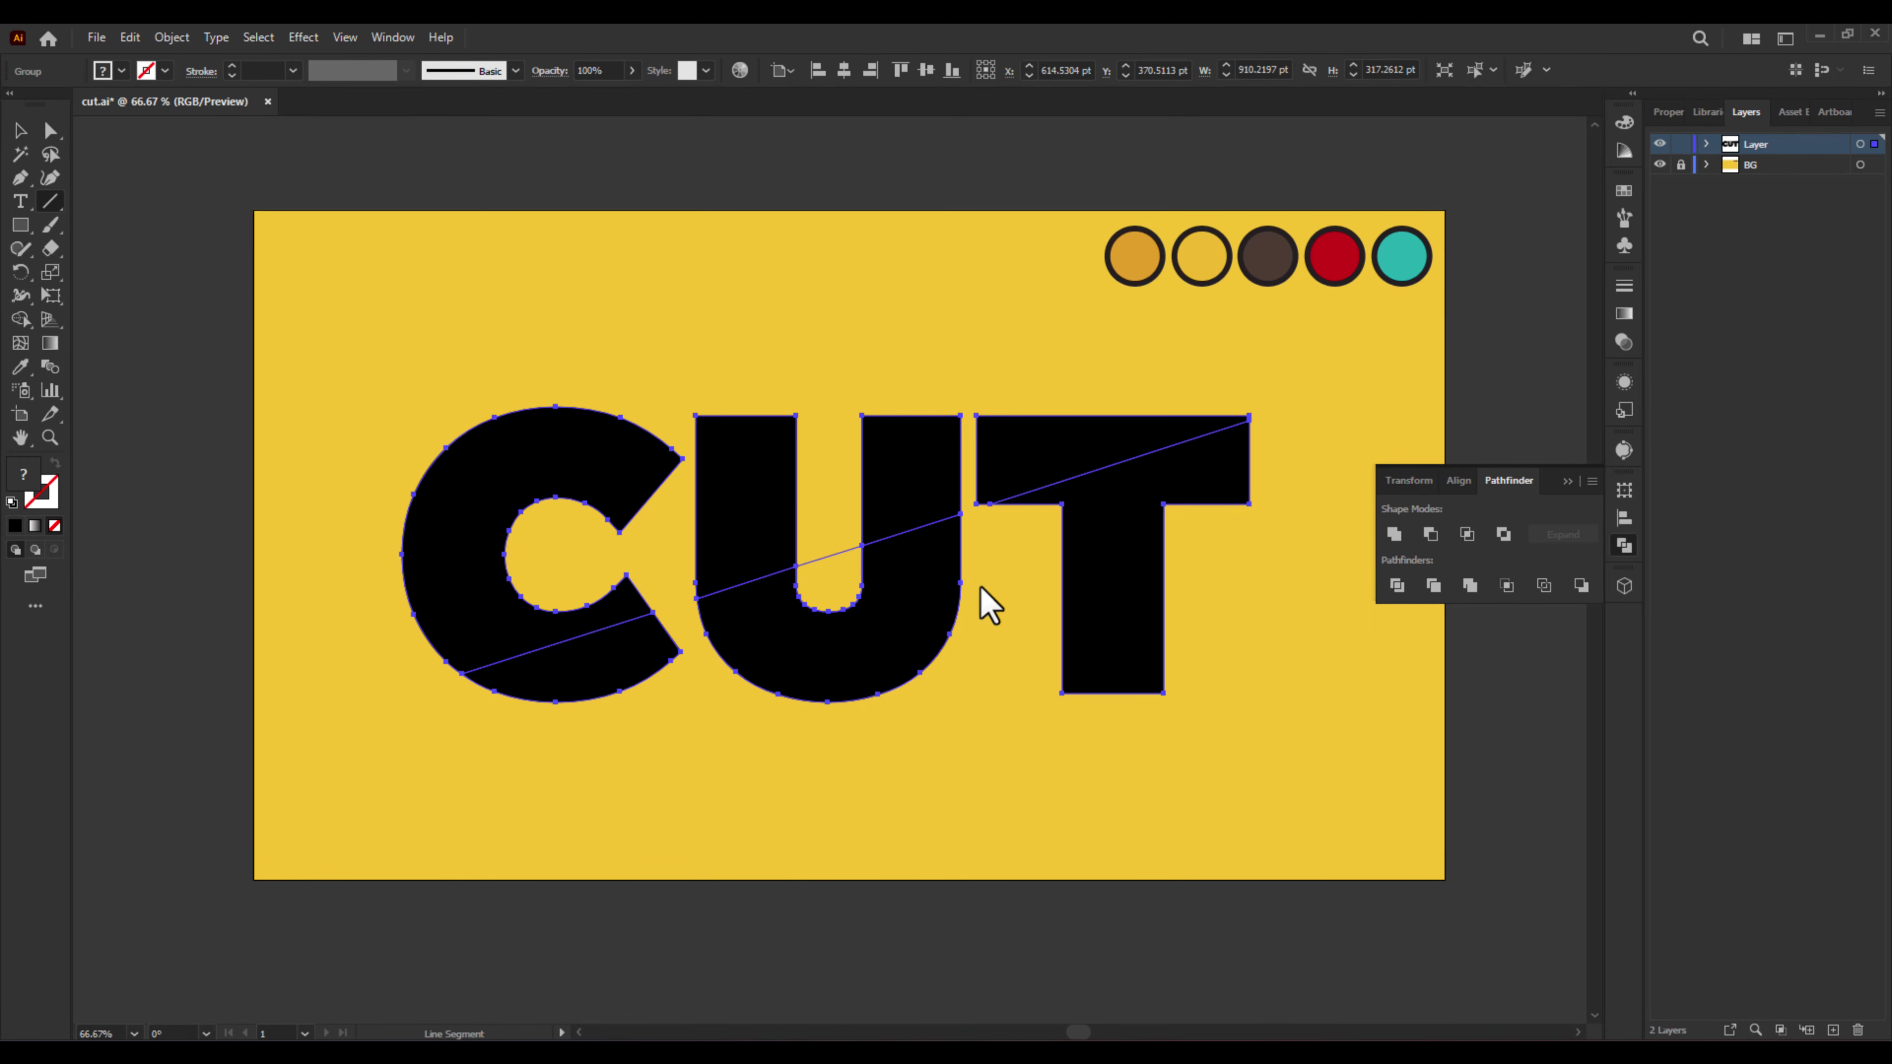
- Delete the small sliver inside the U and reselect the whole CUT group
{"action": "key", "text": "v"}
{"action": "double_click", "coordinate": [822, 558]}
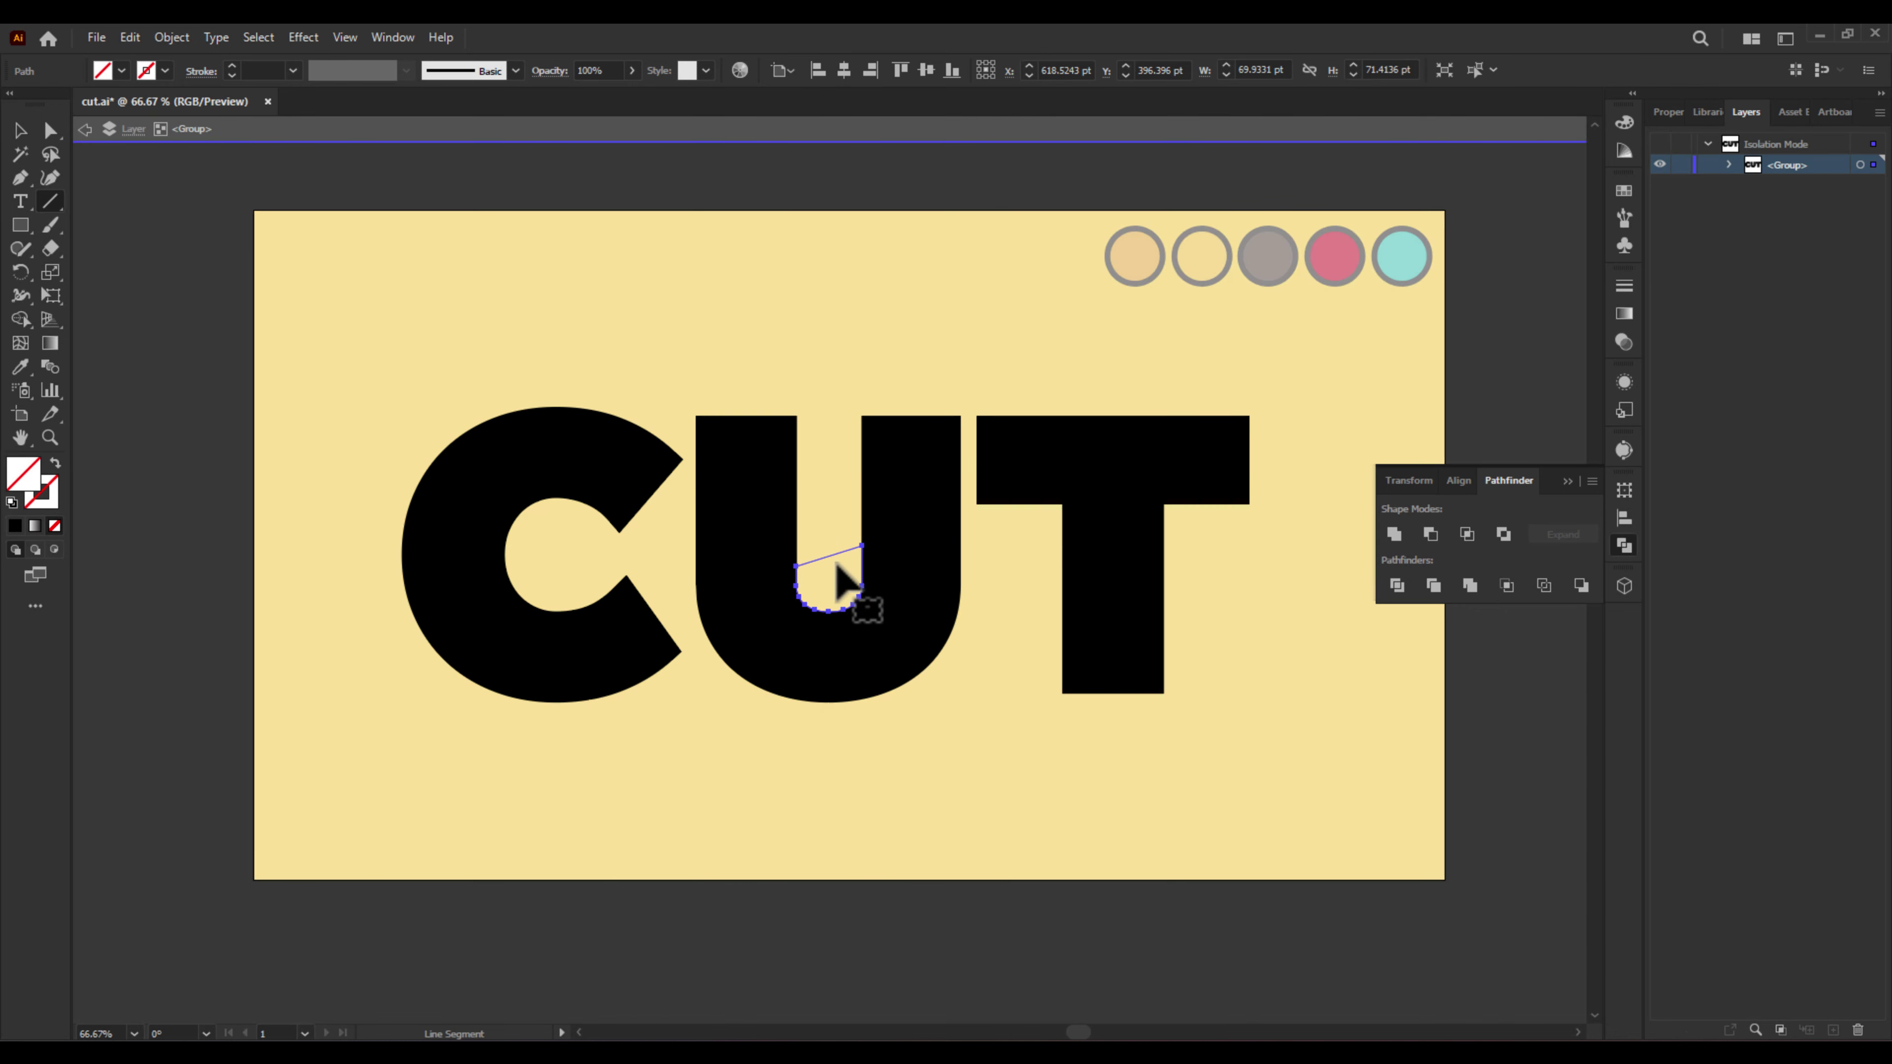
{"action": "key", "text": "Delete"}
{"action": "double_click", "coordinate": [997, 875]}
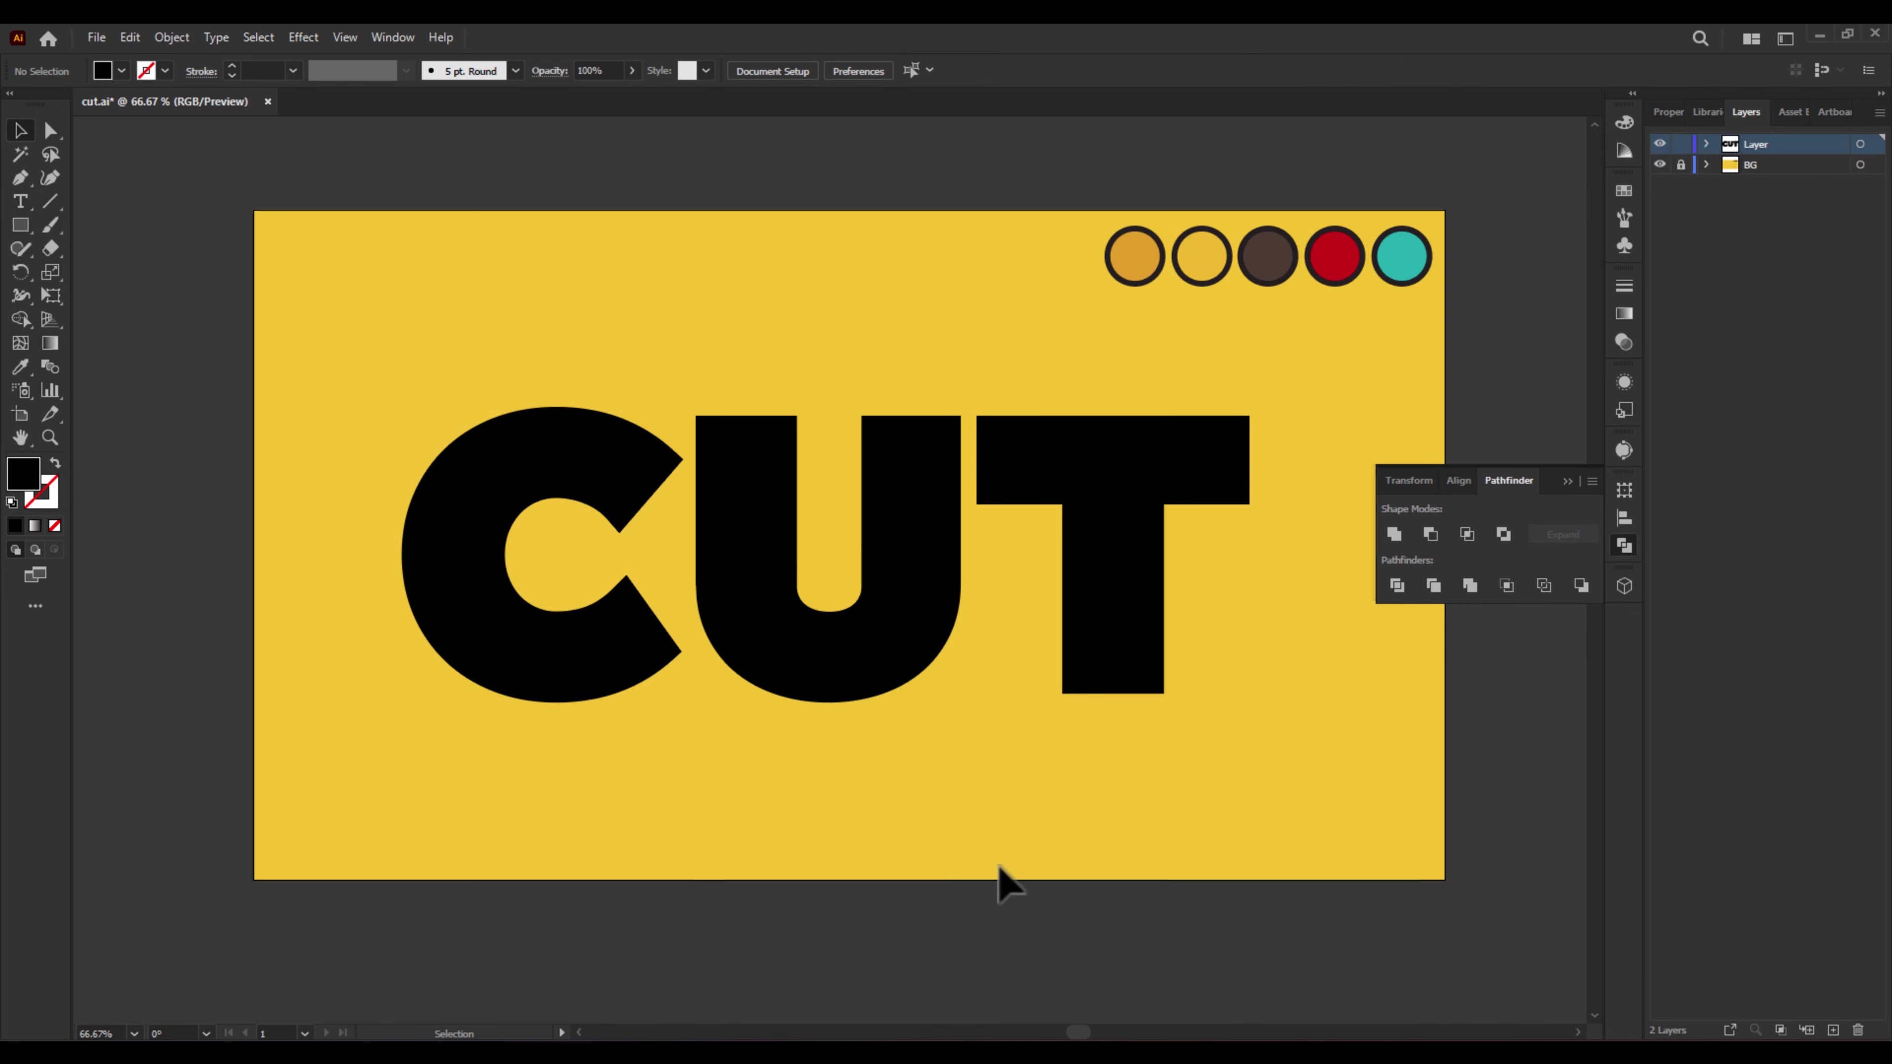
{"action": "left_click", "coordinate": [868, 620]}
- Colour the letters teal from the teal circle and remove their outline
{"action": "key", "text": "i"}
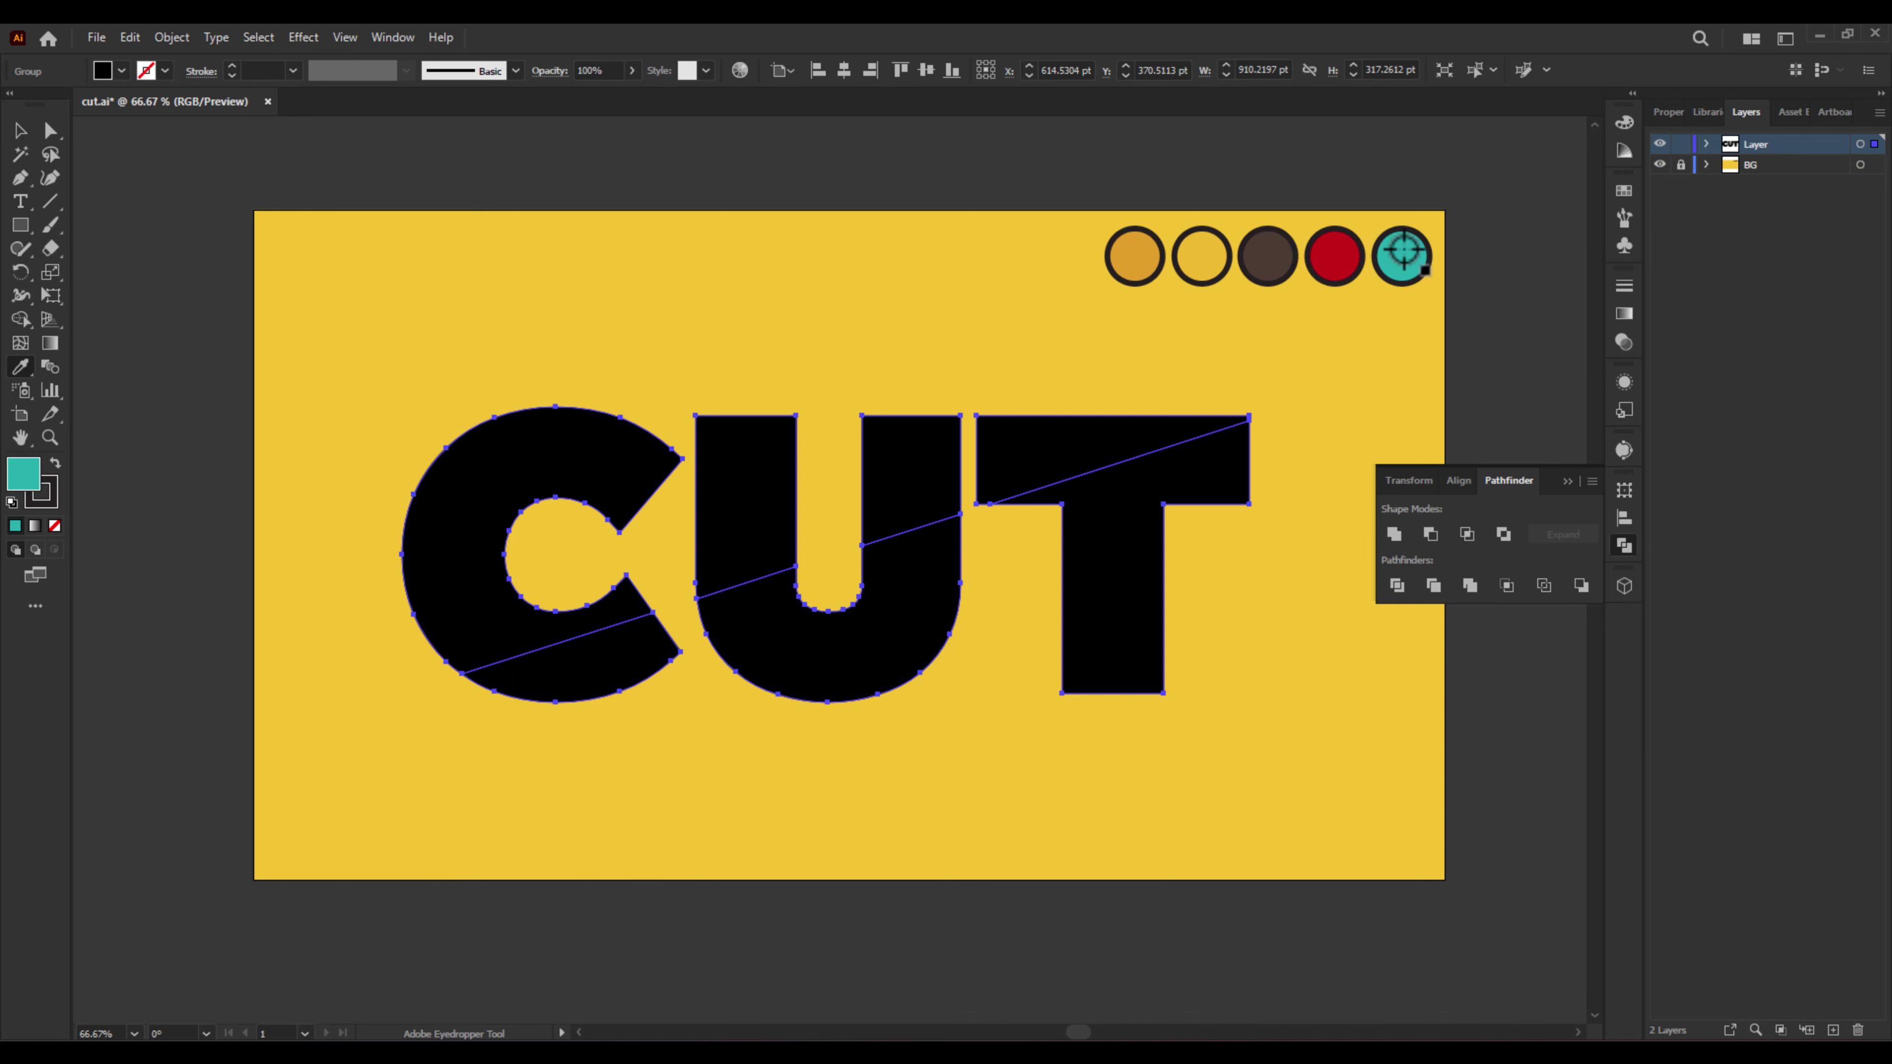
{"action": "left_click", "coordinate": [1403, 253]}
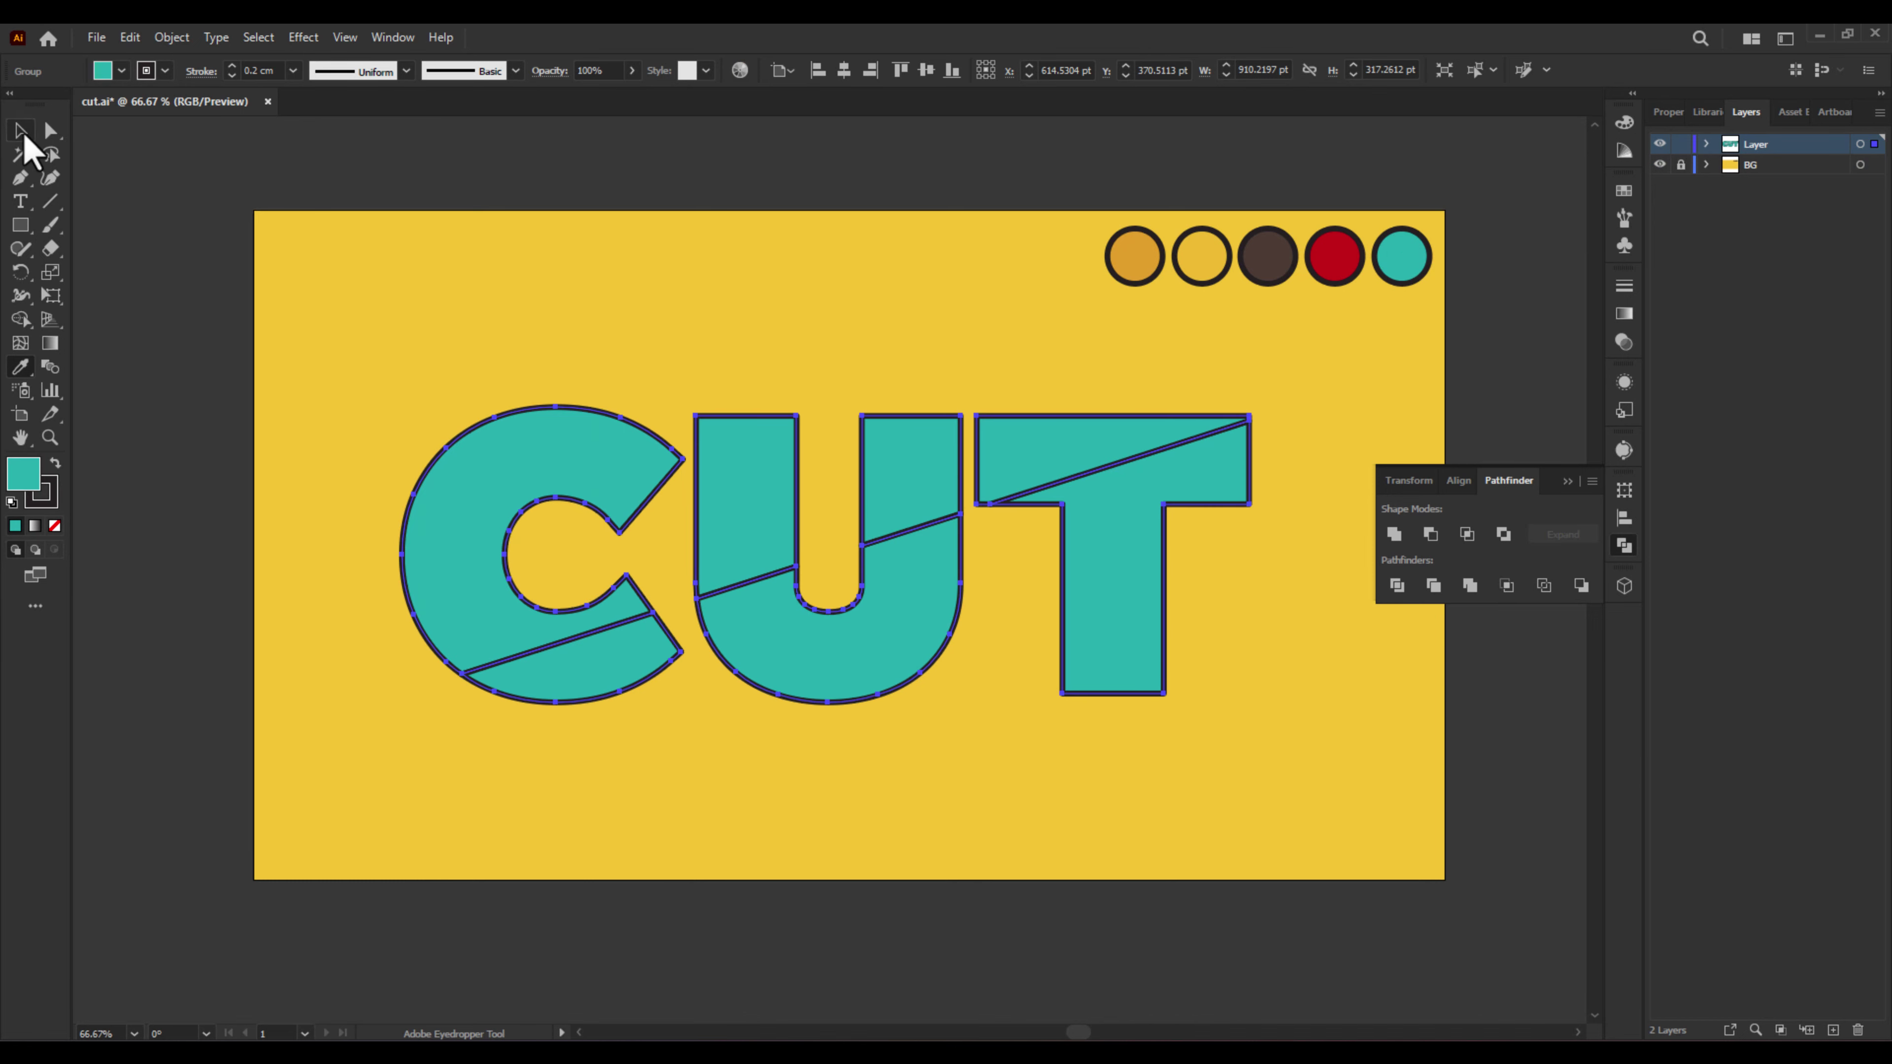
{"action": "left_click", "coordinate": [22, 134]}
{"action": "left_click", "coordinate": [46, 498]}
{"action": "left_click", "coordinate": [55, 527]}
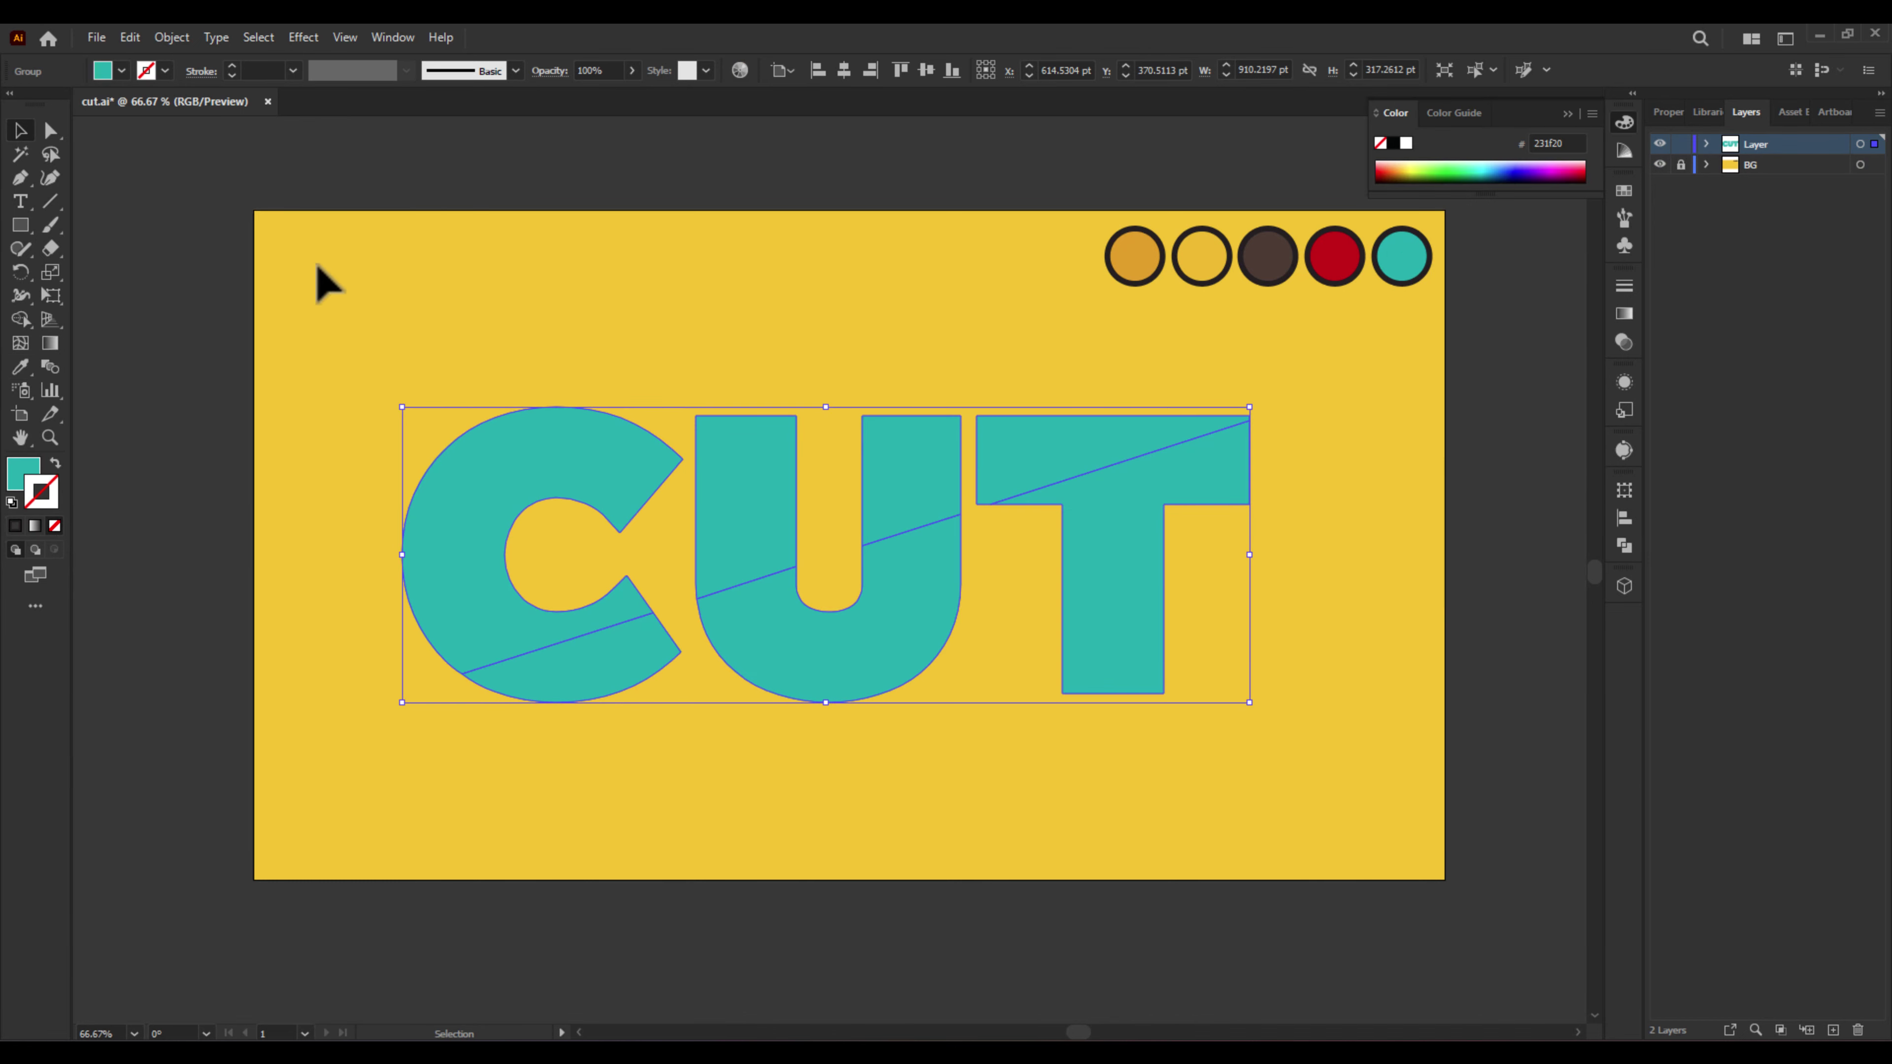
- Shift the lower C, U and T slices right and tilt them about 1.4°
{"action": "double_click", "coordinate": [566, 656]}
{"action": "left_click", "coordinate": [835, 676], "text": "shift"}
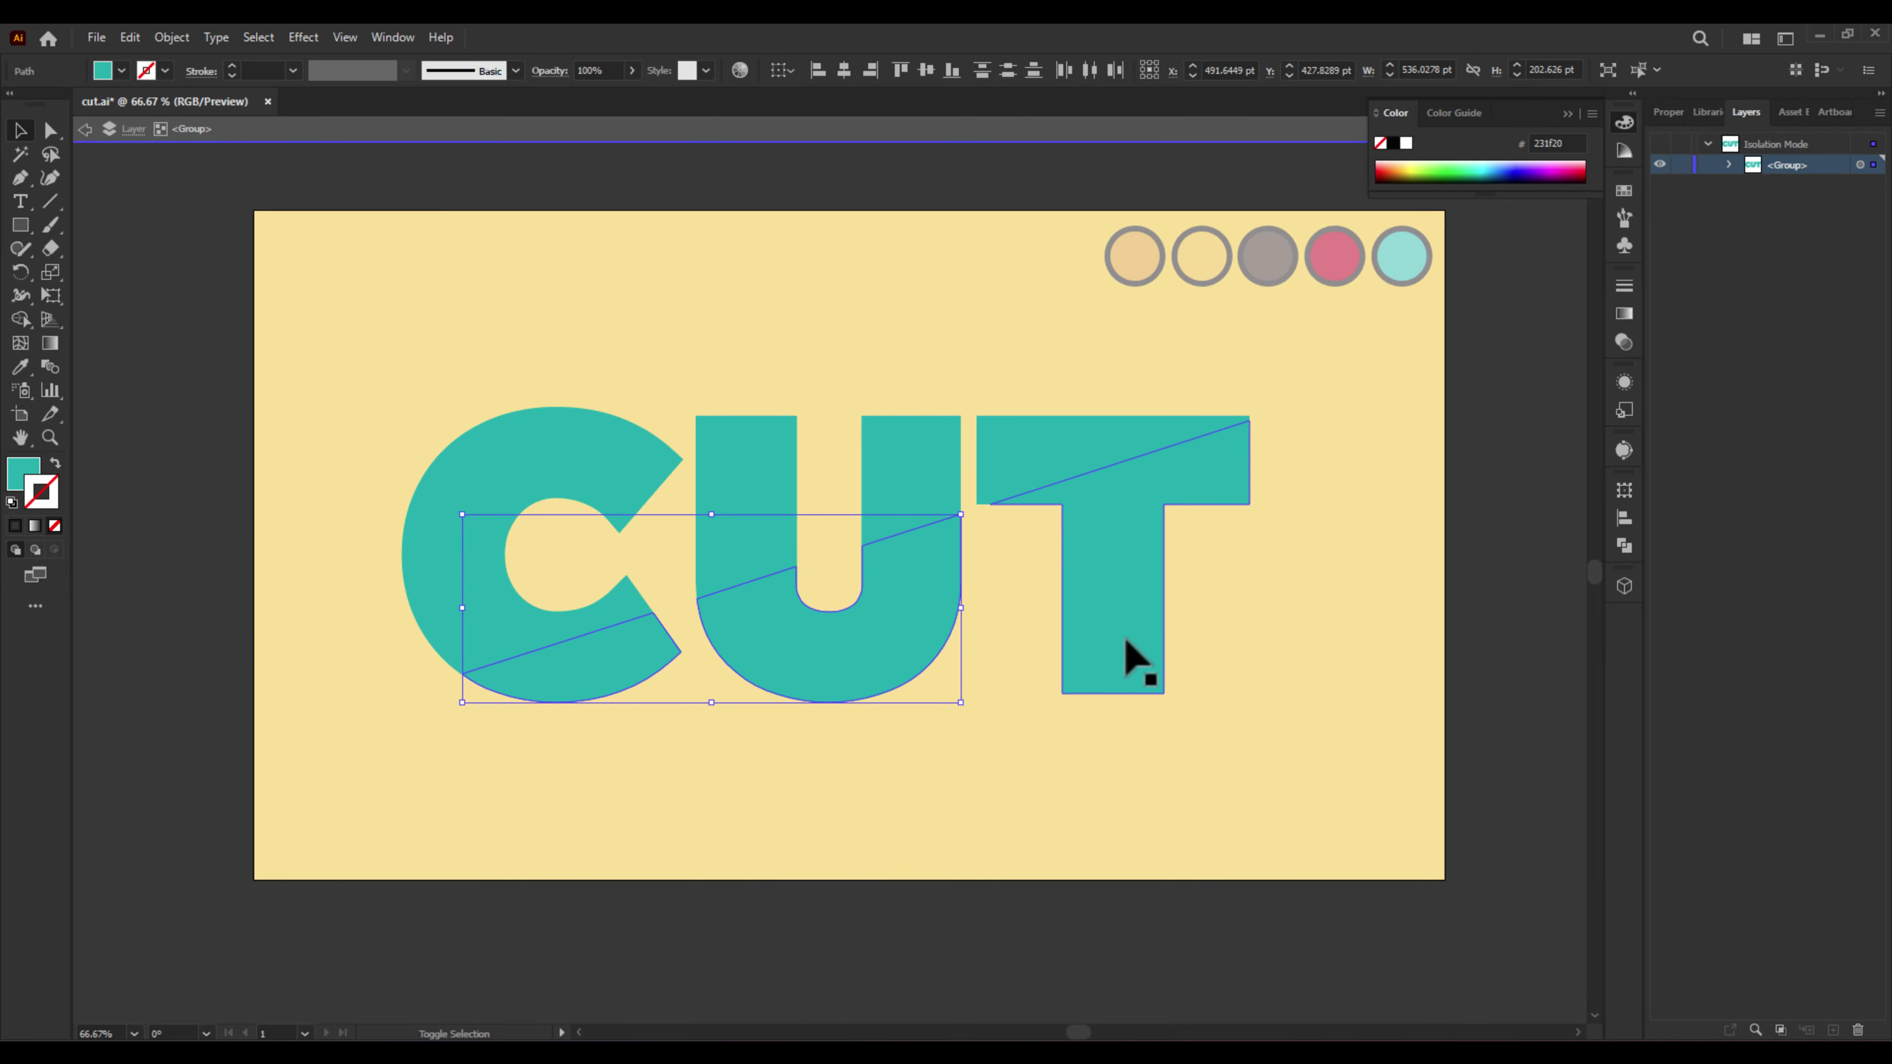
{"action": "left_click", "coordinate": [1131, 655], "text": "shift"}
{"action": "left_click_drag", "start_coordinate": [1131, 655], "coordinate": [1160, 646]}
{"action": "left_click_drag", "start_coordinate": [1297, 696], "coordinate": [1304, 708]}
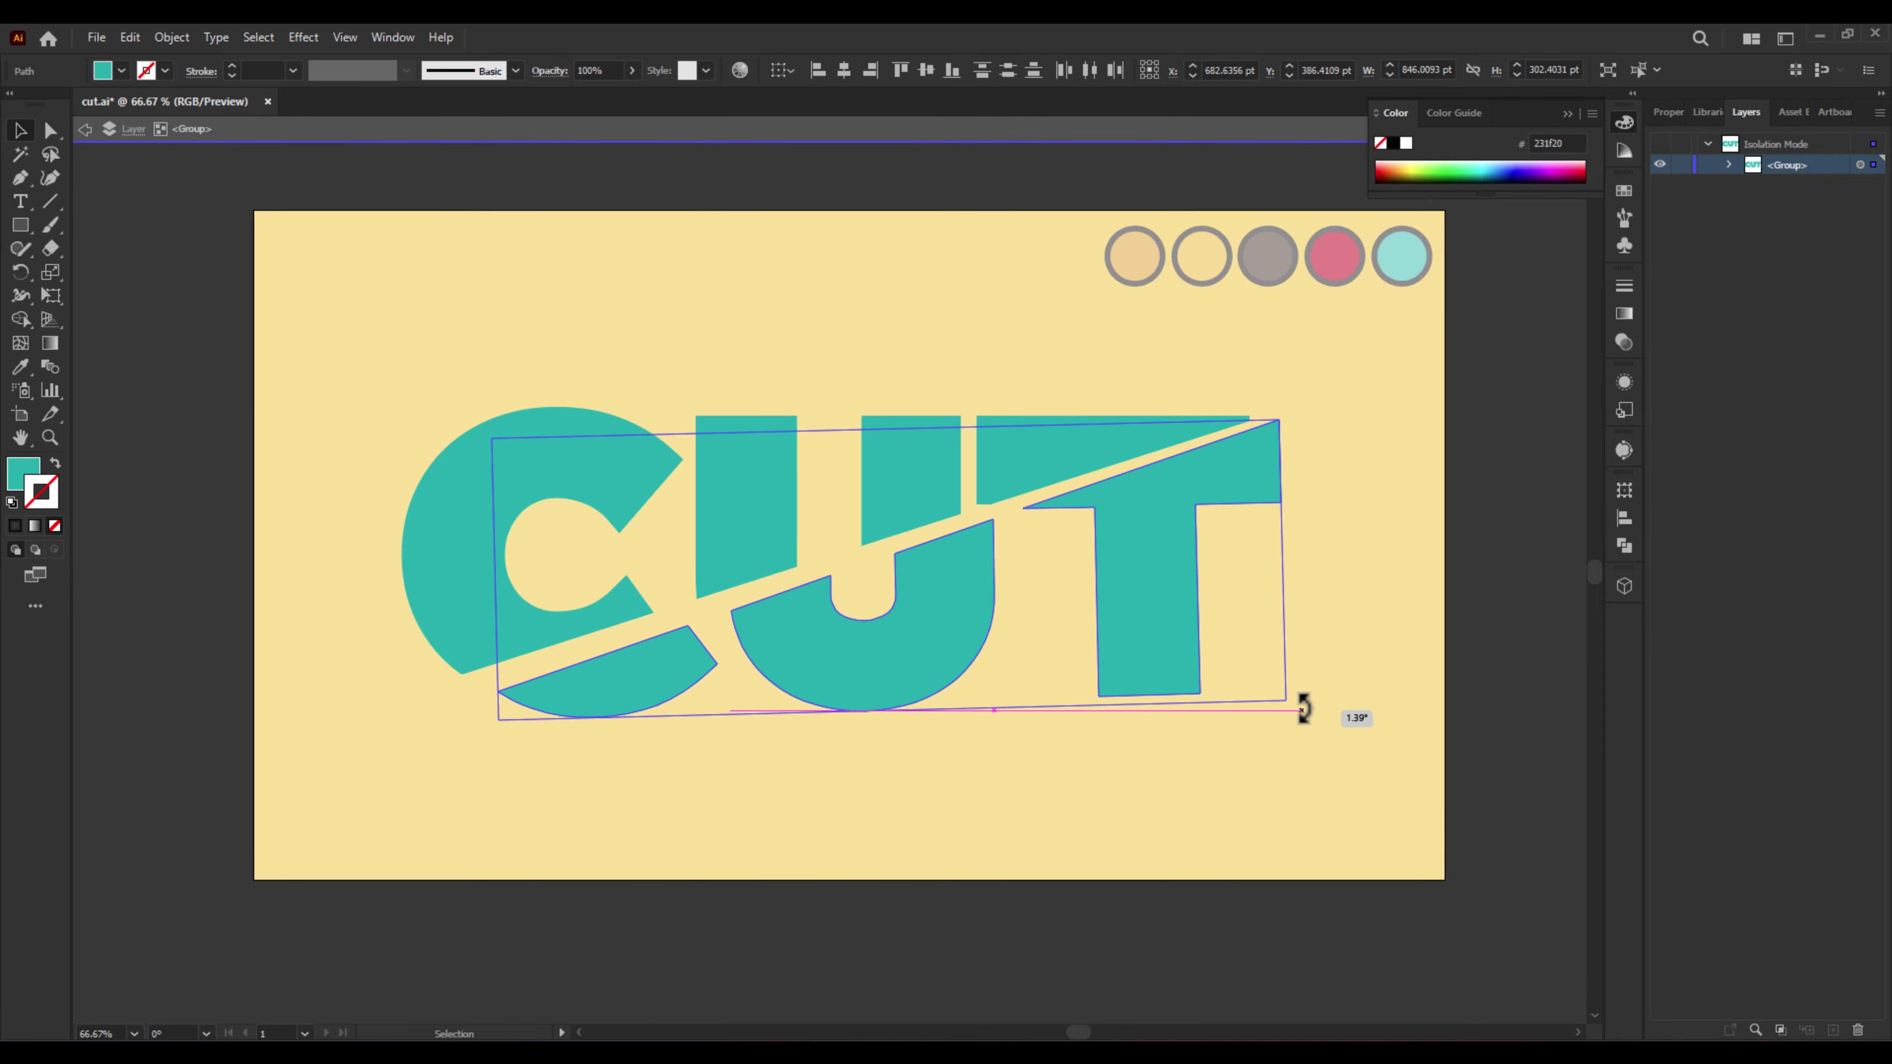
{"action": "left_click", "coordinate": [718, 786]}
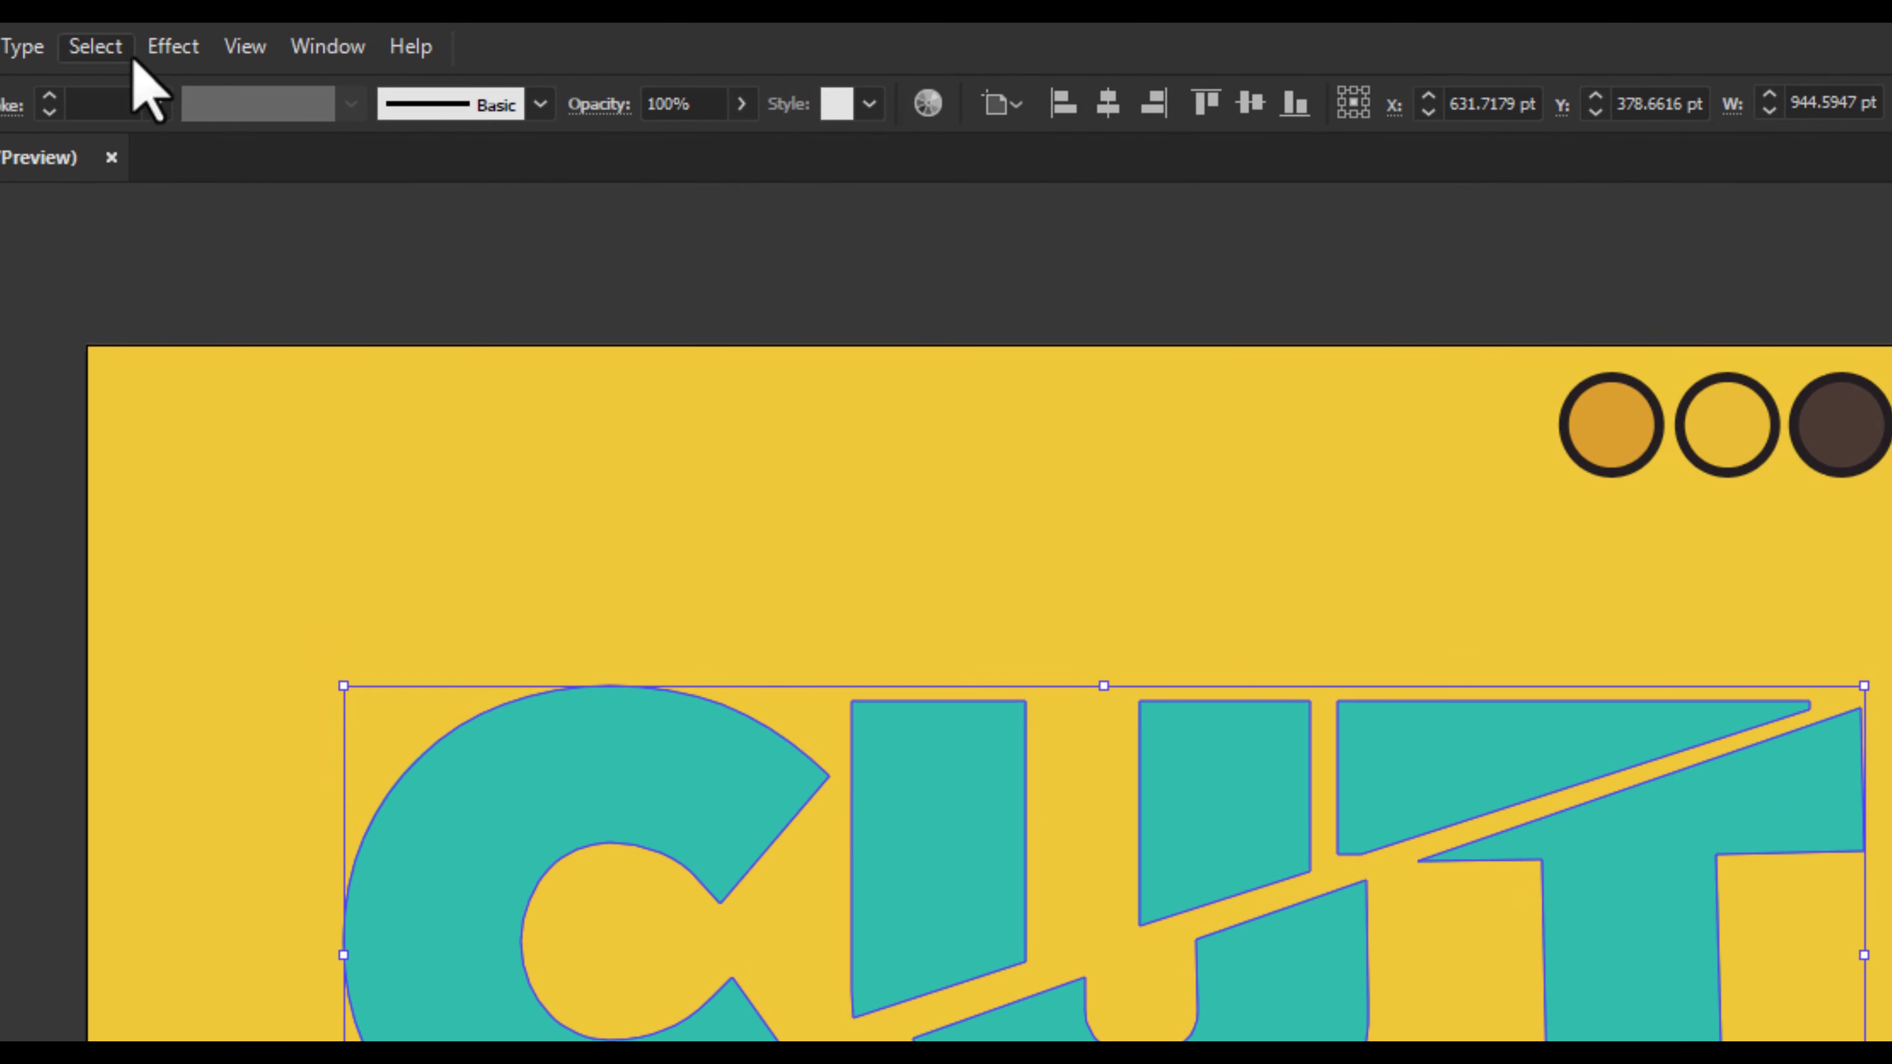
{"action": "left_click", "coordinate": [171, 47]}
{"action": "mouse_move", "coordinate": [266, 240]}
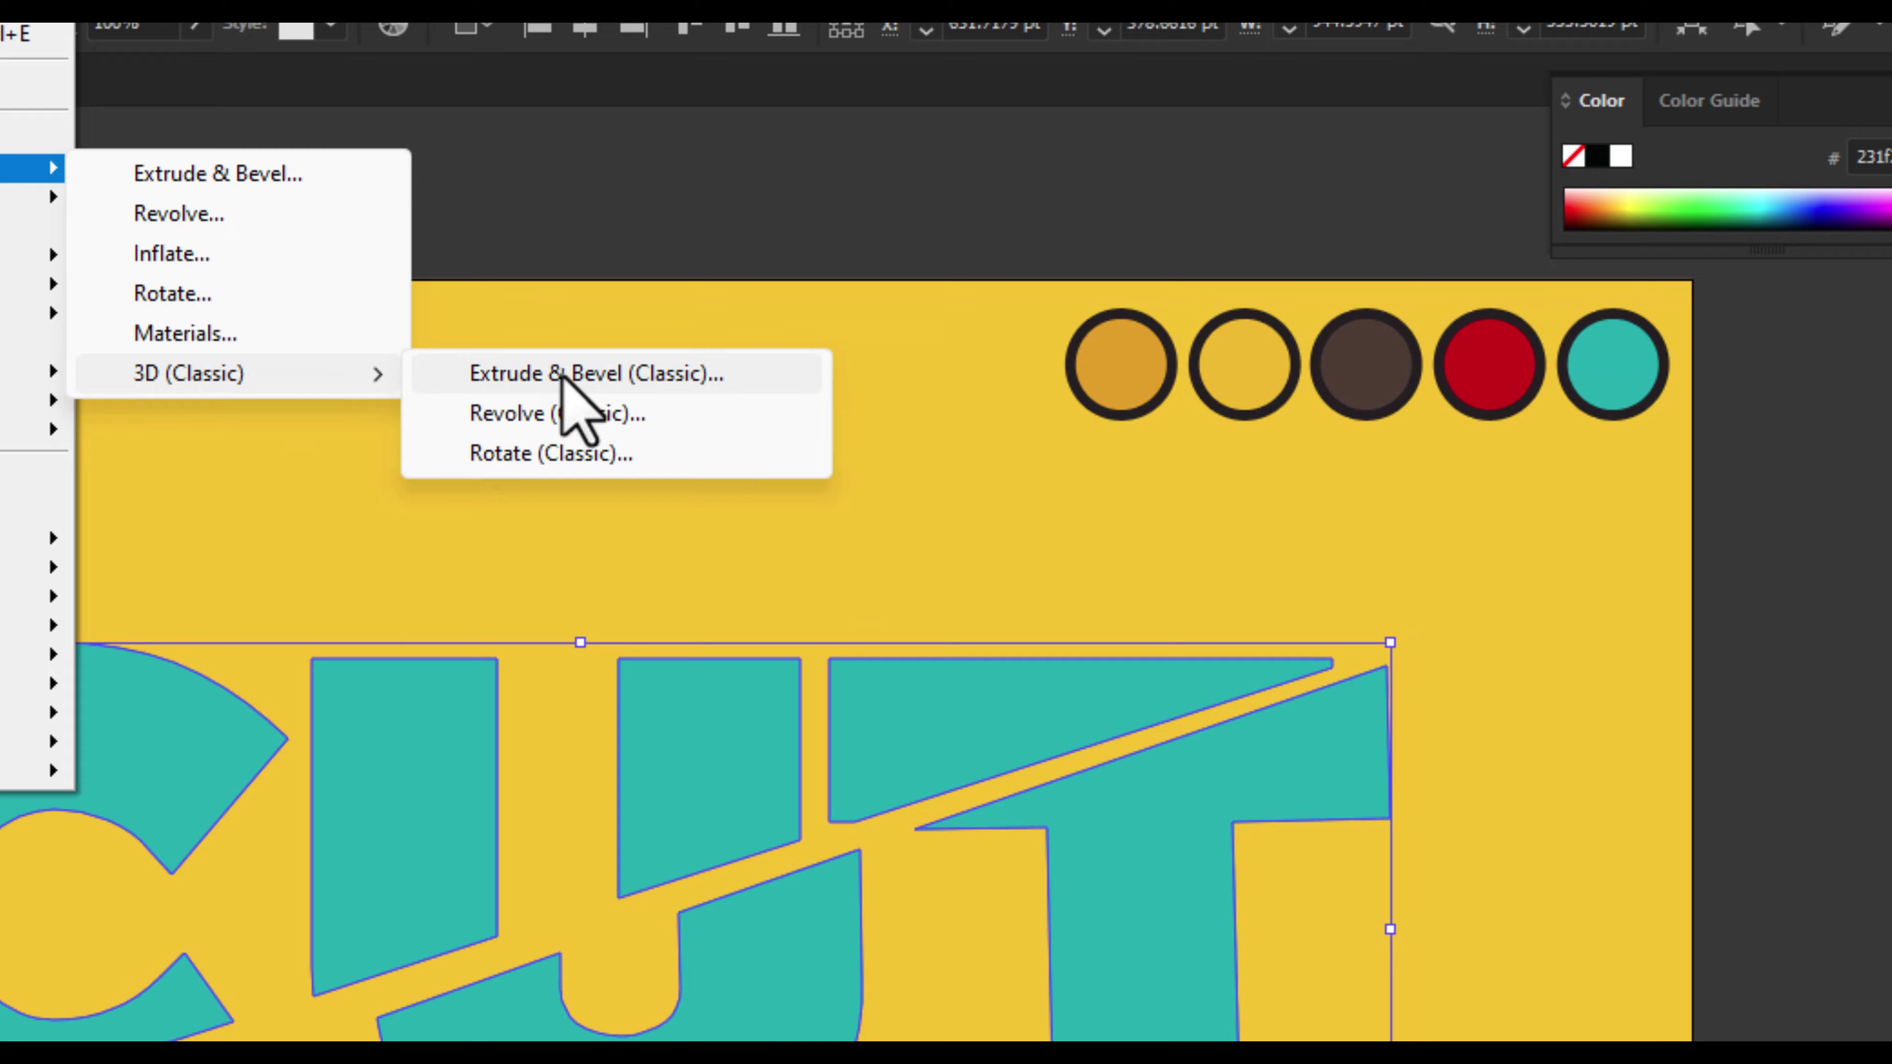
- Extrude the letters with classic 3D at rotation 43°, -20°, 8° and 130 pt depth
{"action": "mouse_move", "coordinate": [736, 433]}
{"action": "left_click", "coordinate": [1111, 427]}
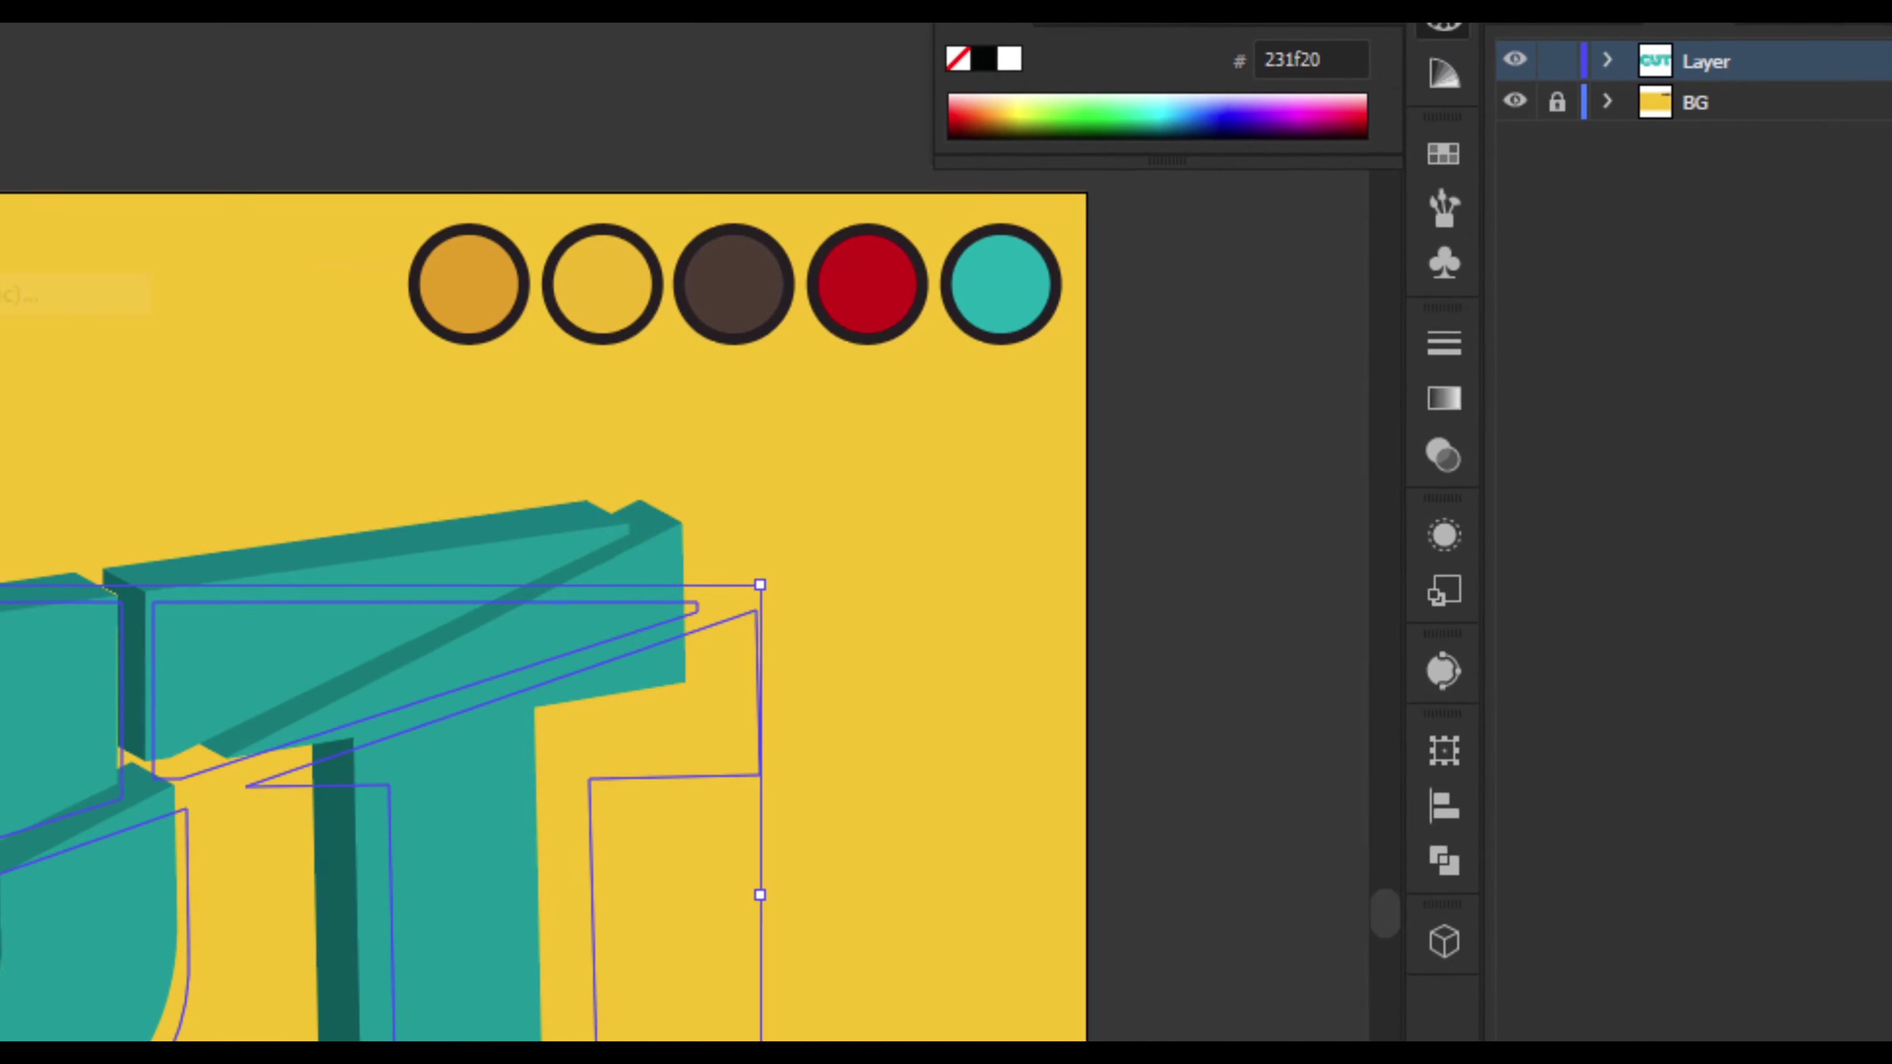
{"action": "key", "text": "Tab"}
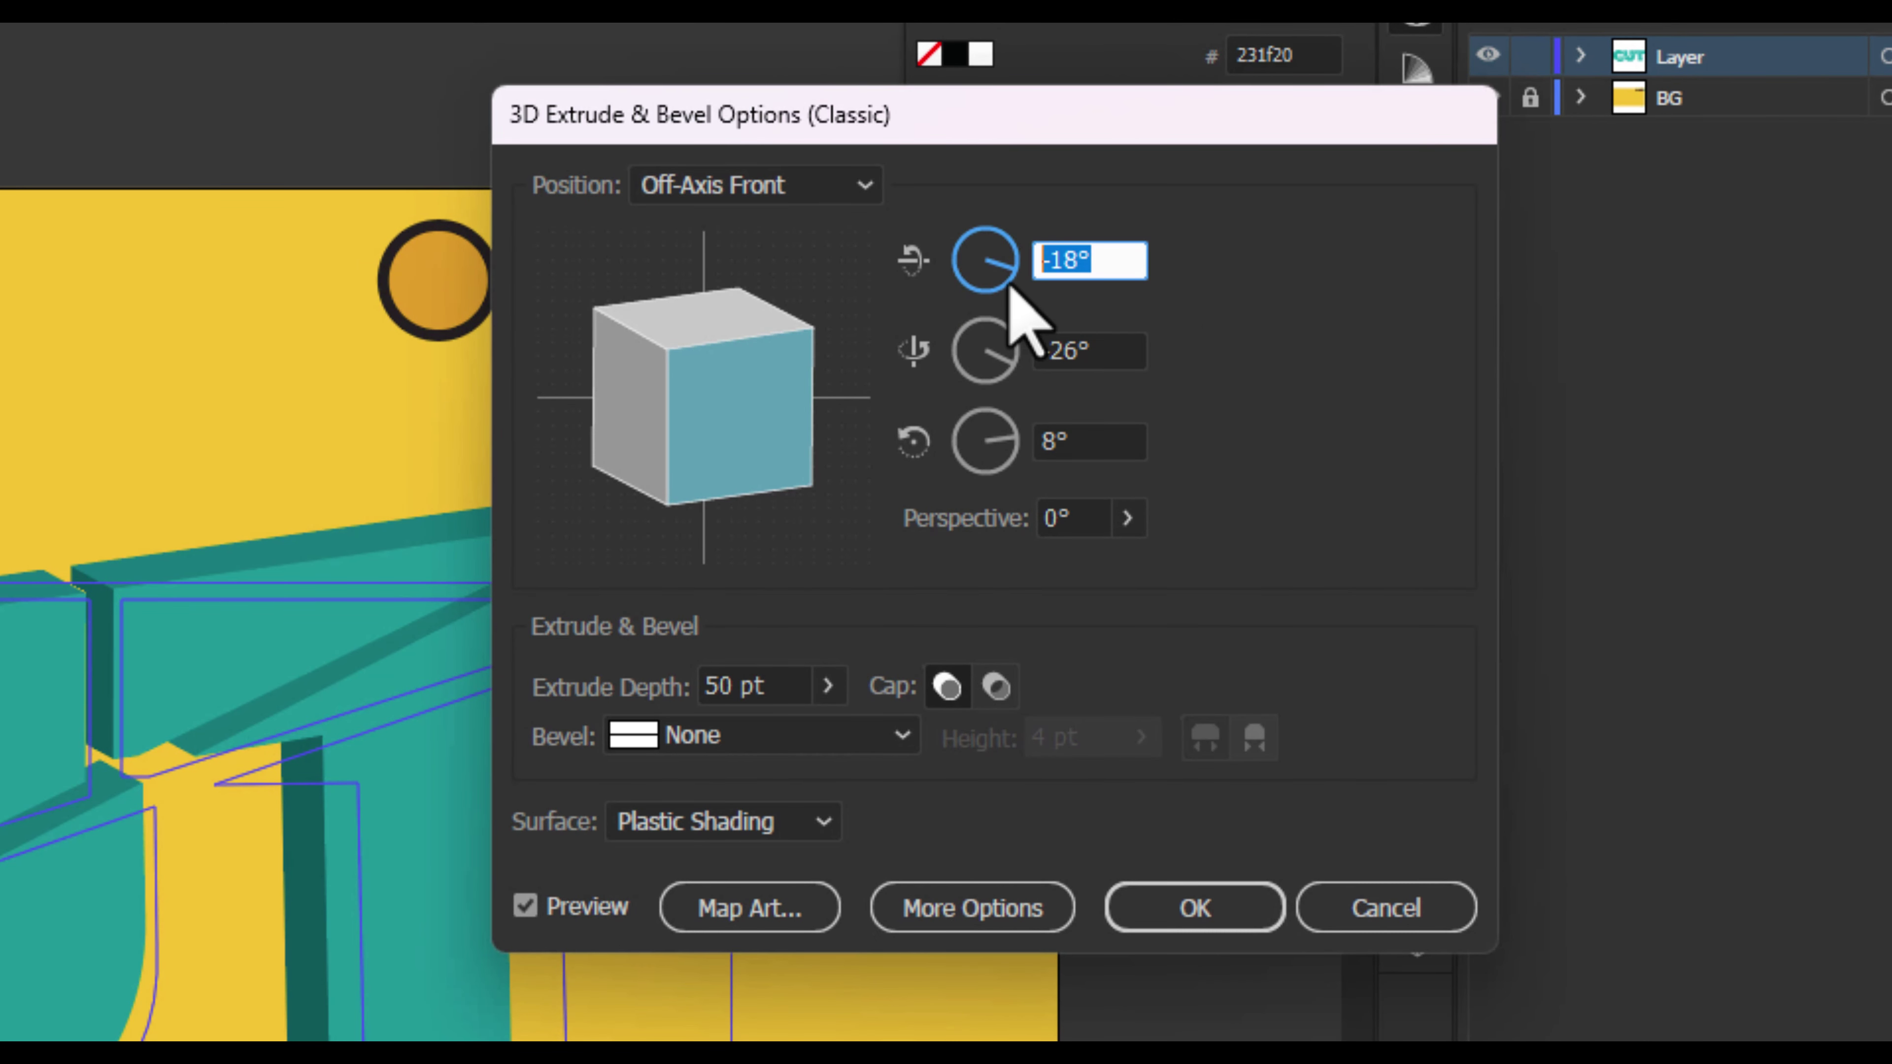
{"action": "type", "text": "3"}
{"action": "key", "text": "Tab"}
{"action": "type", "text": "-20"}
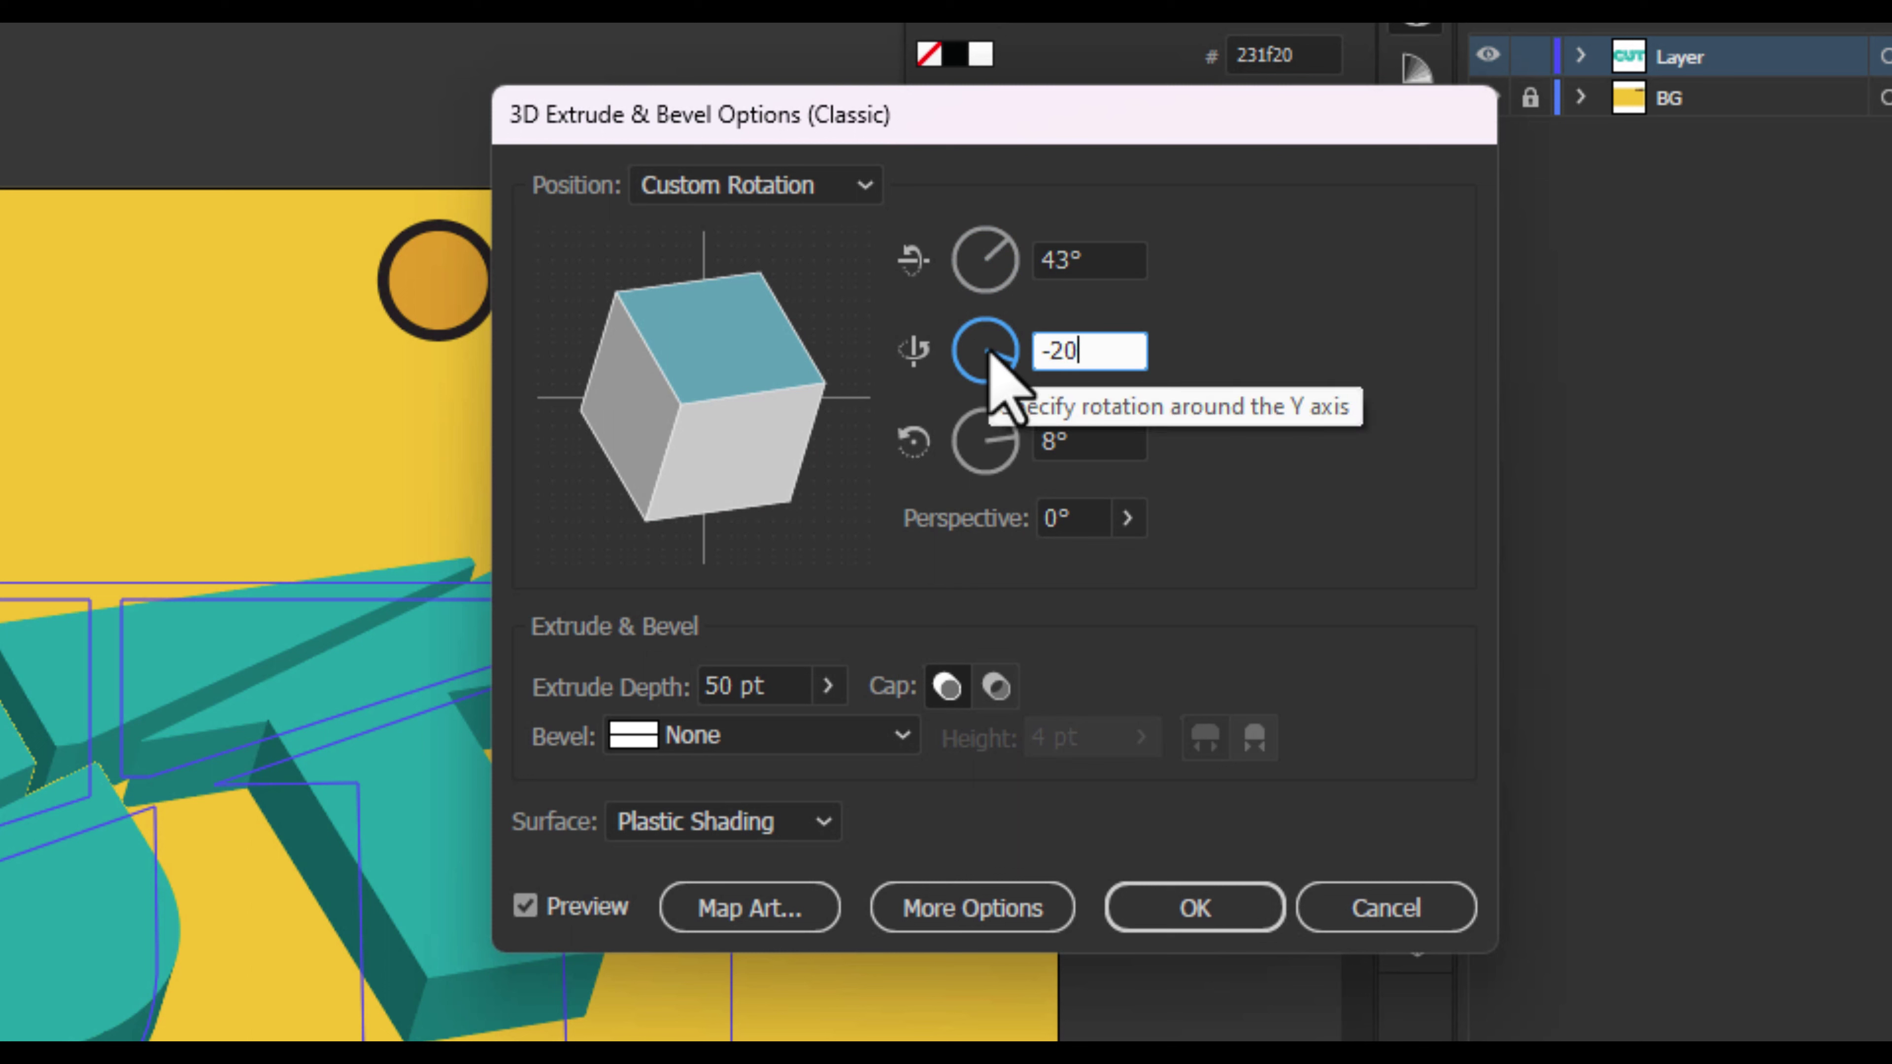
{"action": "left_click", "coordinate": [1125, 441]}
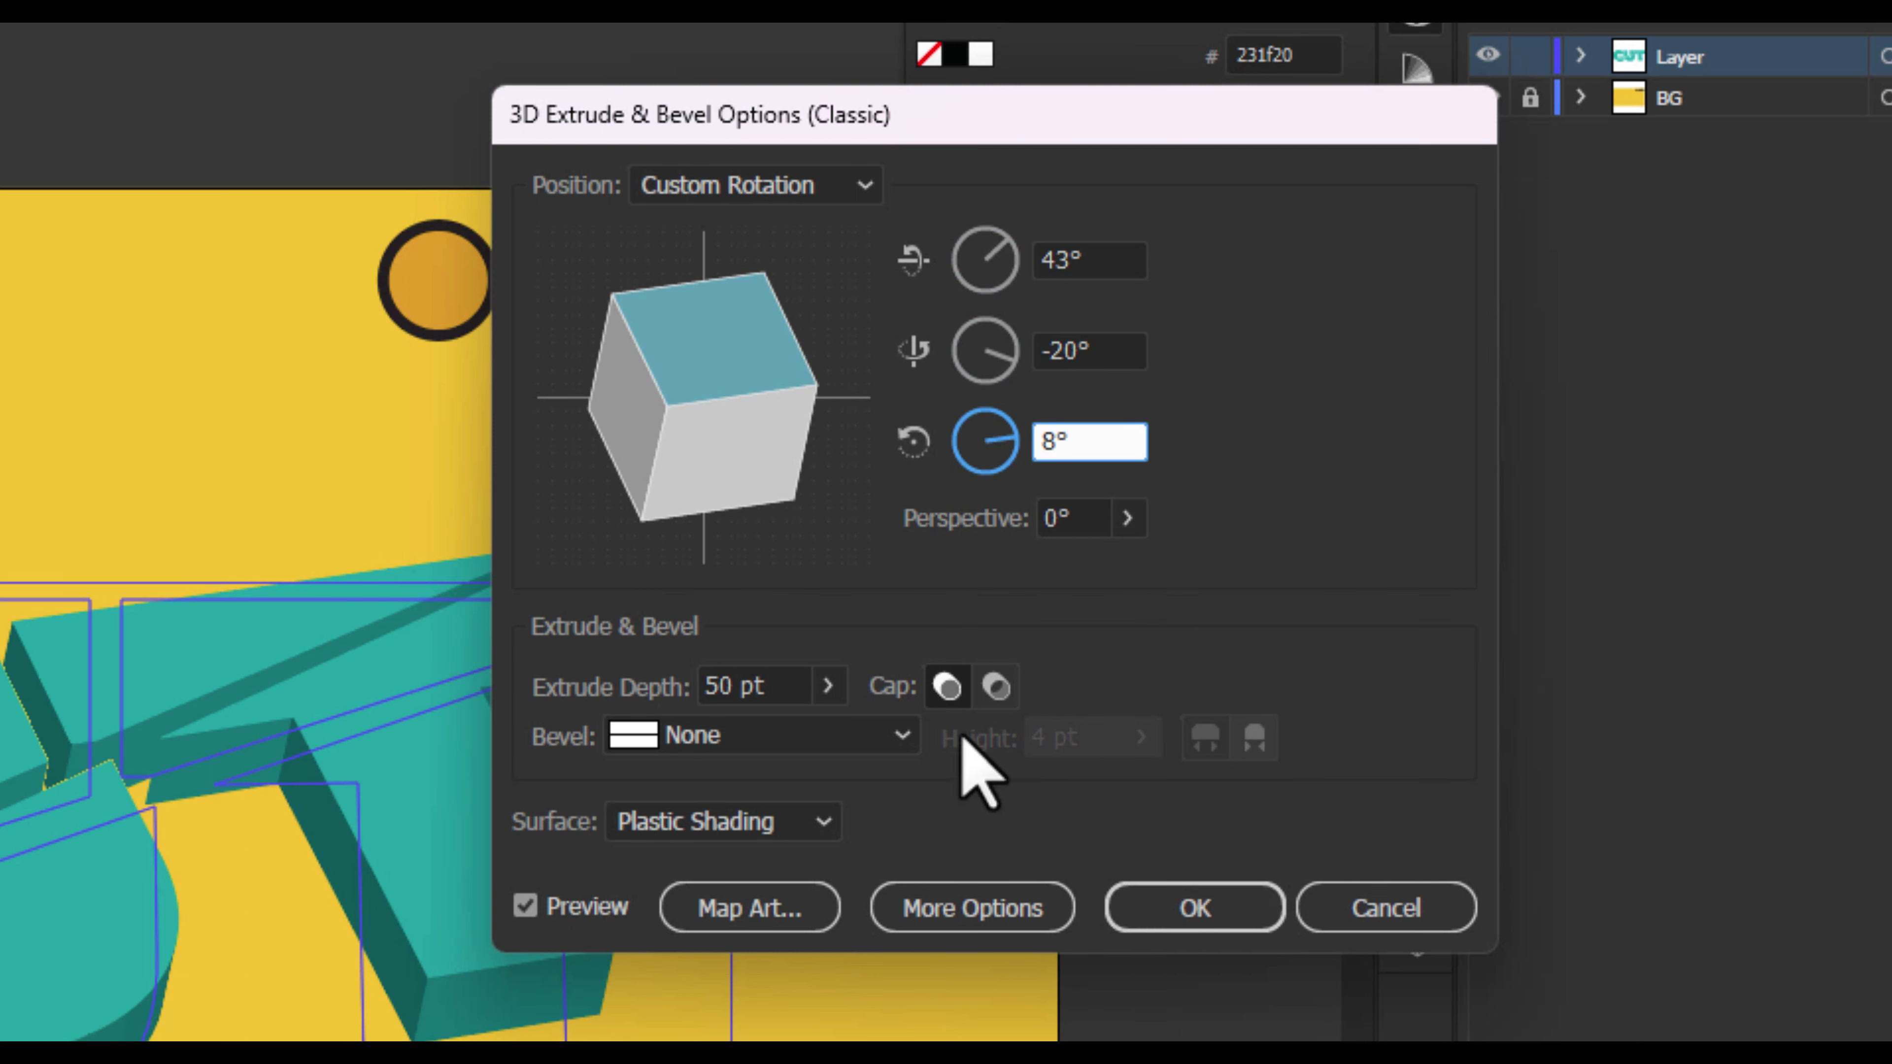
{"action": "left_click", "coordinate": [741, 686]}
{"action": "key", "text": "Up"}
{"action": "key", "text": "Up"}
{"action": "key", "text": "Up"}
{"action": "key", "text": "Up"}
{"action": "key", "text": "Up"}
{"action": "key", "text": "Up"}
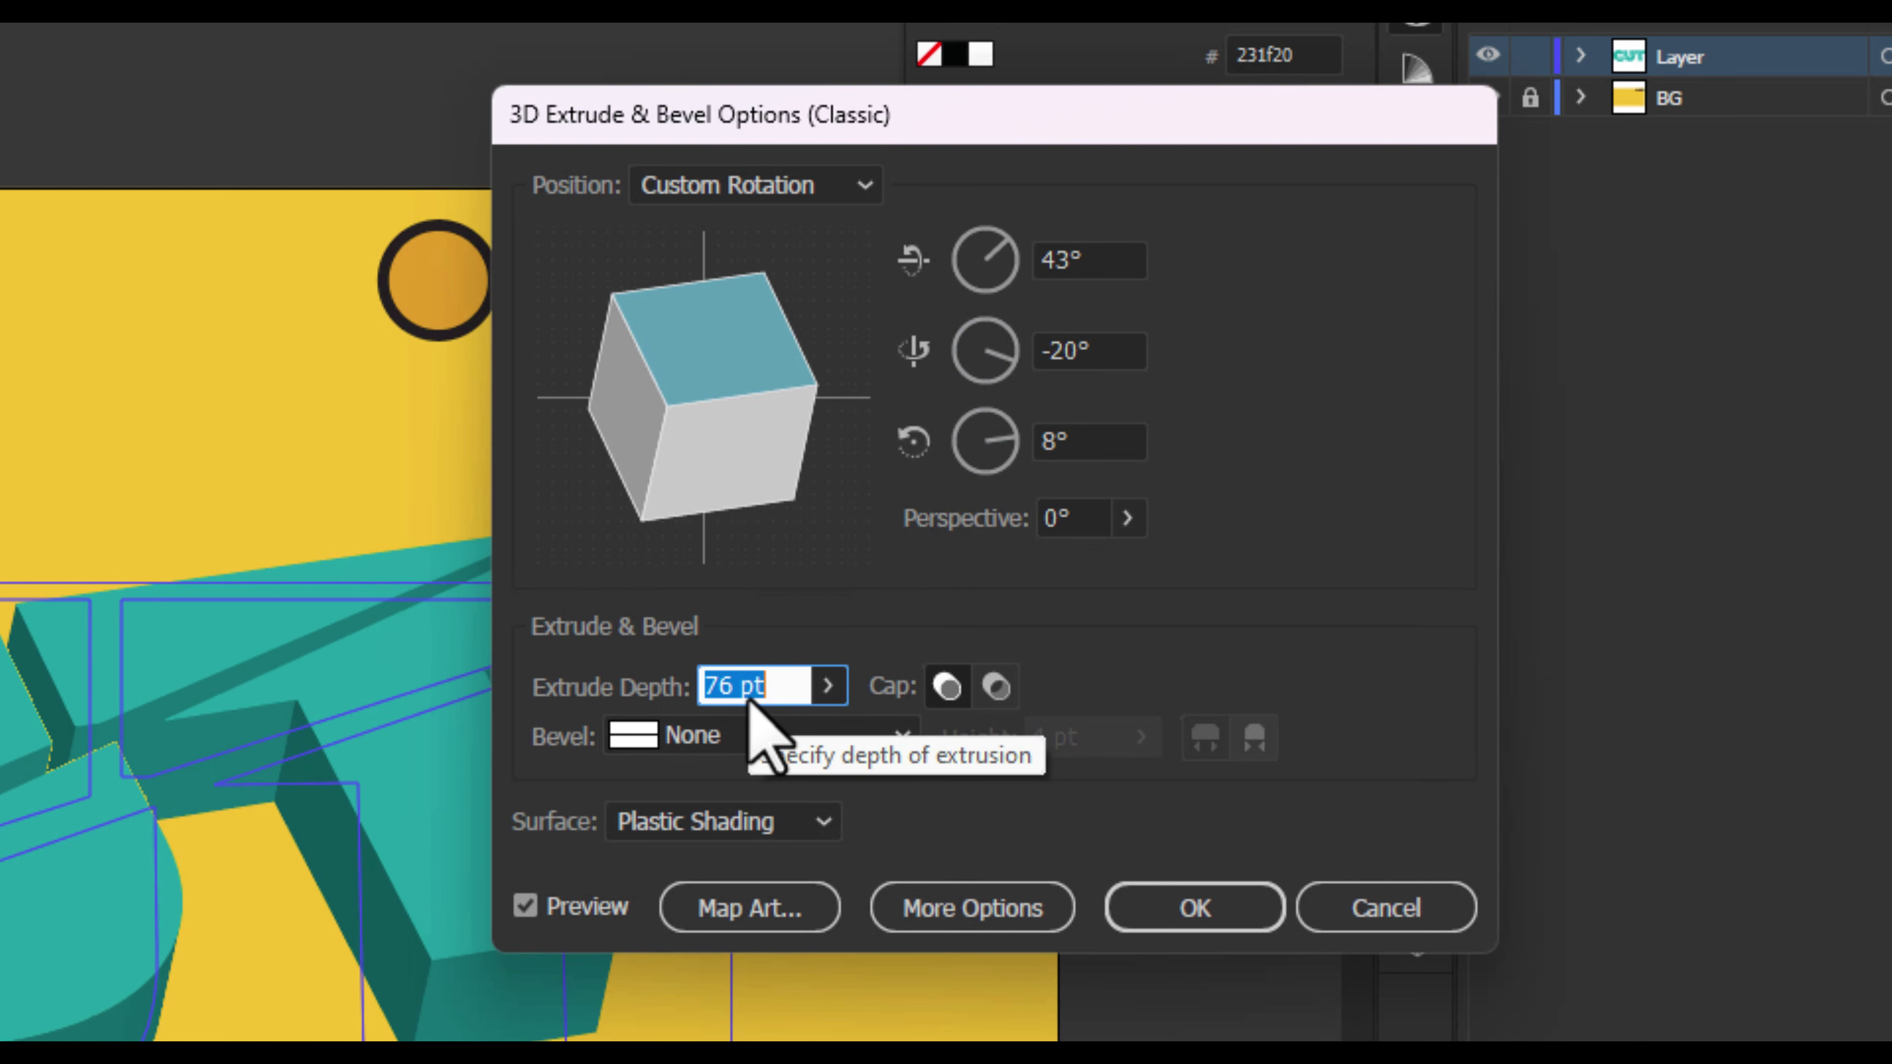
{"action": "key", "text": "Up"}
{"action": "key", "text": "Up"}
{"action": "key", "text": "Up"}
{"action": "key", "text": "Up"}
{"action": "key", "text": "Up"}
{"action": "key", "text": "Up"}
{"action": "key", "text": "Up"}
{"action": "key", "text": "Up"}
{"action": "key", "text": "Up"}
{"action": "key", "text": "Up"}
{"action": "key", "text": "Up"}
{"action": "key", "text": "Up"}
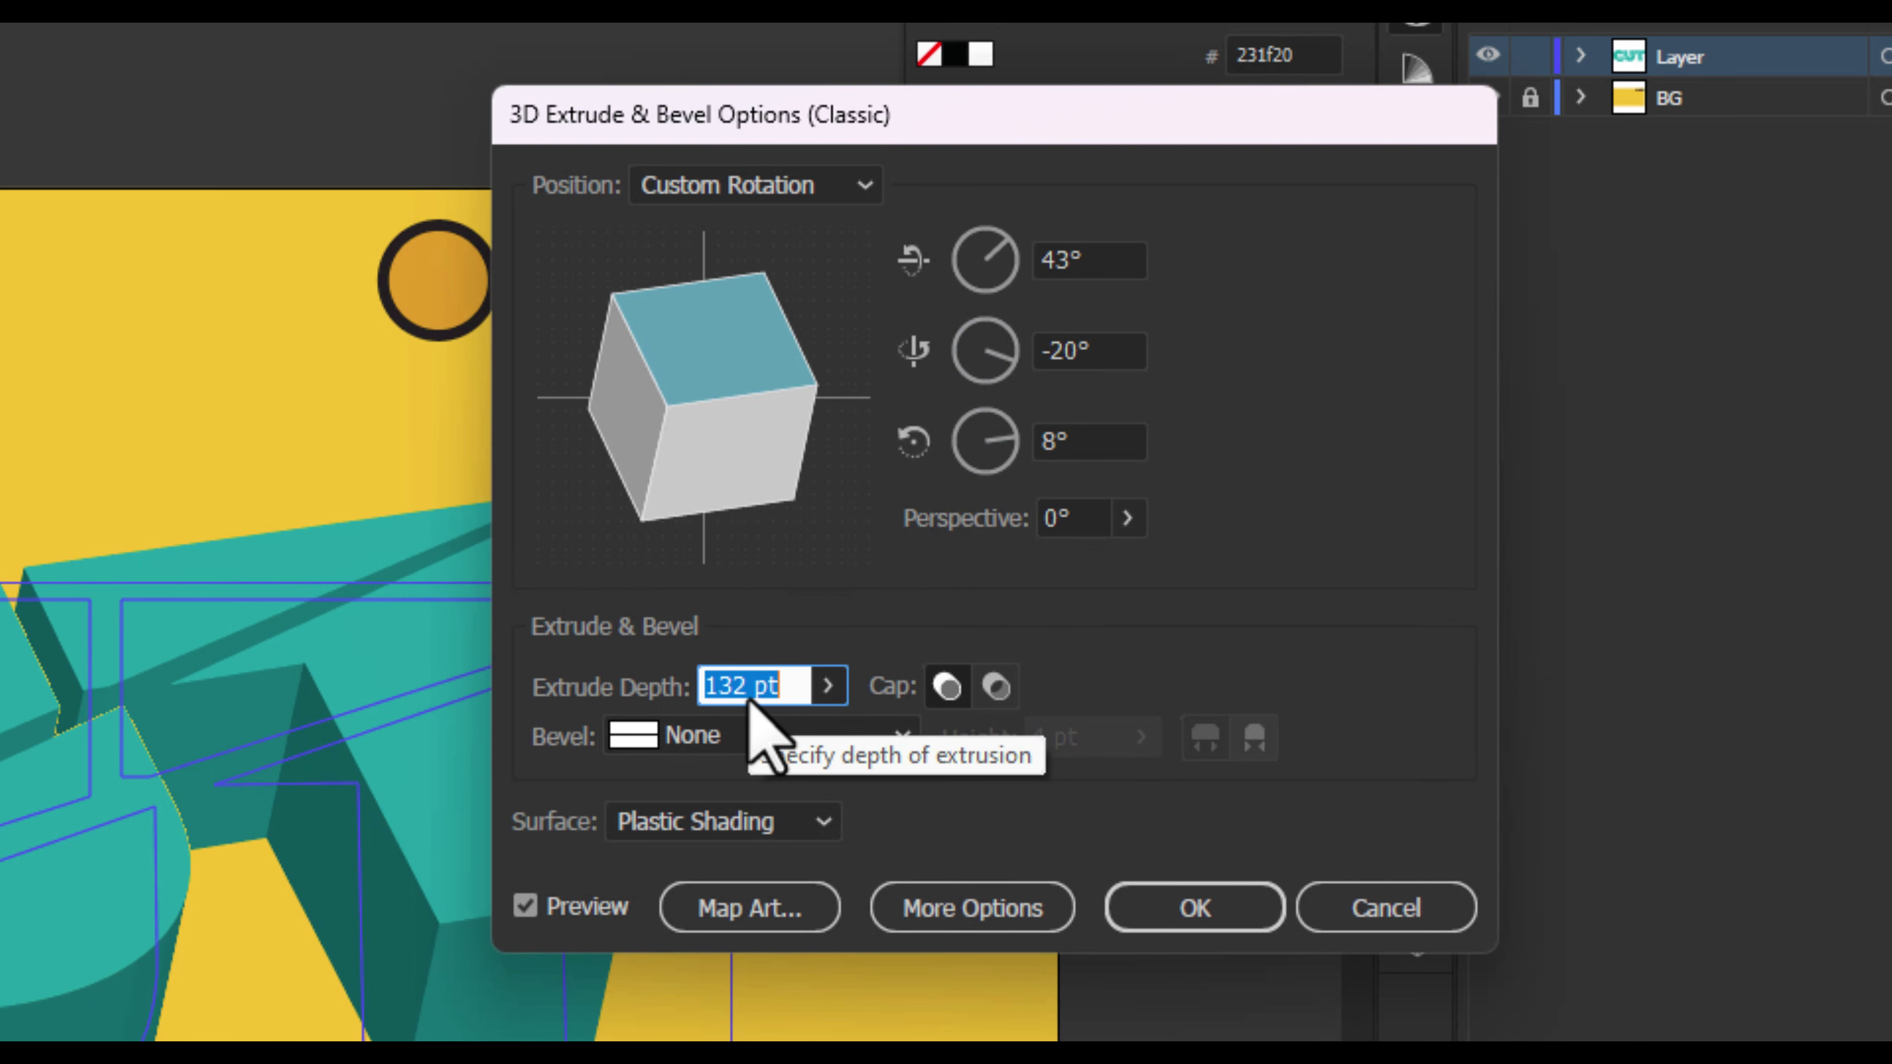
{"action": "key", "text": "Down"}
{"action": "key", "text": "Up"}
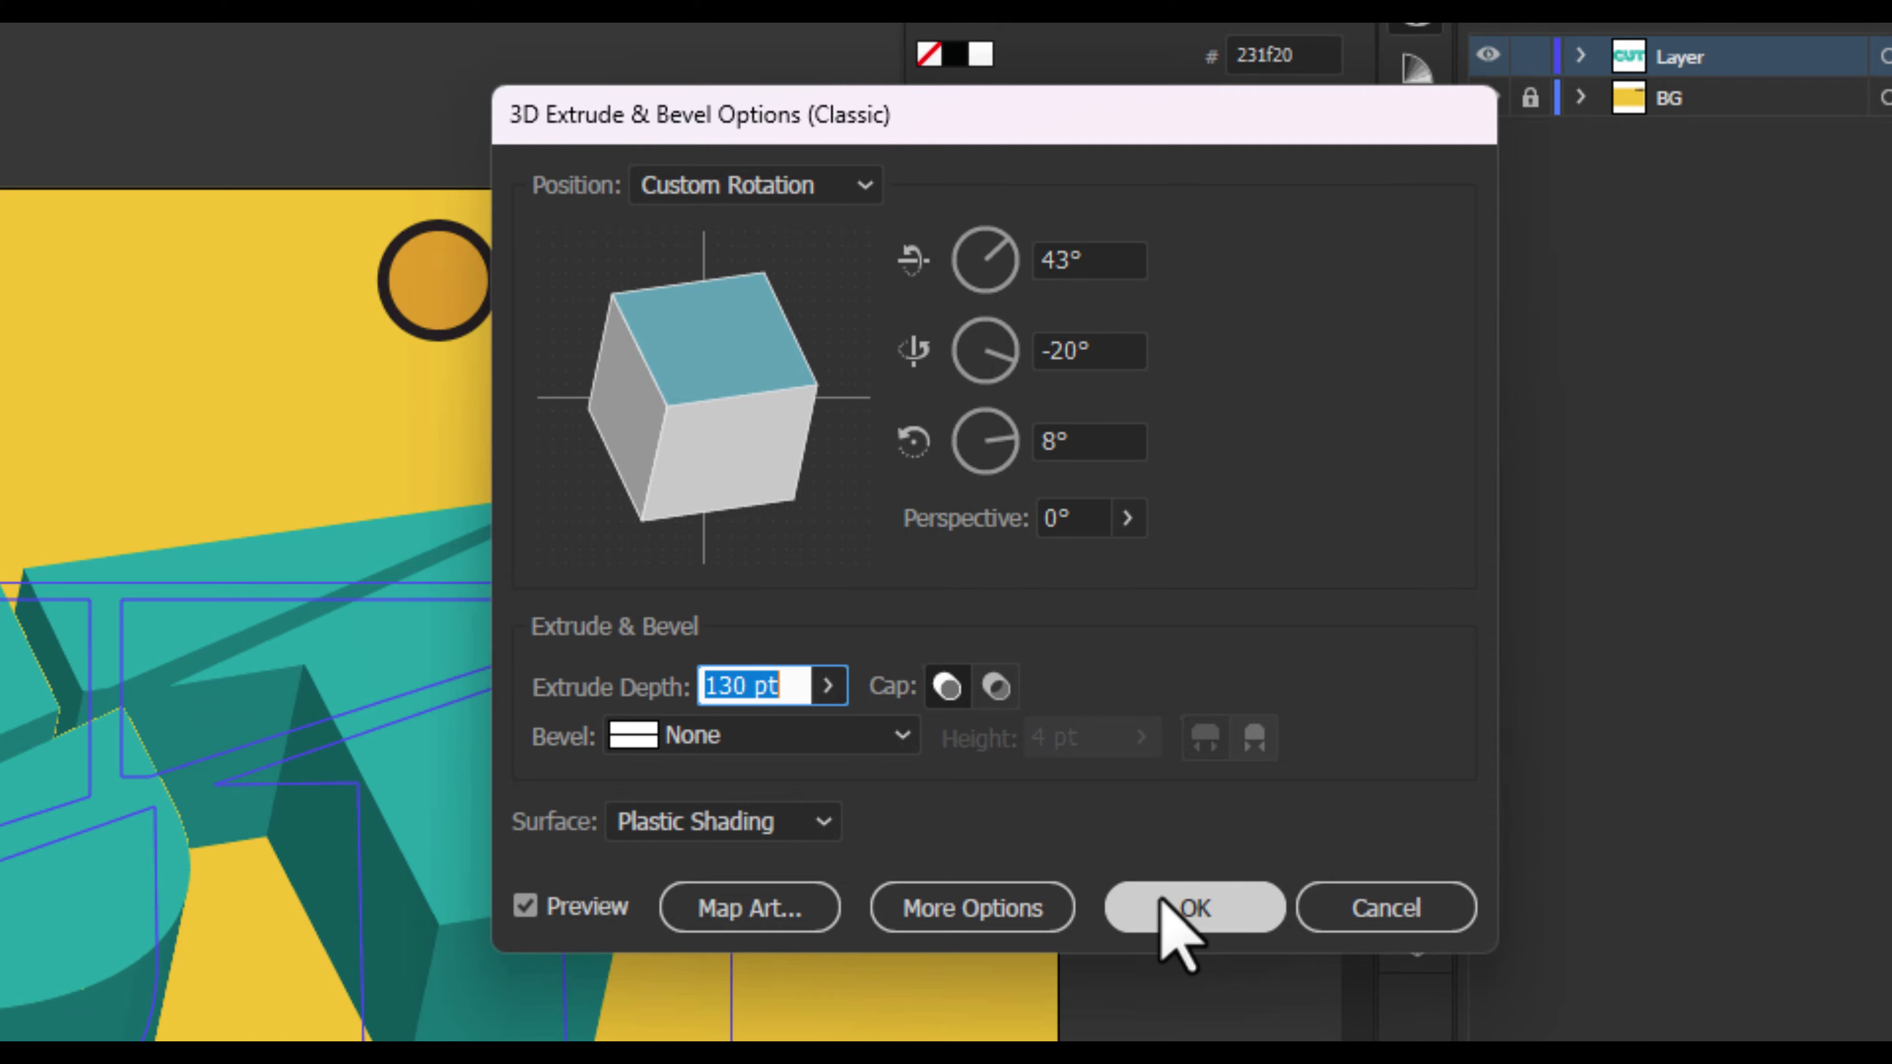
{"action": "left_click", "coordinate": [1180, 913]}
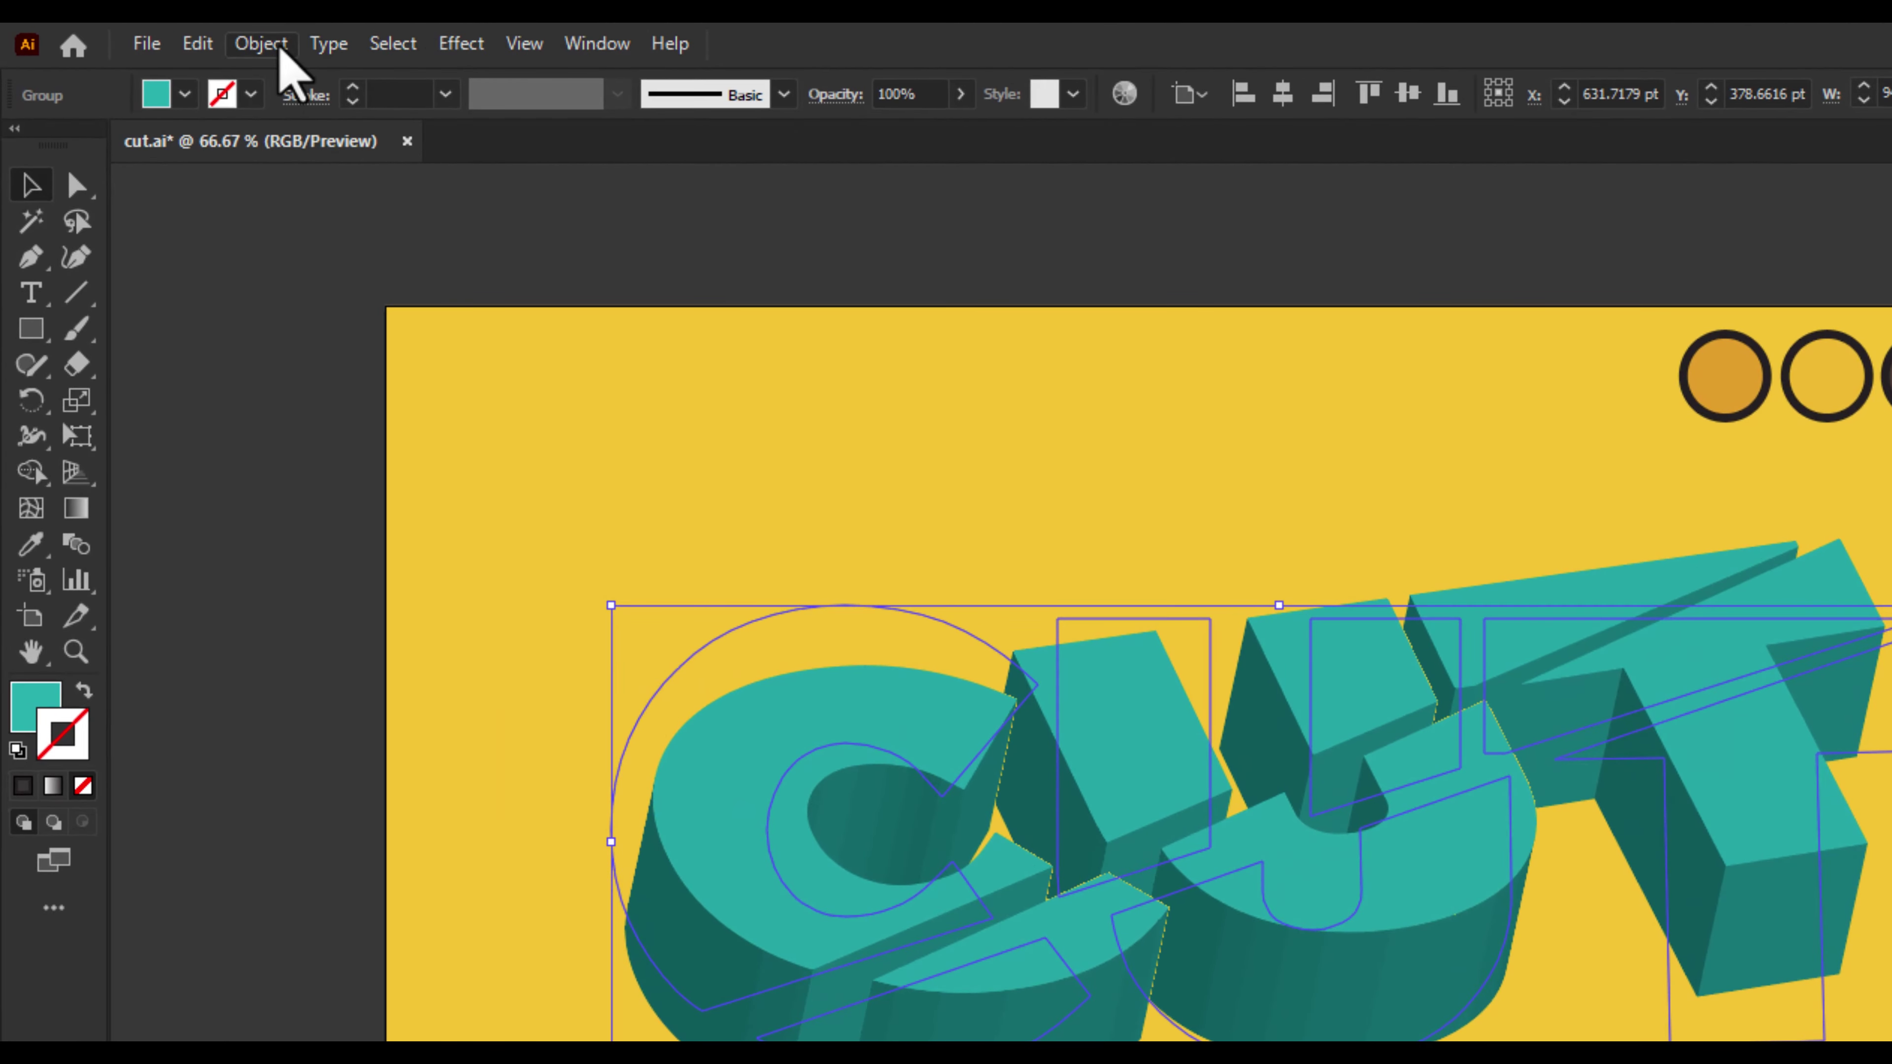
- Expand the 3D appearance, ungroup it into flat shapes, and select all teal top faces
{"action": "left_click", "coordinate": [173, 38]}
{"action": "left_click", "coordinate": [280, 317]}
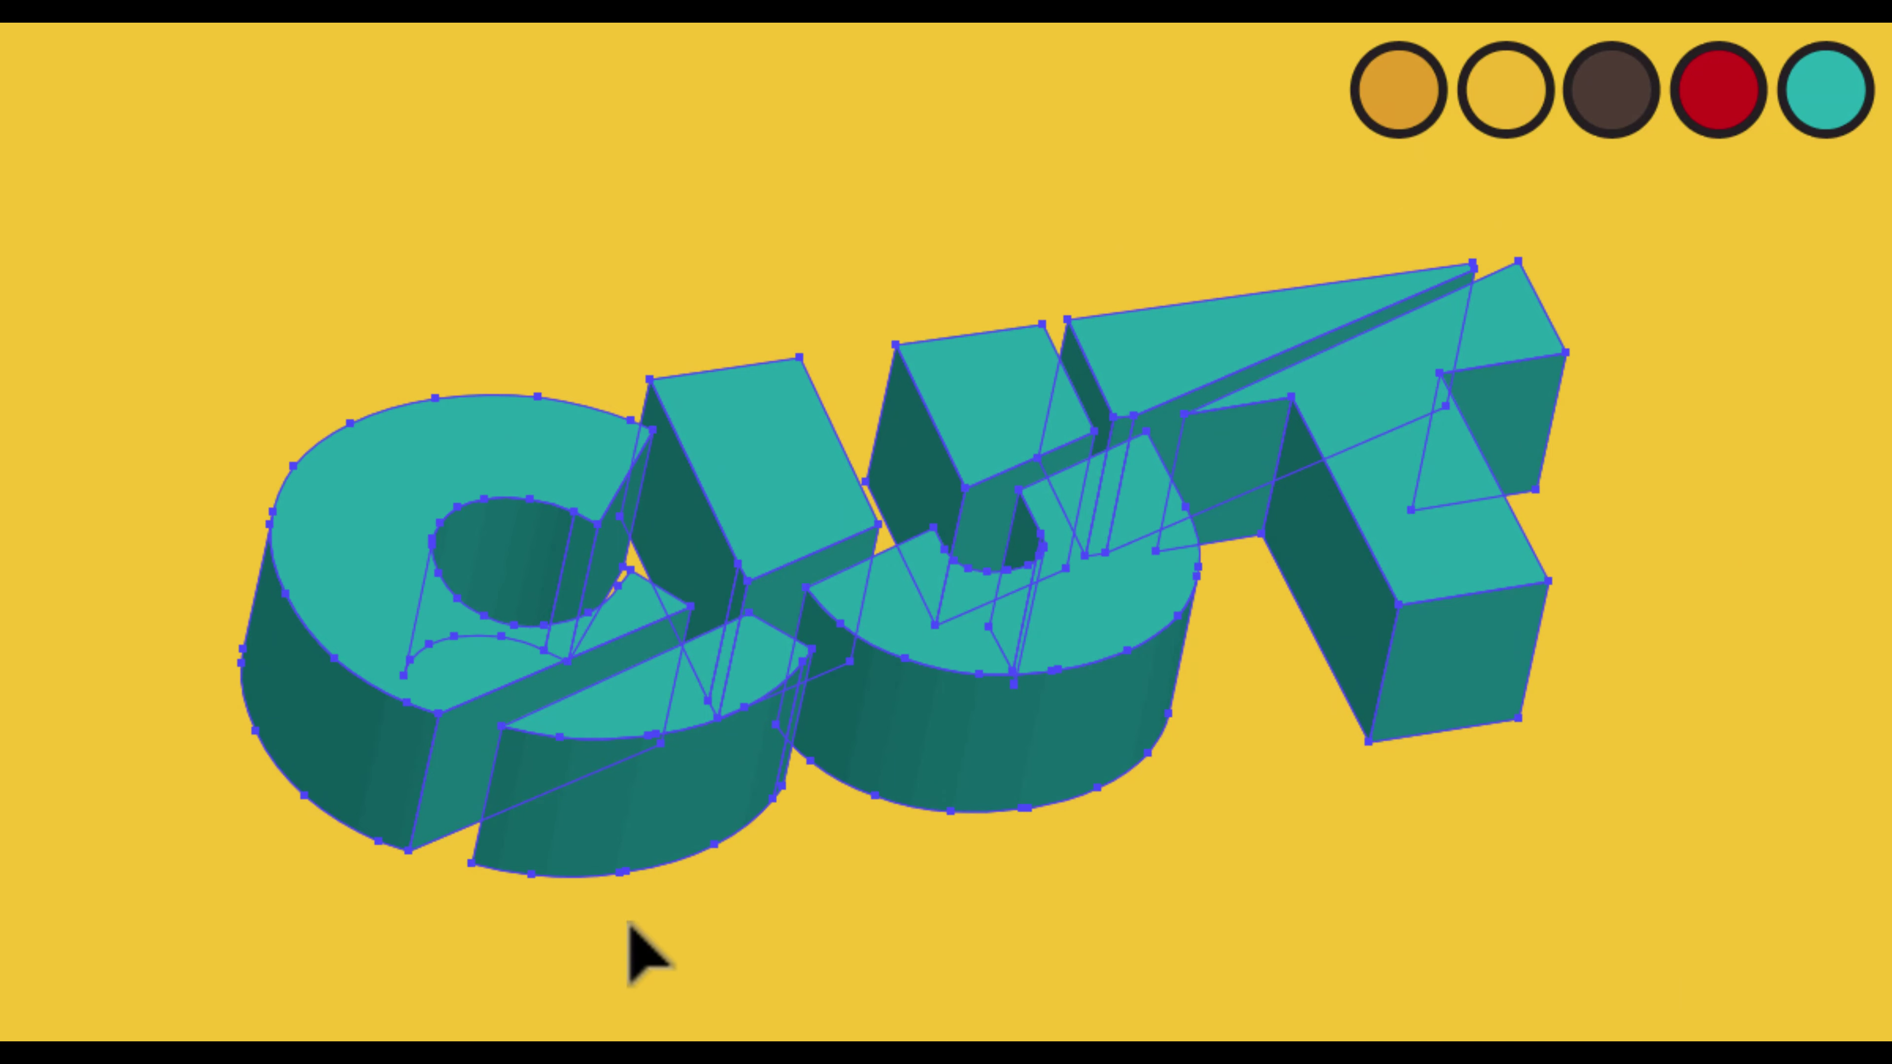
{"action": "key", "text": "ctrl+shift+g"}
{"action": "left_click", "coordinate": [600, 831]}
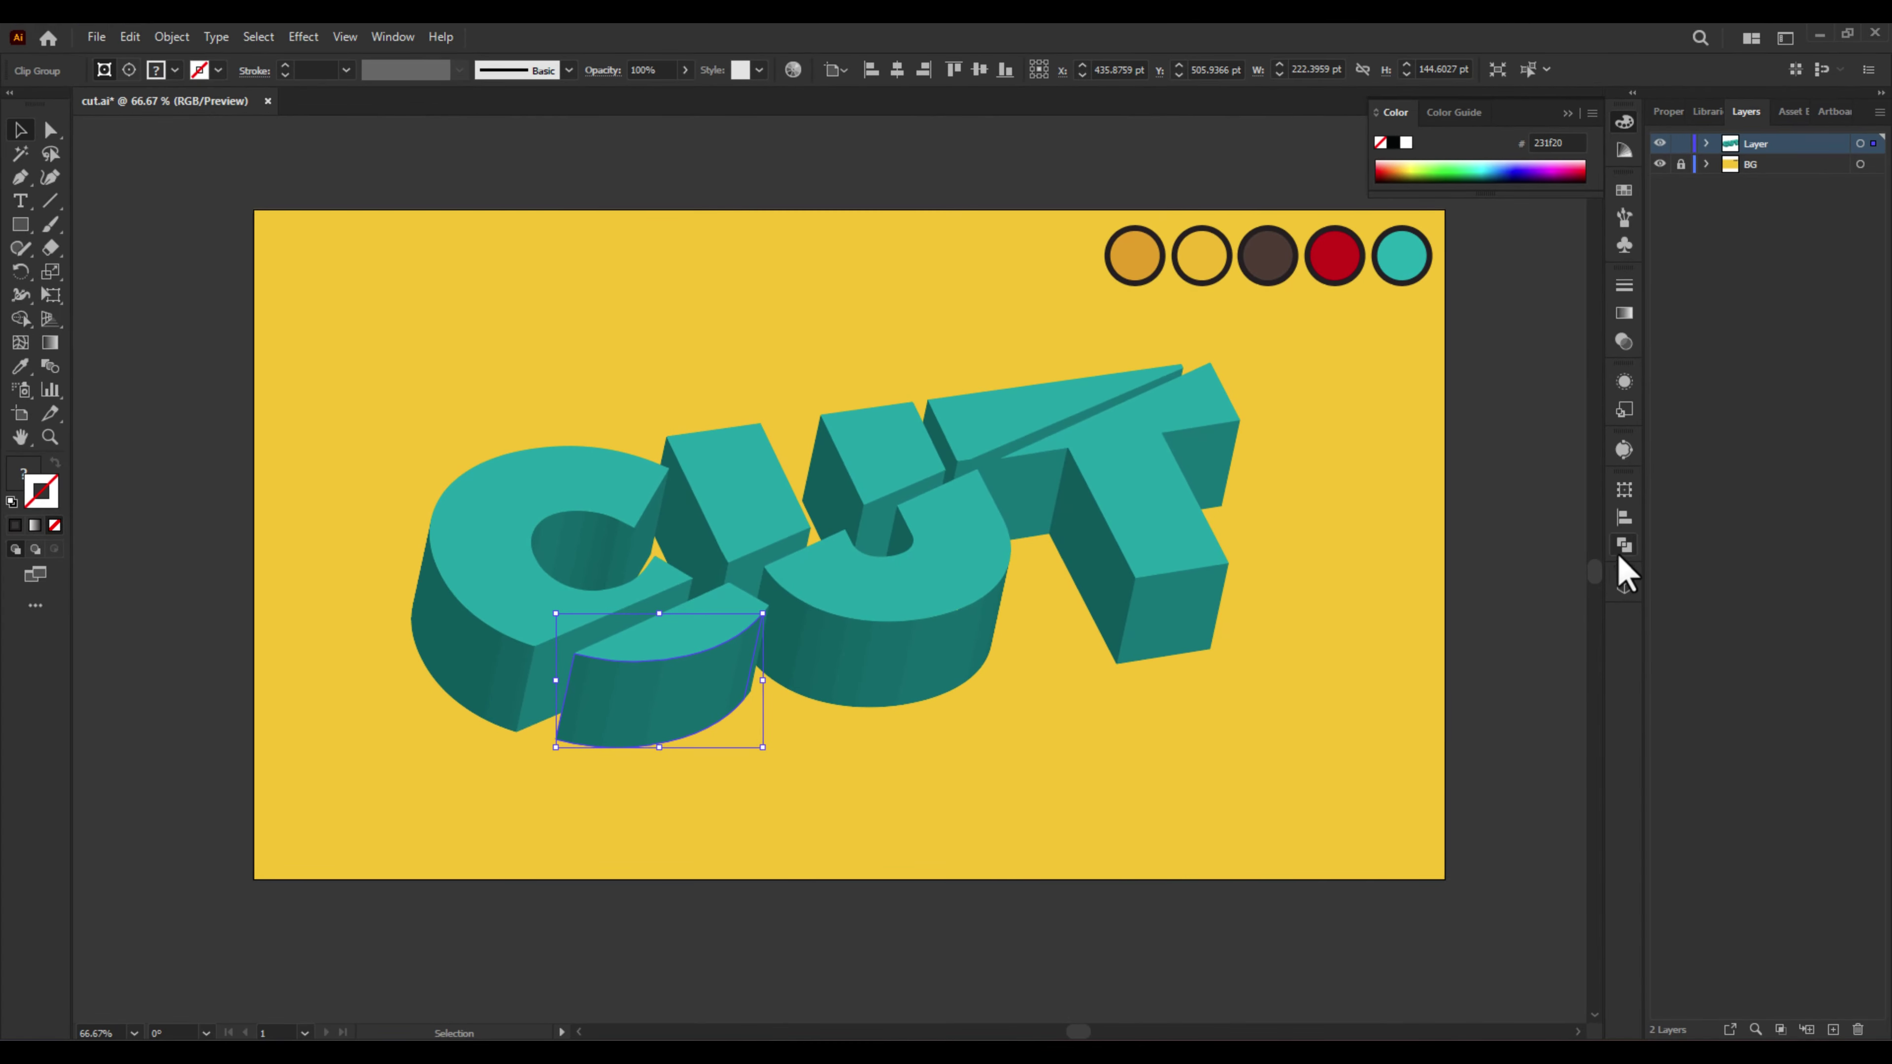
{"action": "left_click", "coordinate": [1624, 544]}
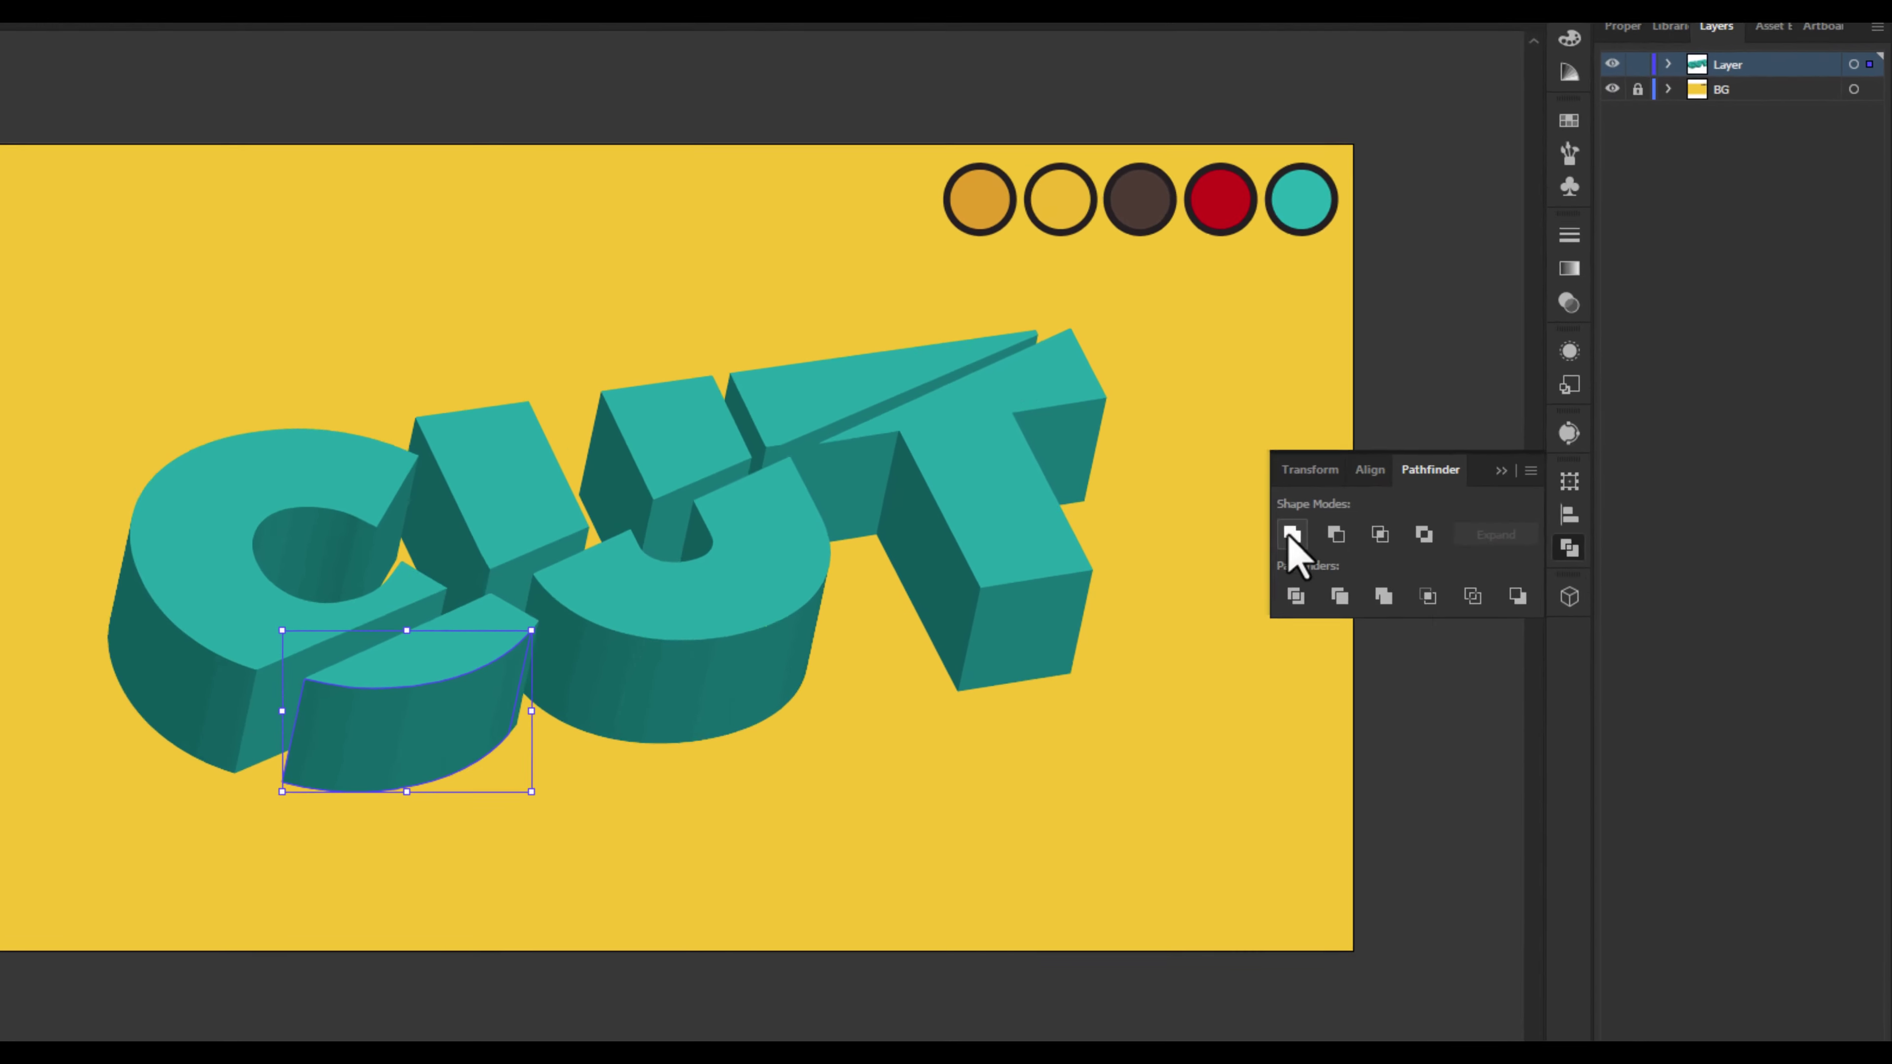
{"action": "left_click", "coordinate": [261, 577]}
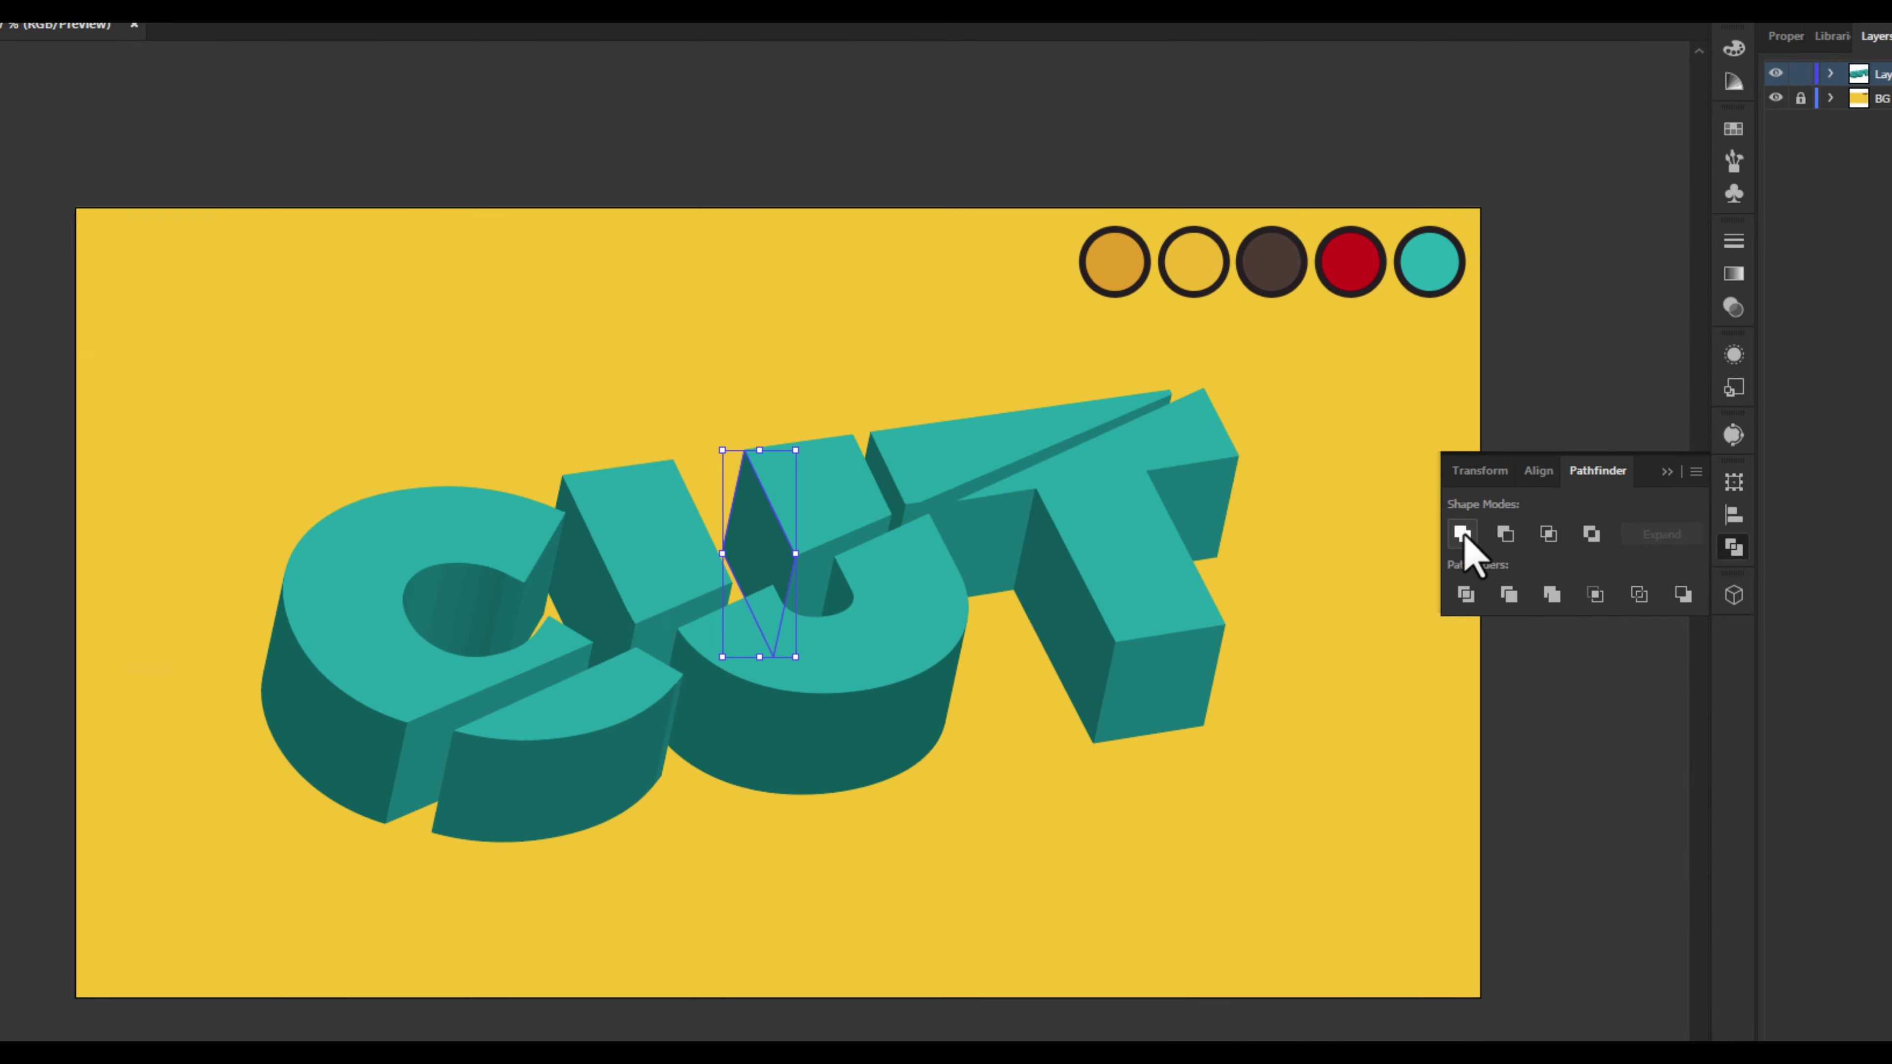
{"action": "left_click", "coordinate": [506, 632]}
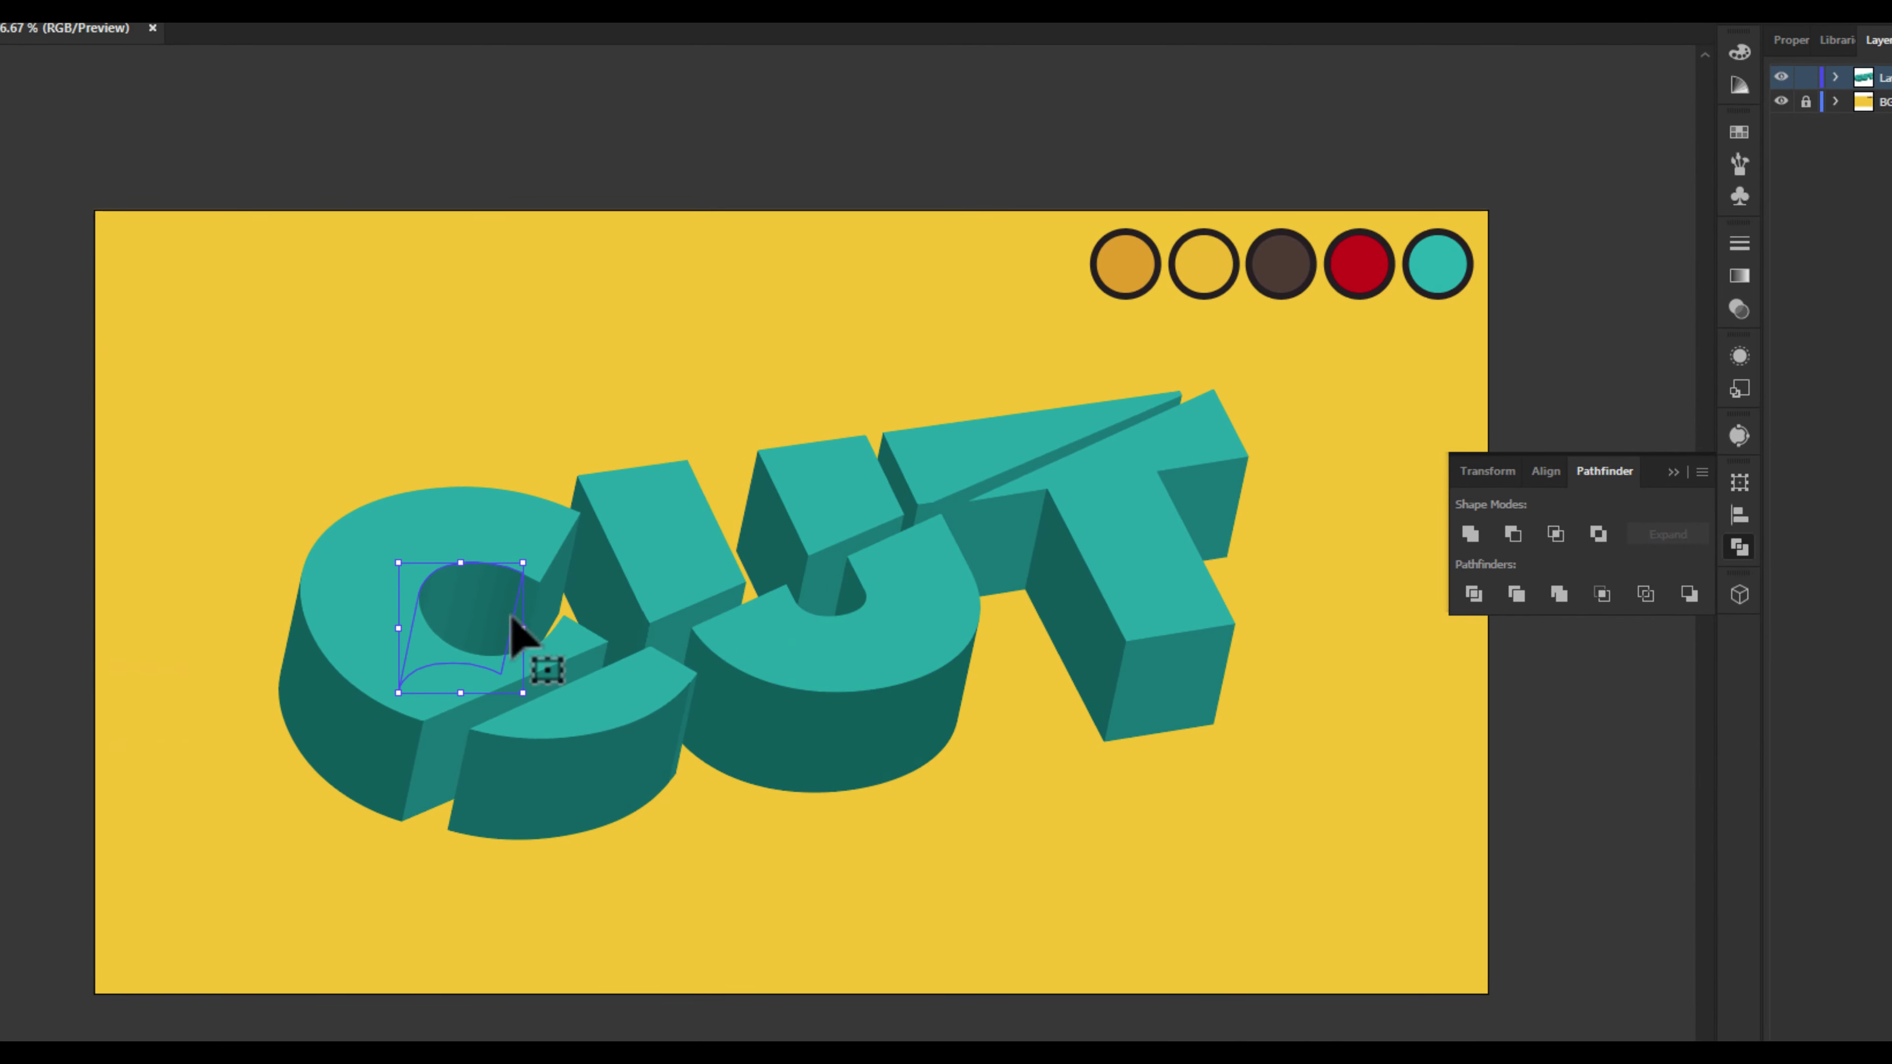
{"action": "scroll", "coordinate": [696, 562], "scroll_direction": "up", "scroll_amount": 3}
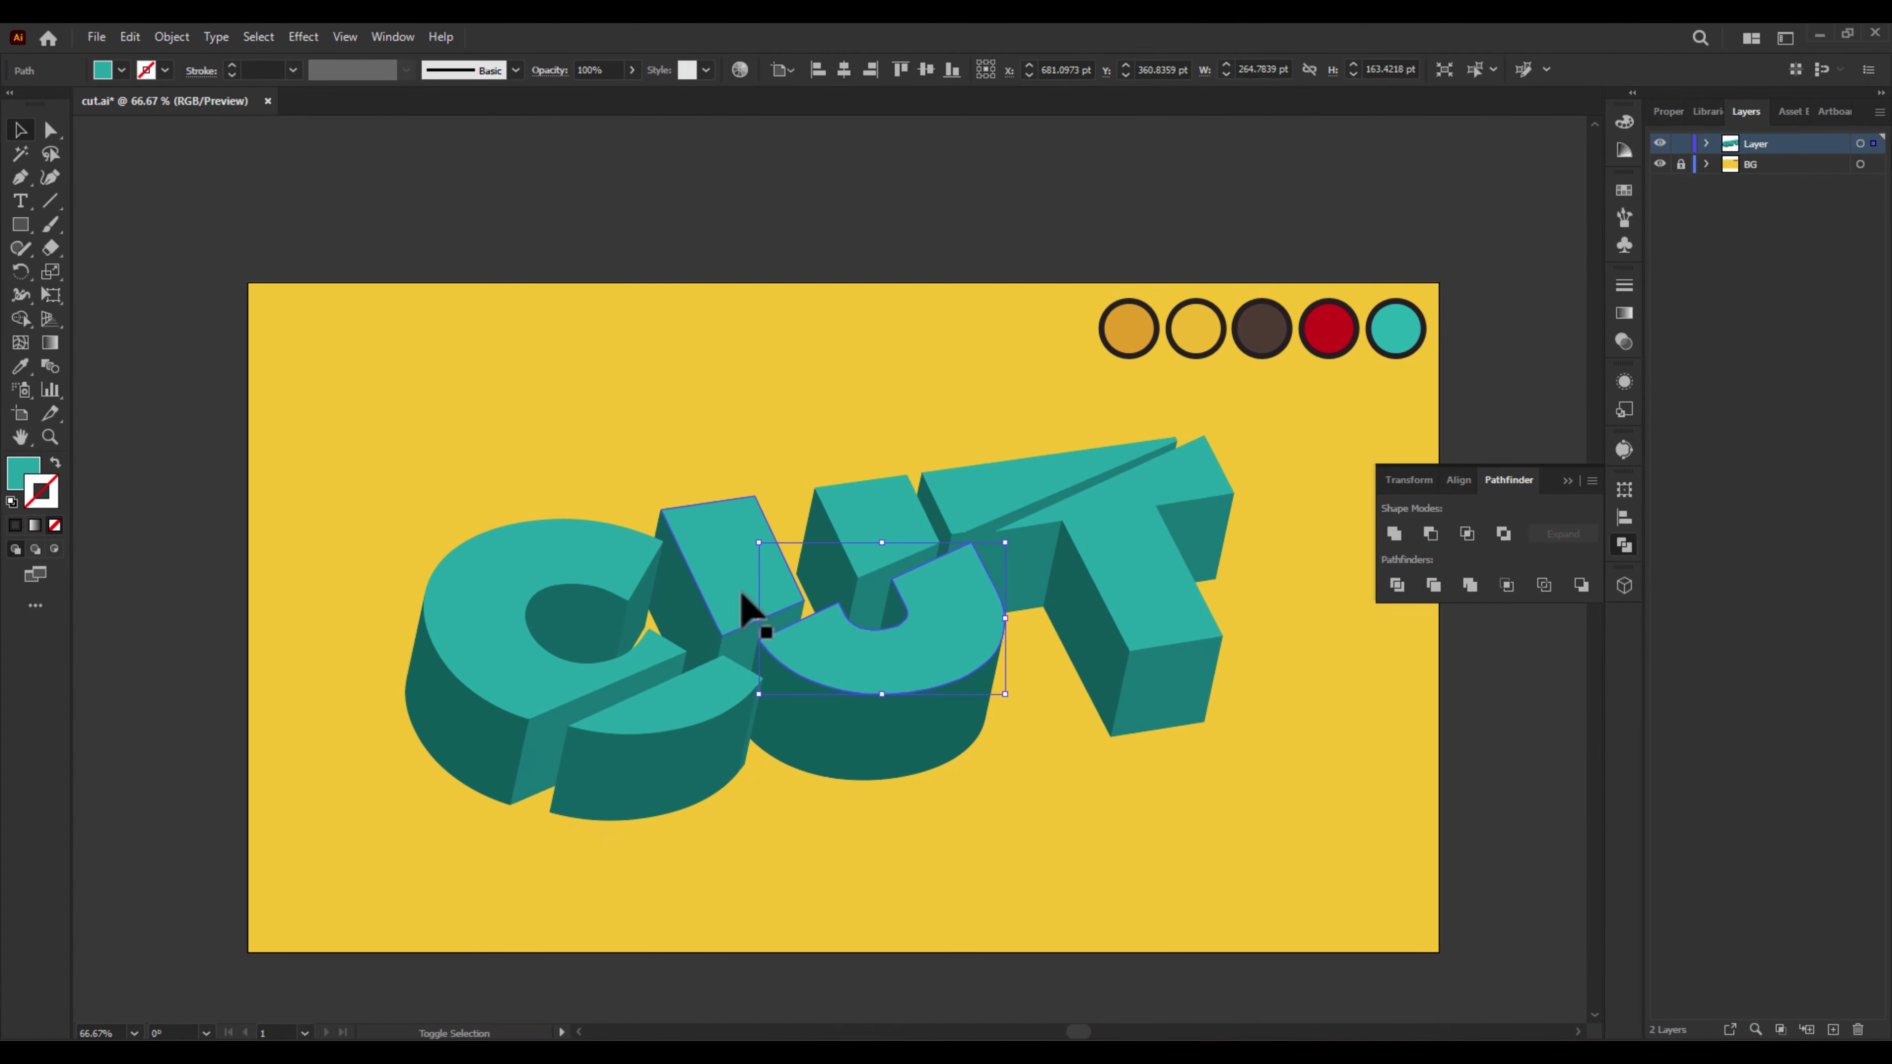
{"action": "left_click", "coordinate": [899, 542]}
- Give the teal top faces the dark outline sampled from the circle
{"action": "key", "text": "i"}
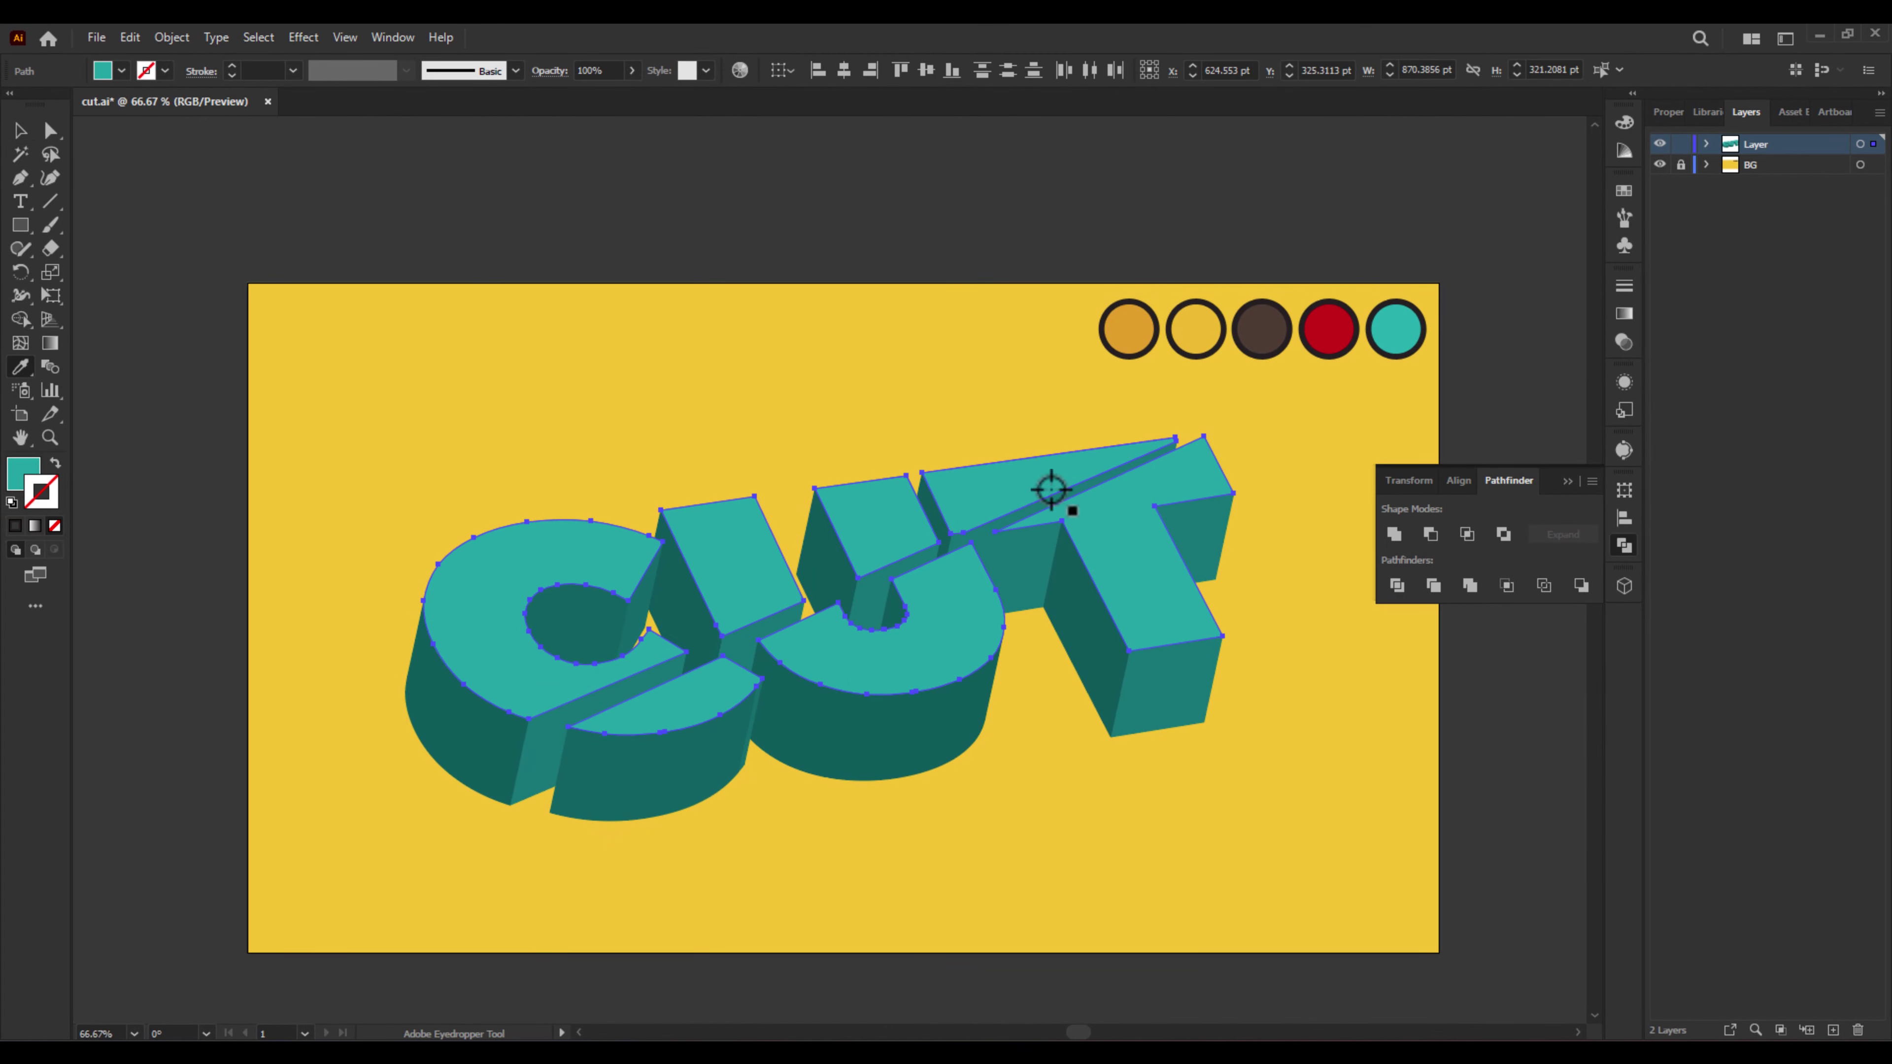
{"action": "left_click", "coordinate": [1396, 328]}
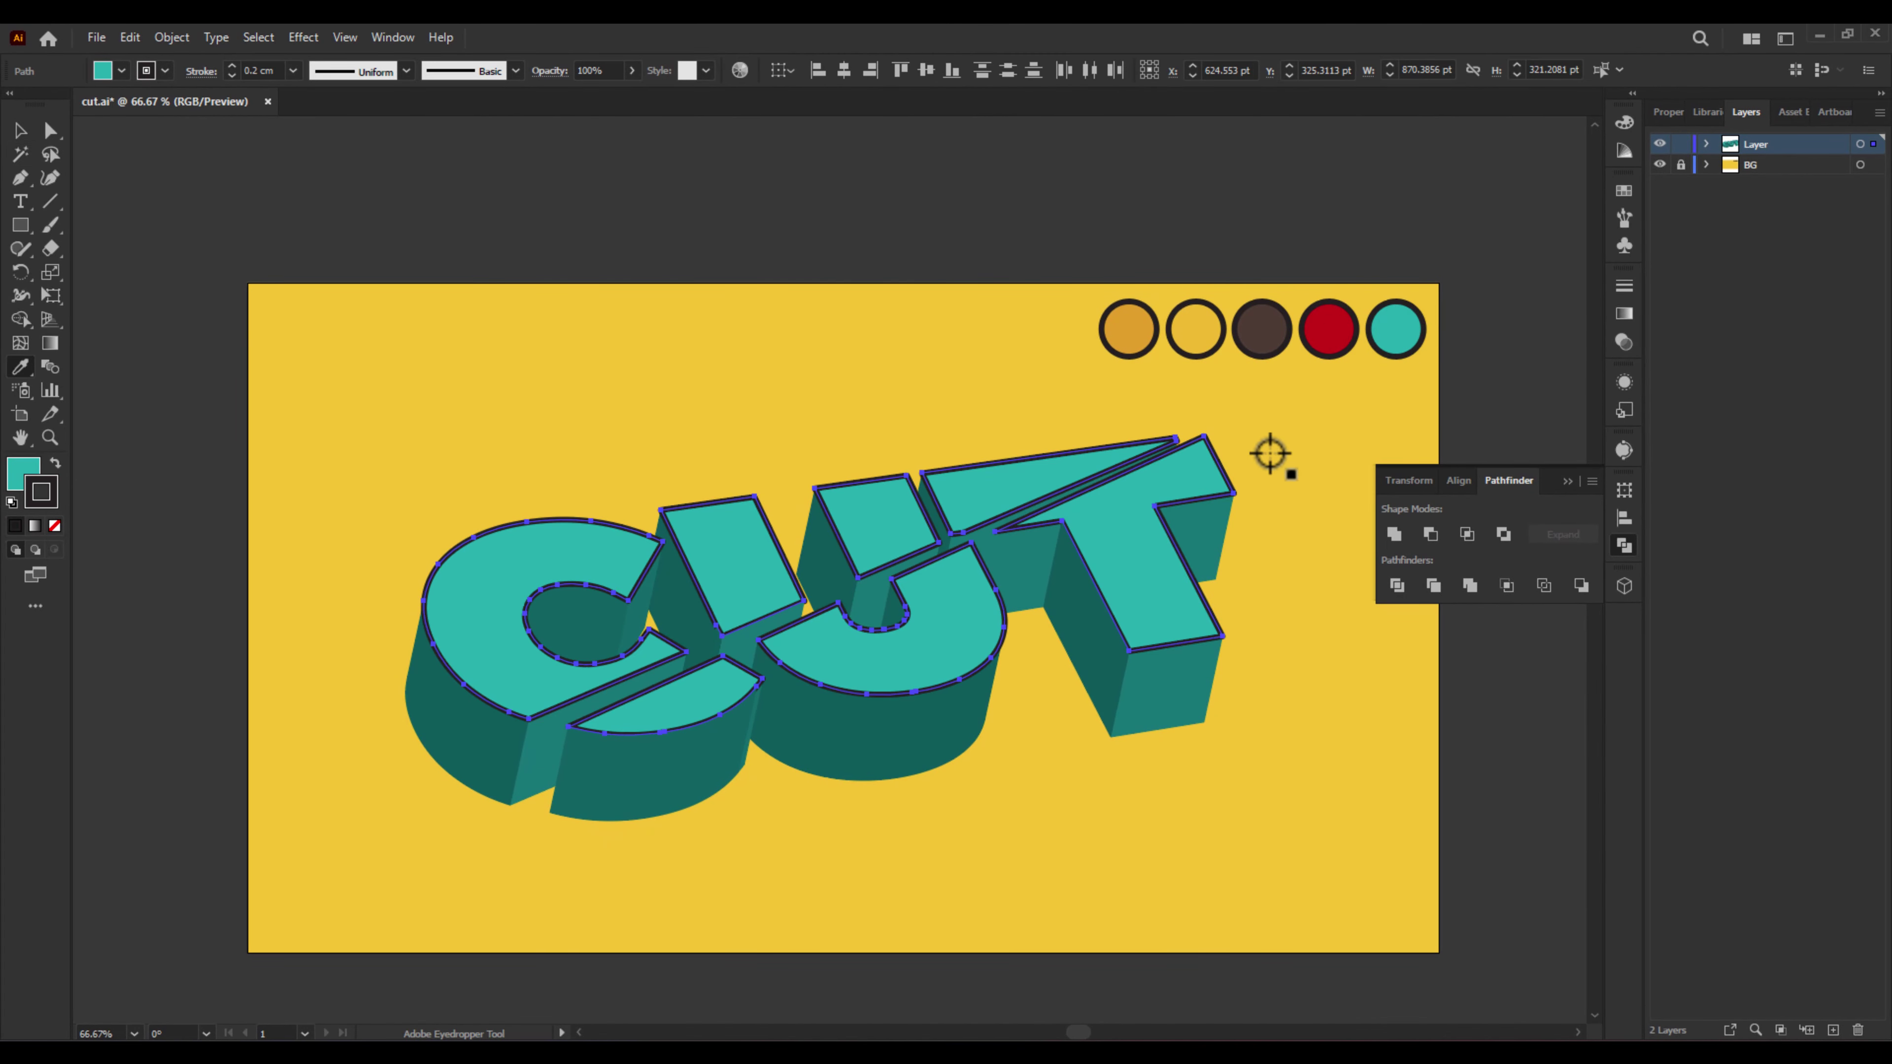
{"action": "key", "text": "v"}
- Colour the left side faces of C, U and T brown
{"action": "left_click", "coordinate": [692, 780]}
{"action": "key", "text": "v"}
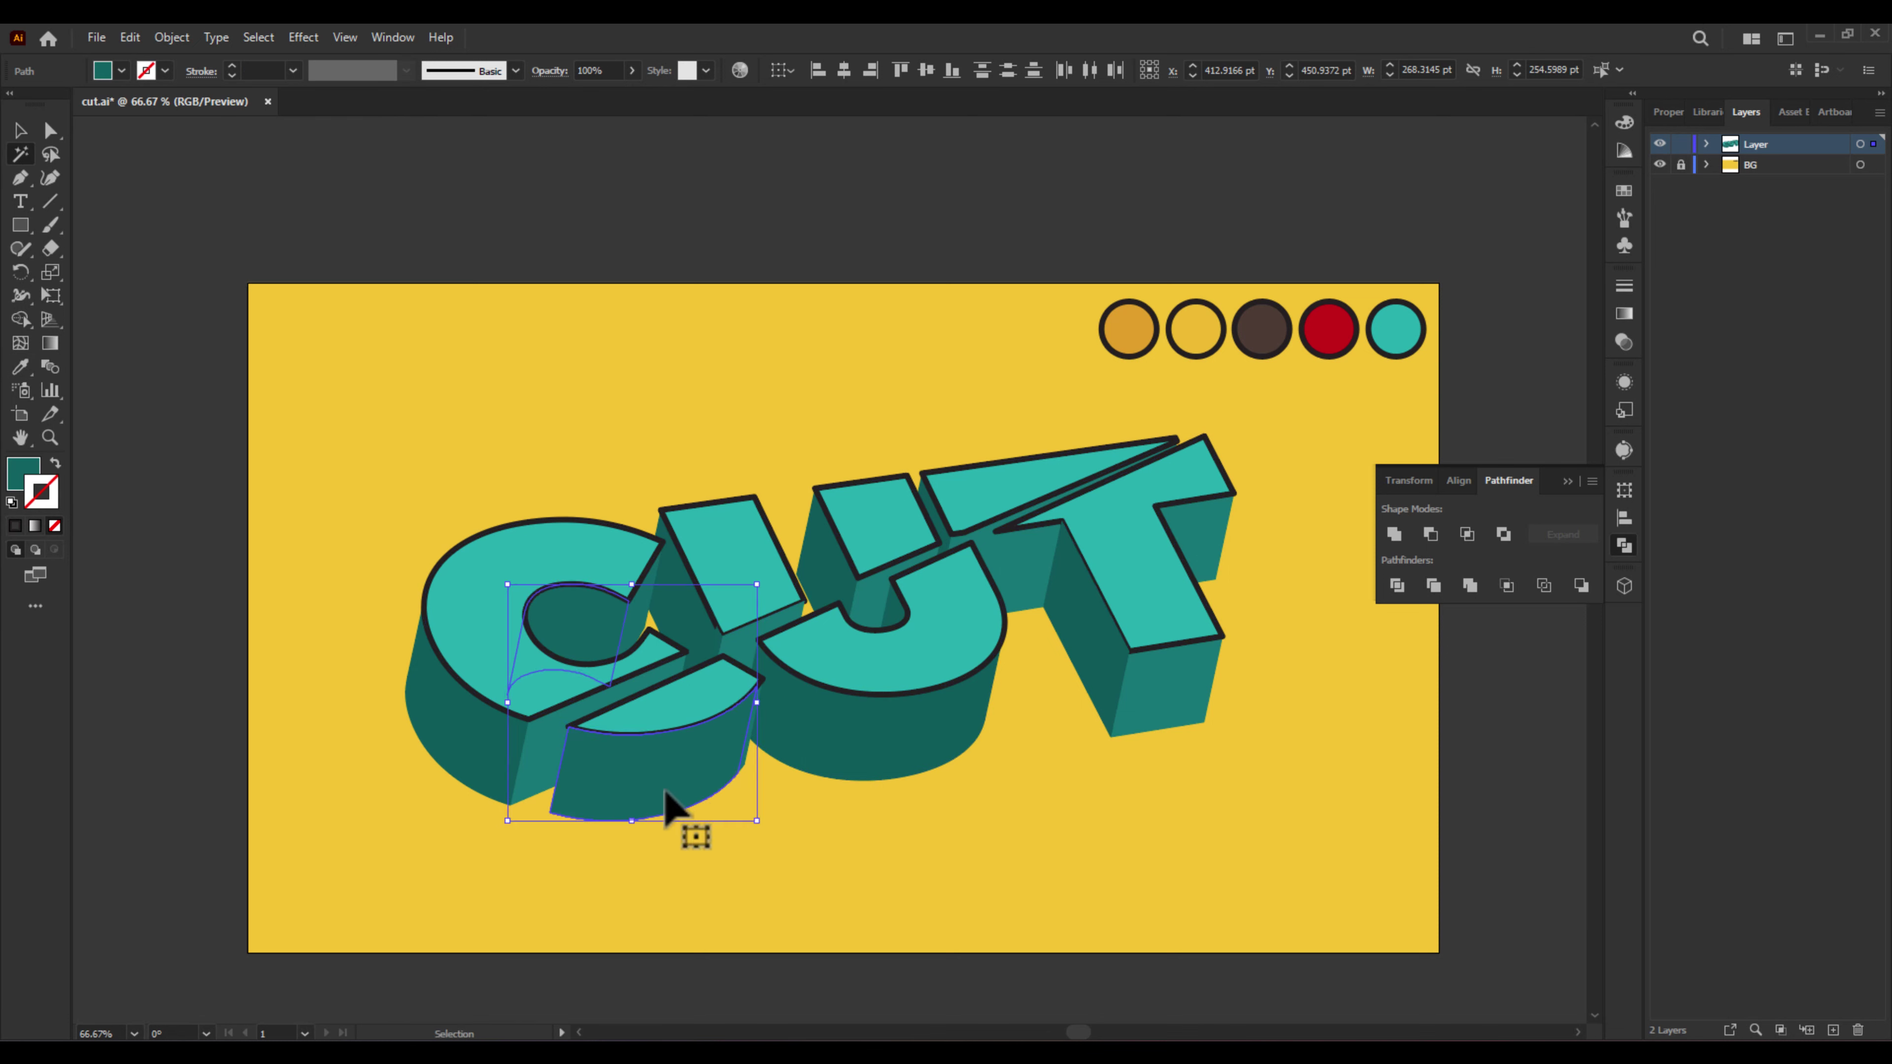
{"action": "left_click", "coordinate": [473, 779]}
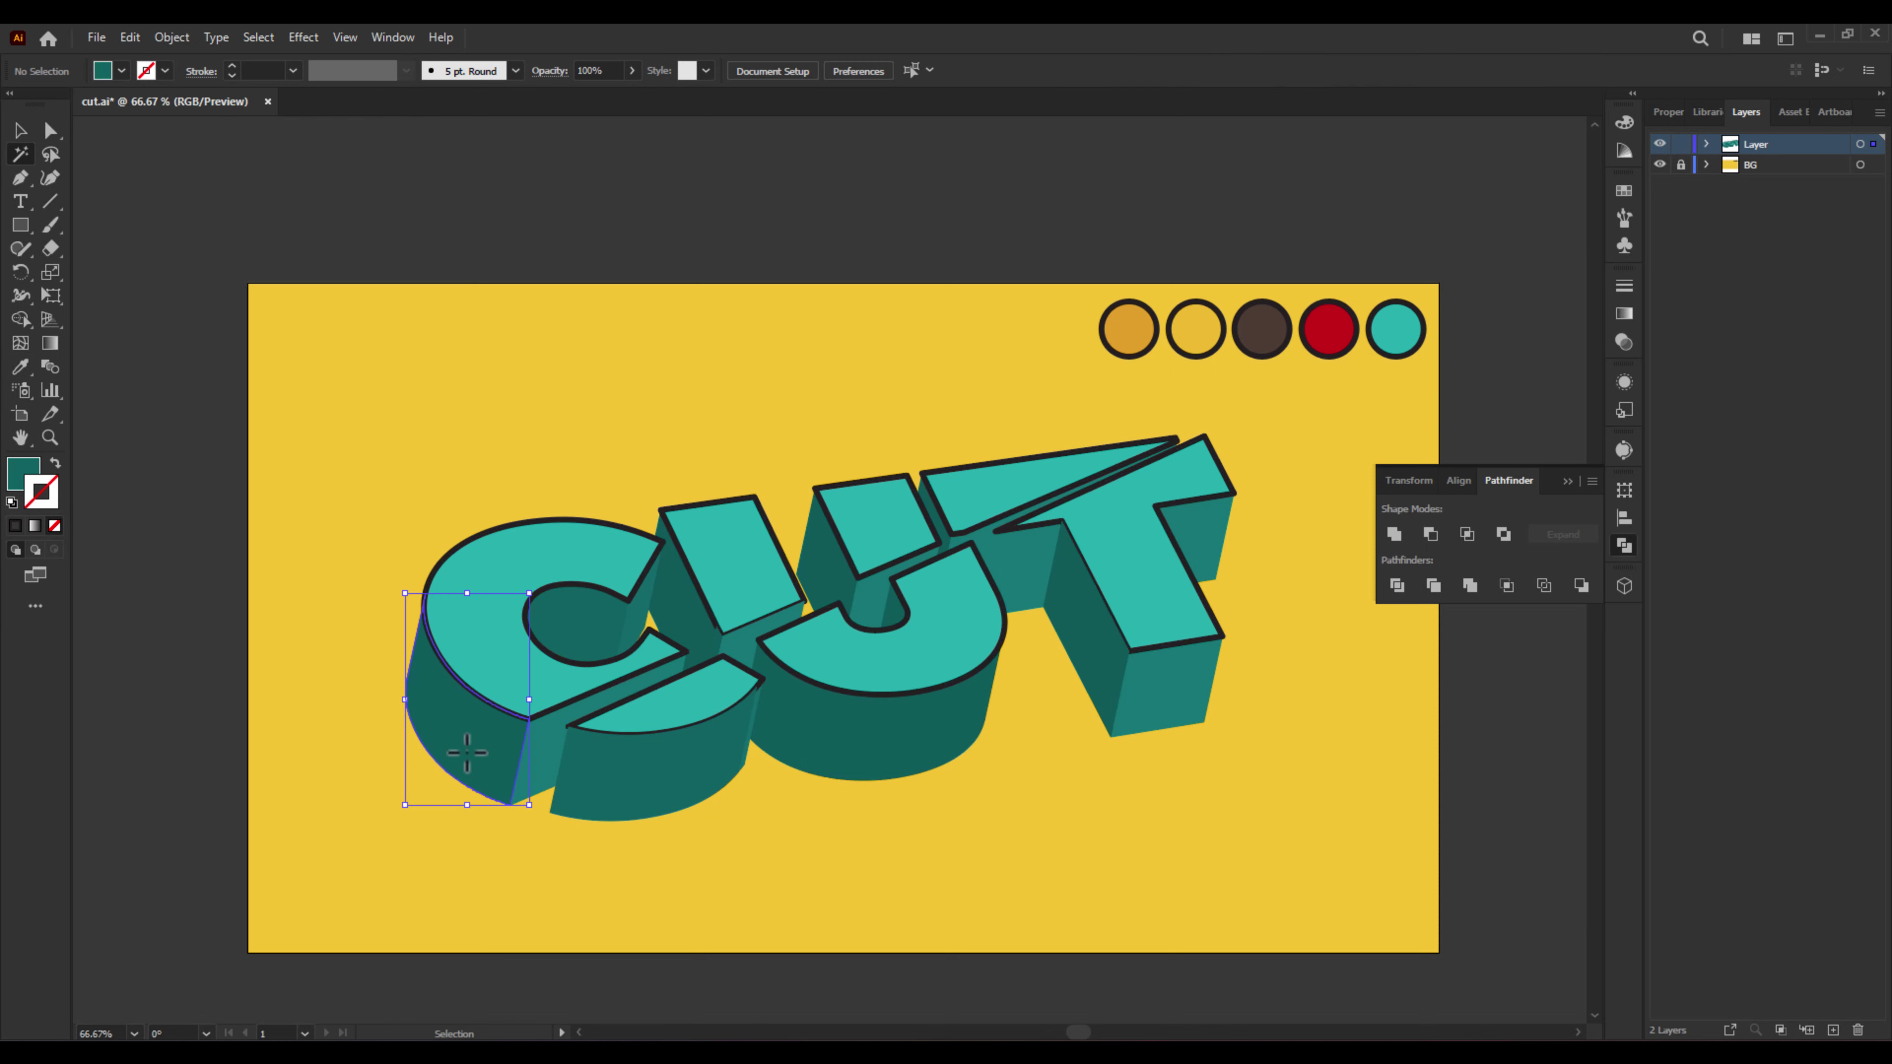
{"action": "left_click", "coordinate": [691, 617], "text": "shift"}
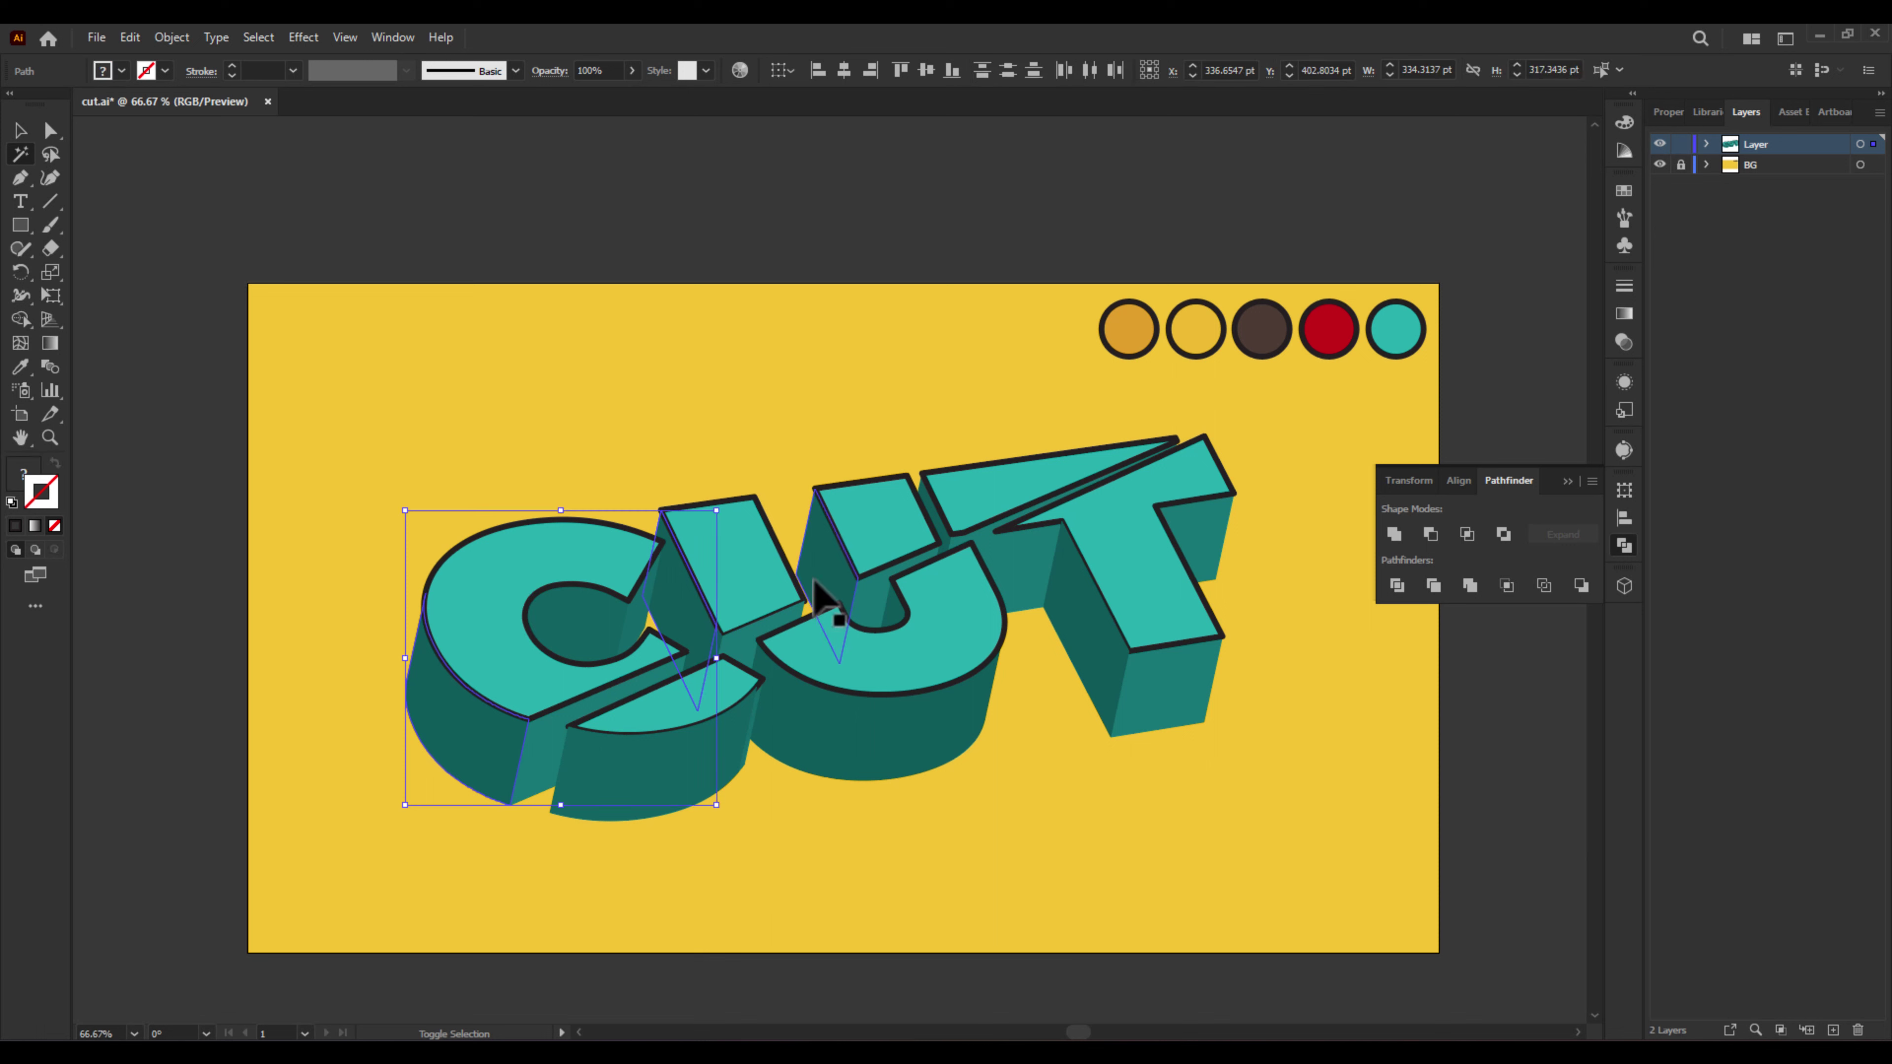
{"action": "left_click", "coordinate": [943, 533], "text": "shift"}
{"action": "left_click", "coordinate": [1068, 591], "text": "shift"}
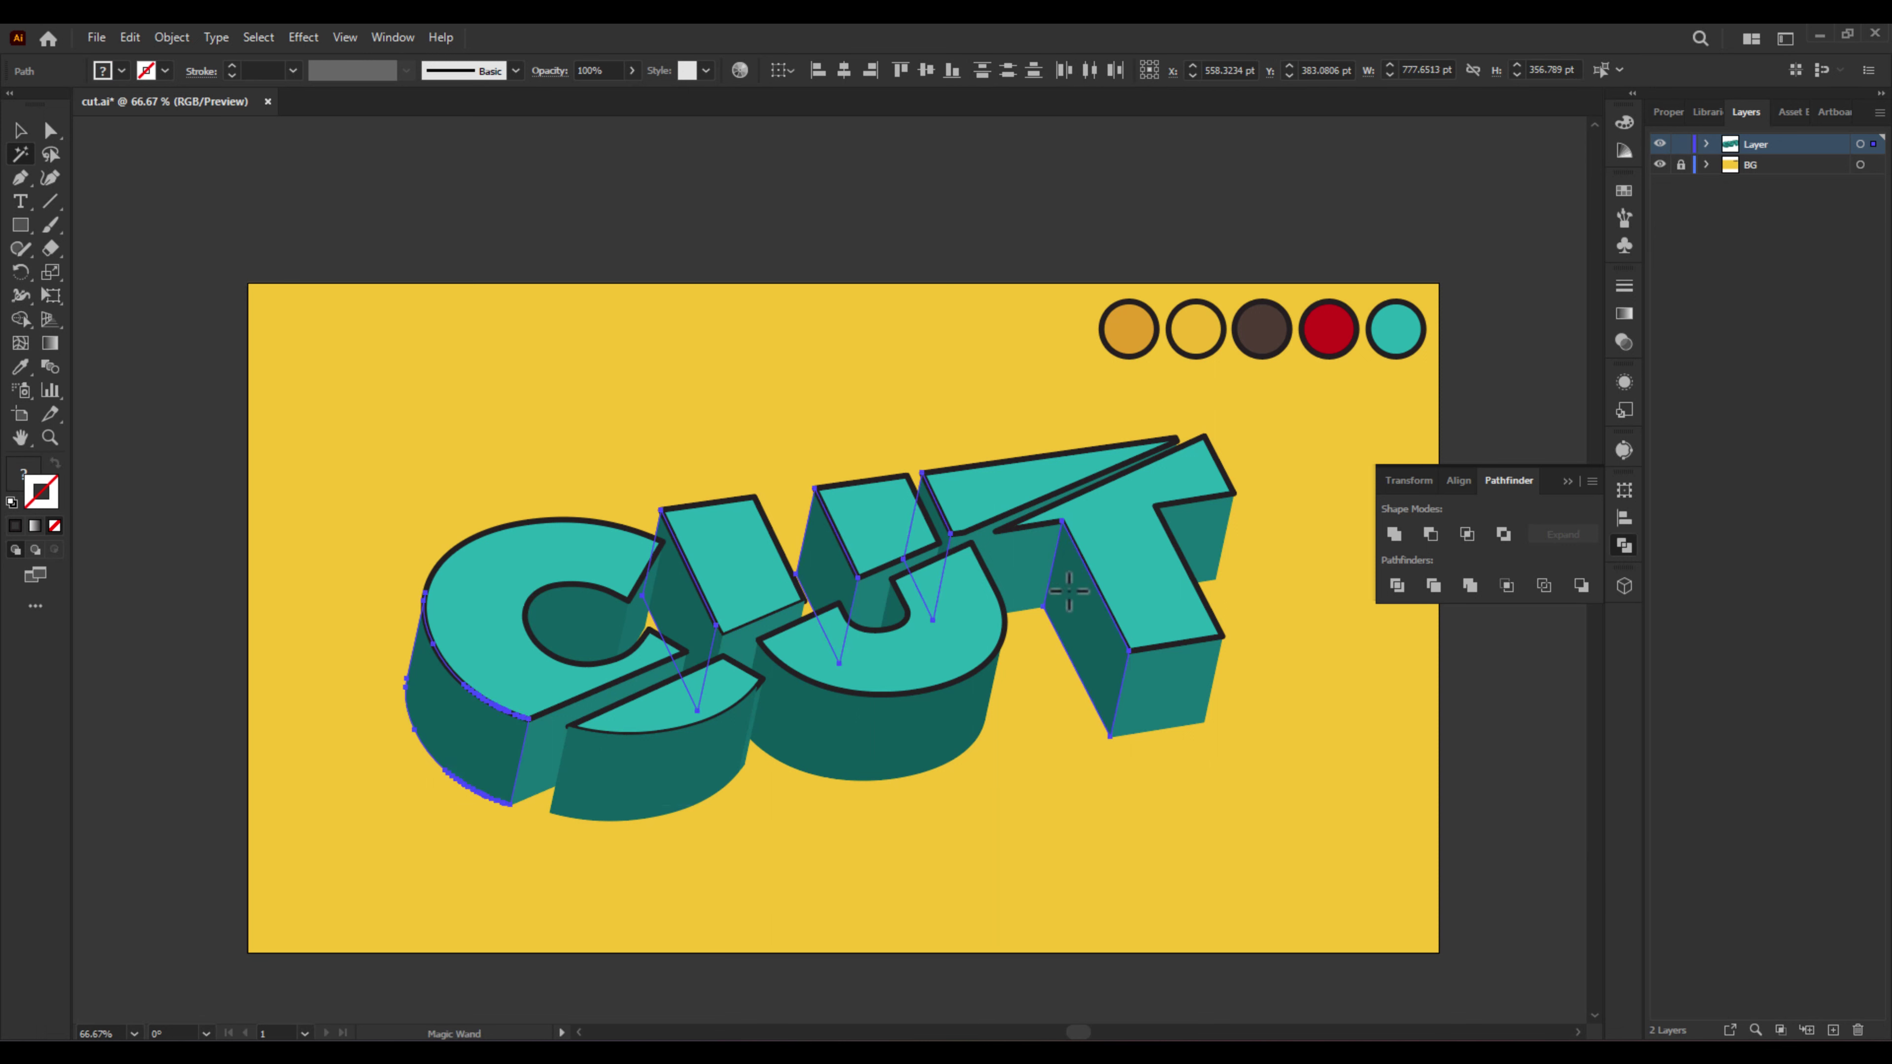
{"action": "left_click", "coordinate": [1272, 334]}
- Recolour the lower side faces and leftover dark-teal pieces red
{"action": "left_click", "coordinate": [547, 719], "text": "ctrl"}
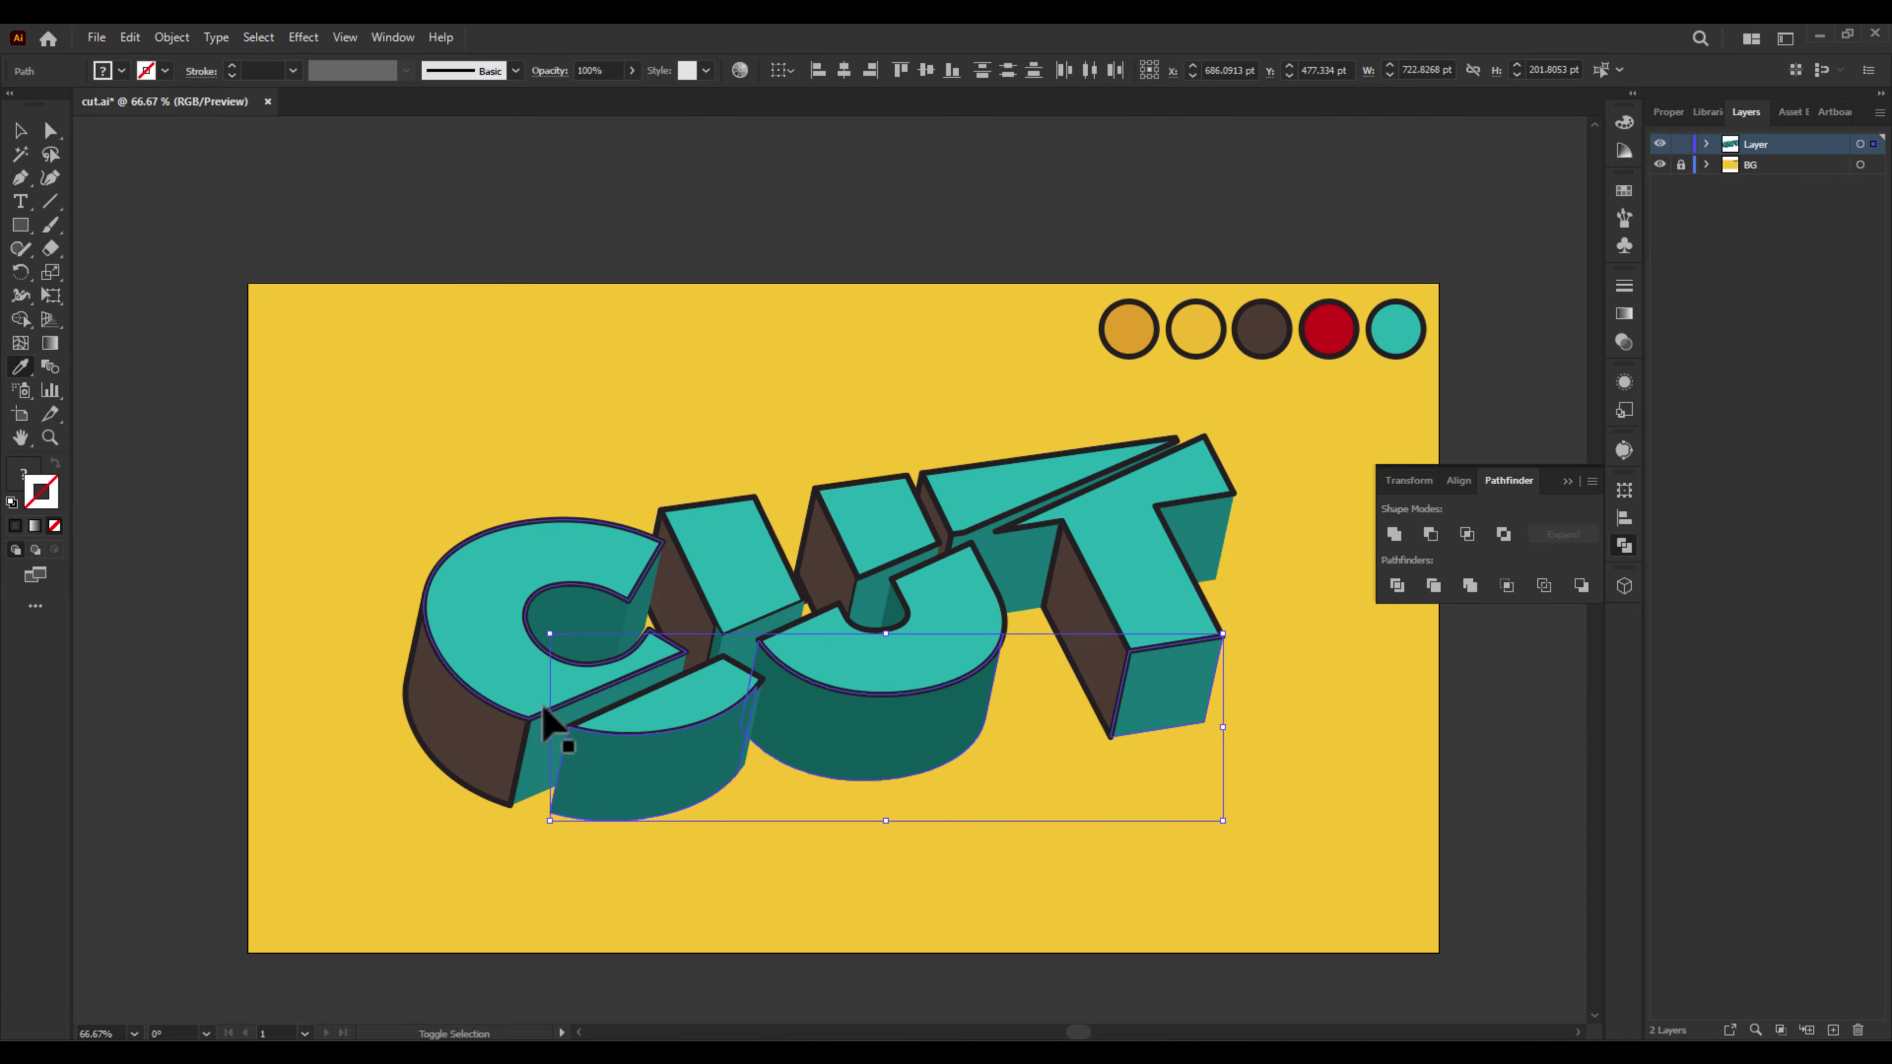
{"action": "scroll", "coordinate": [1073, 570], "scroll_direction": "up", "scroll_amount": 5}
{"action": "scroll", "coordinate": [1026, 540], "scroll_direction": "up", "scroll_amount": 3}
{"action": "scroll", "coordinate": [827, 583], "scroll_direction": "down", "scroll_amount": 6}
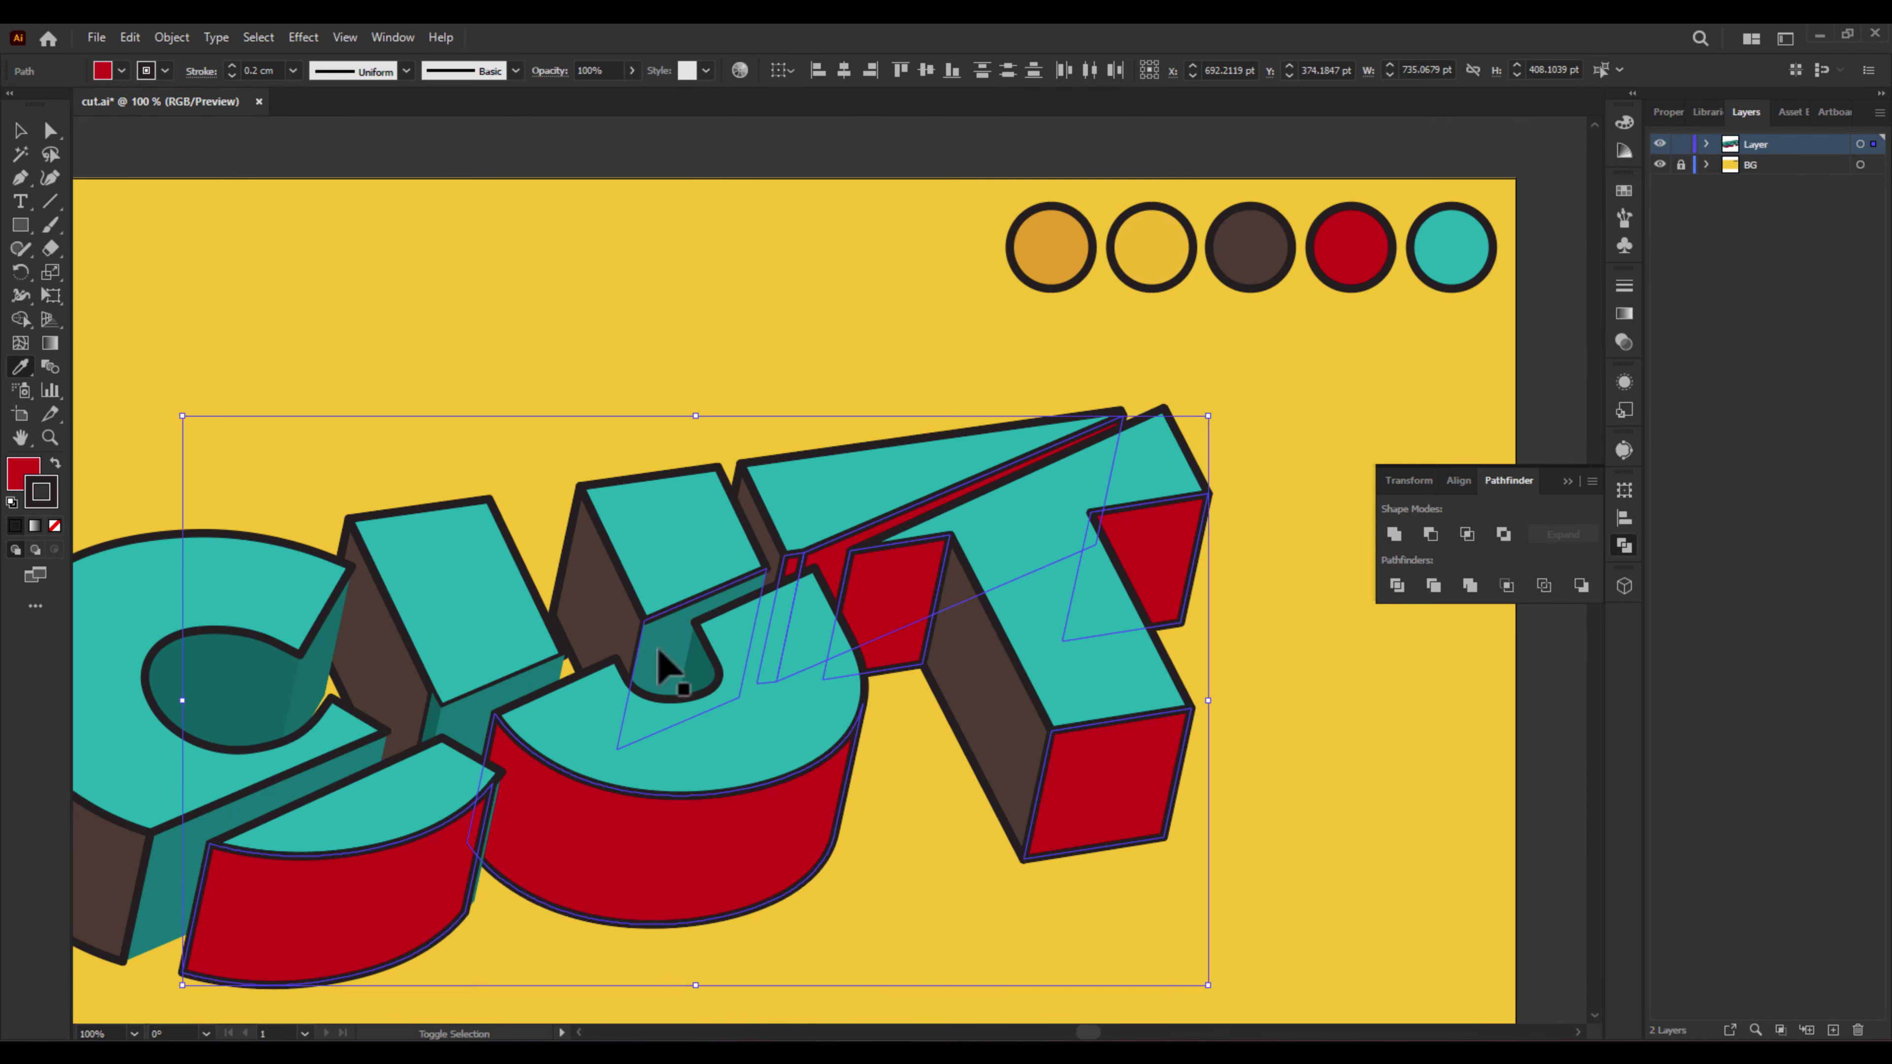
{"action": "scroll", "coordinate": [663, 656], "scroll_direction": "up", "scroll_amount": 5}
{"action": "left_click", "coordinate": [451, 716], "text": "ctrl"}
{"action": "scroll", "coordinate": [604, 485], "scroll_direction": "down", "scroll_amount": 3}
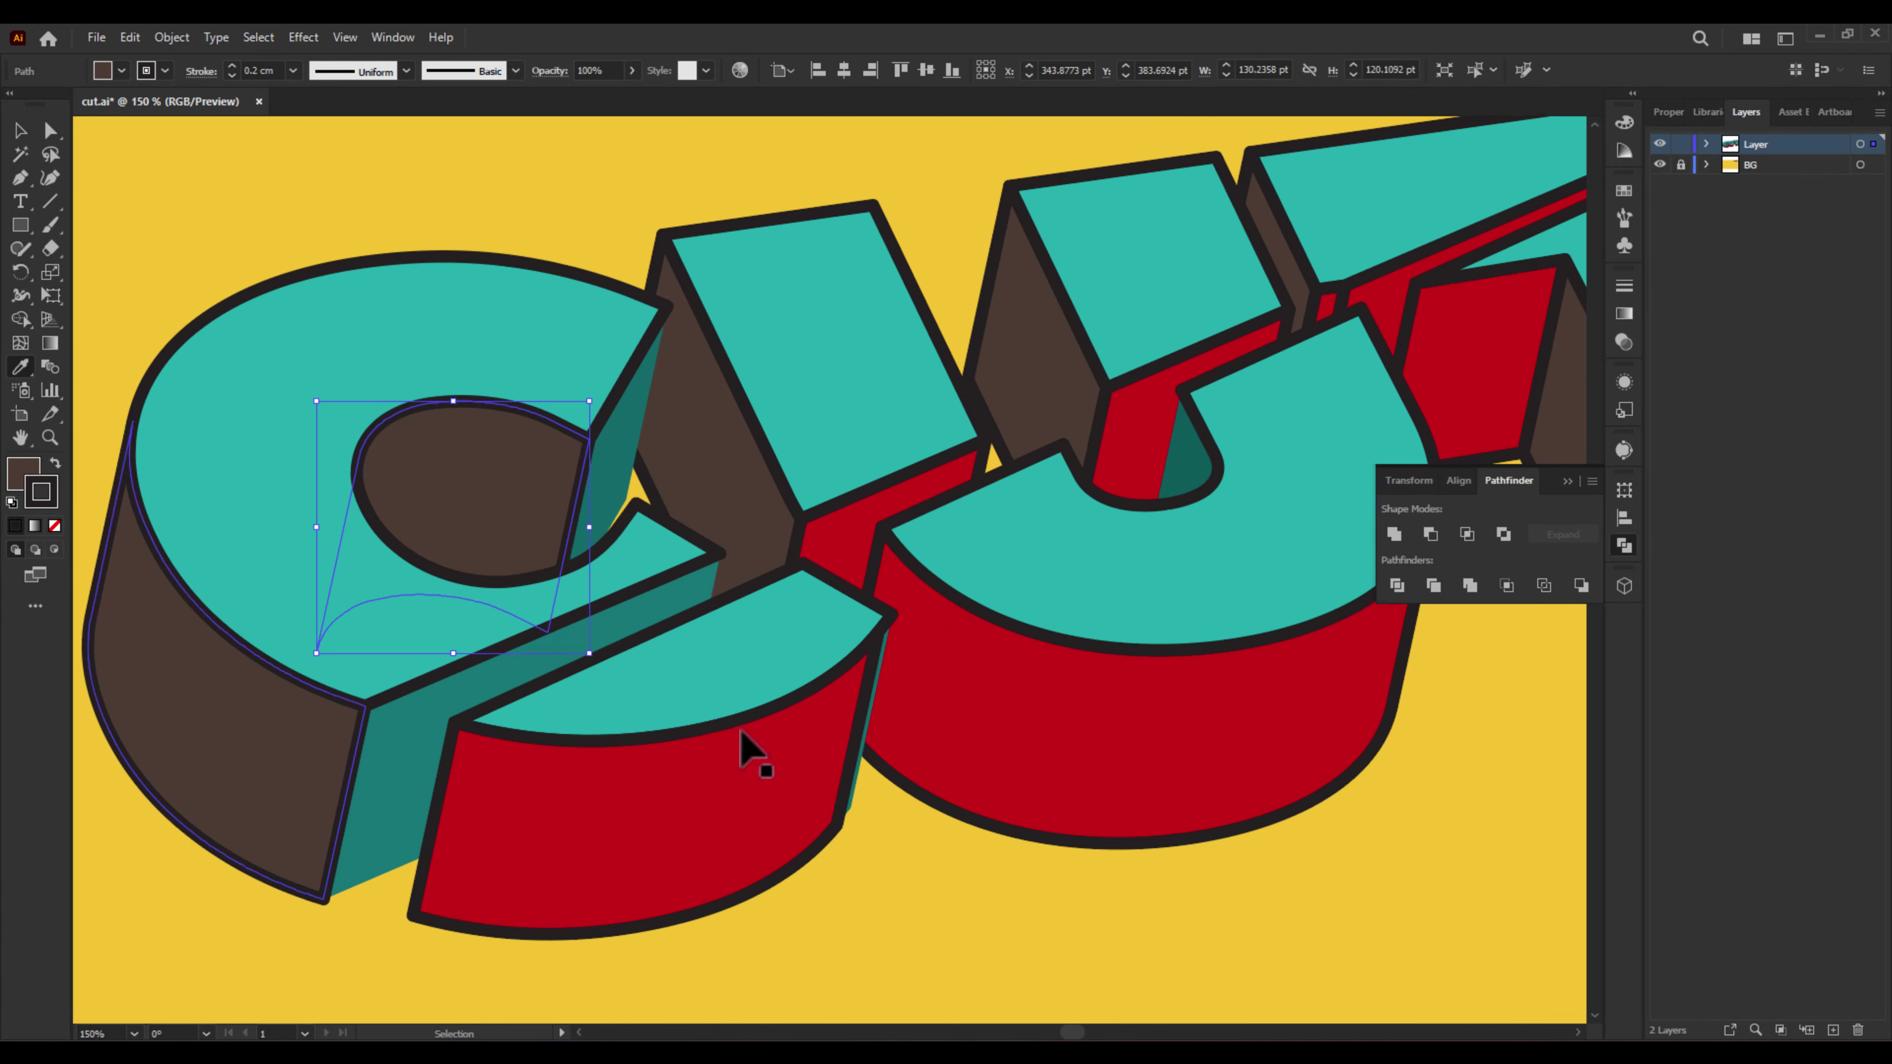
{"action": "scroll", "coordinate": [739, 747], "scroll_direction": "down", "scroll_amount": 5}
{"action": "scroll", "coordinate": [646, 845], "scroll_direction": "up", "scroll_amount": 8}
{"action": "left_click", "coordinate": [646, 819], "text": "ctrl+shift"}
{"action": "scroll", "coordinate": [845, 739], "scroll_direction": "down", "scroll_amount": 4}
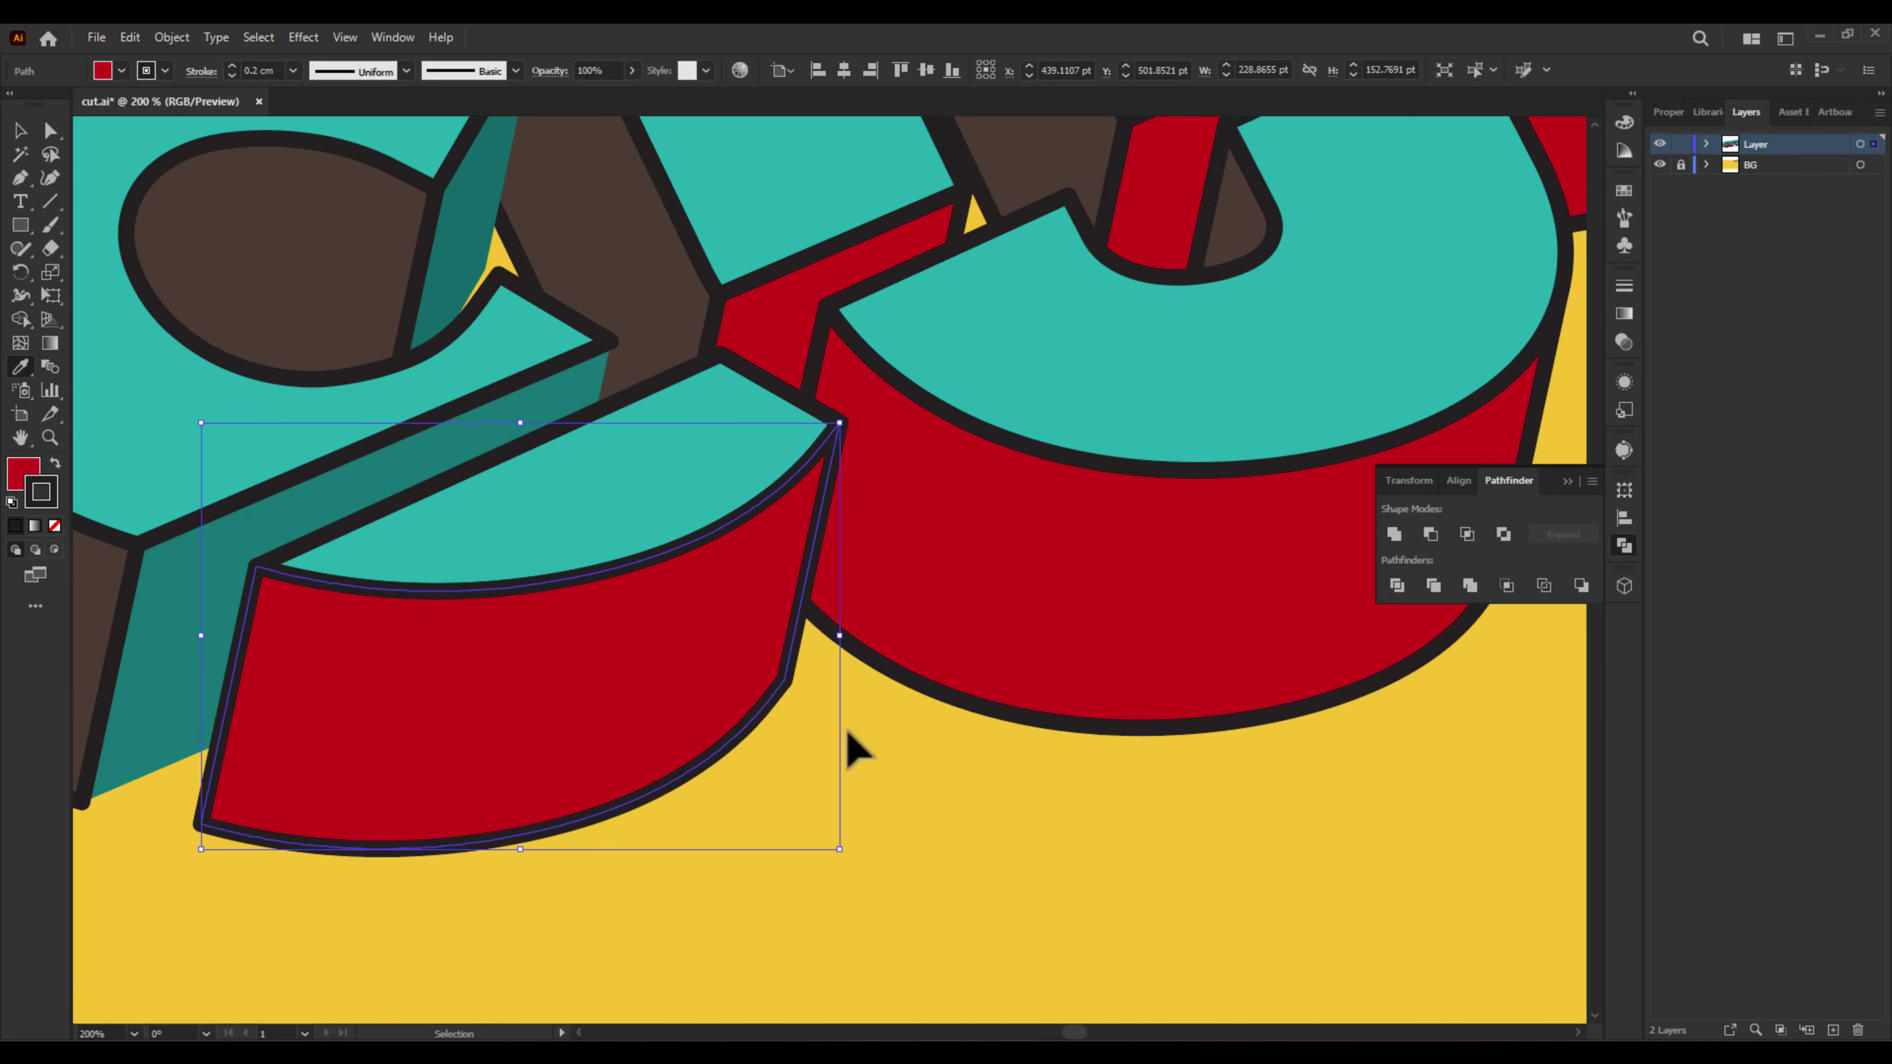
{"action": "scroll", "coordinate": [661, 307], "scroll_direction": "up", "scroll_amount": 2}
{"action": "left_click", "coordinate": [661, 308]}
{"action": "scroll", "coordinate": [661, 308], "scroll_direction": "down", "scroll_amount": 3}
{"action": "scroll", "coordinate": [819, 582], "scroll_direction": "up", "scroll_amount": 1}
{"action": "key", "text": "v"}
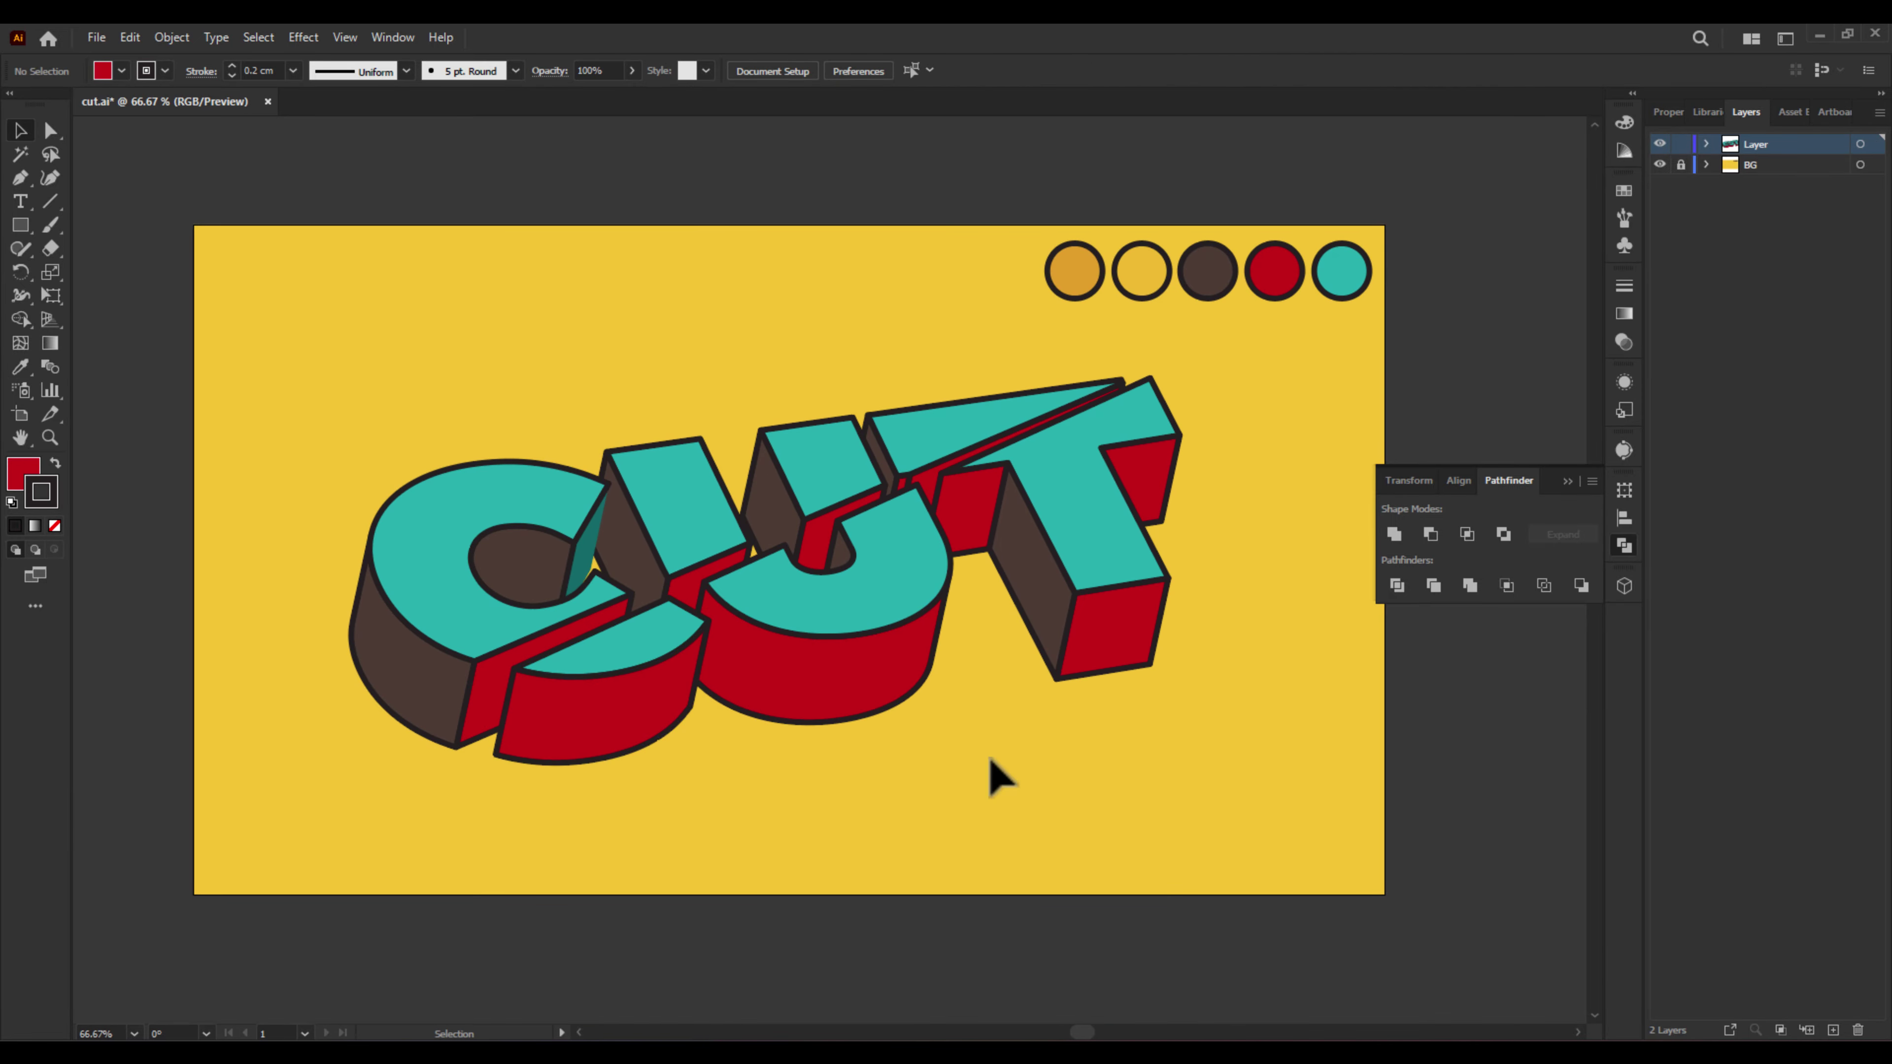
{"action": "left_click", "coordinate": [589, 557]}
{"action": "key", "text": "i"}
{"action": "left_click", "coordinate": [685, 594]}
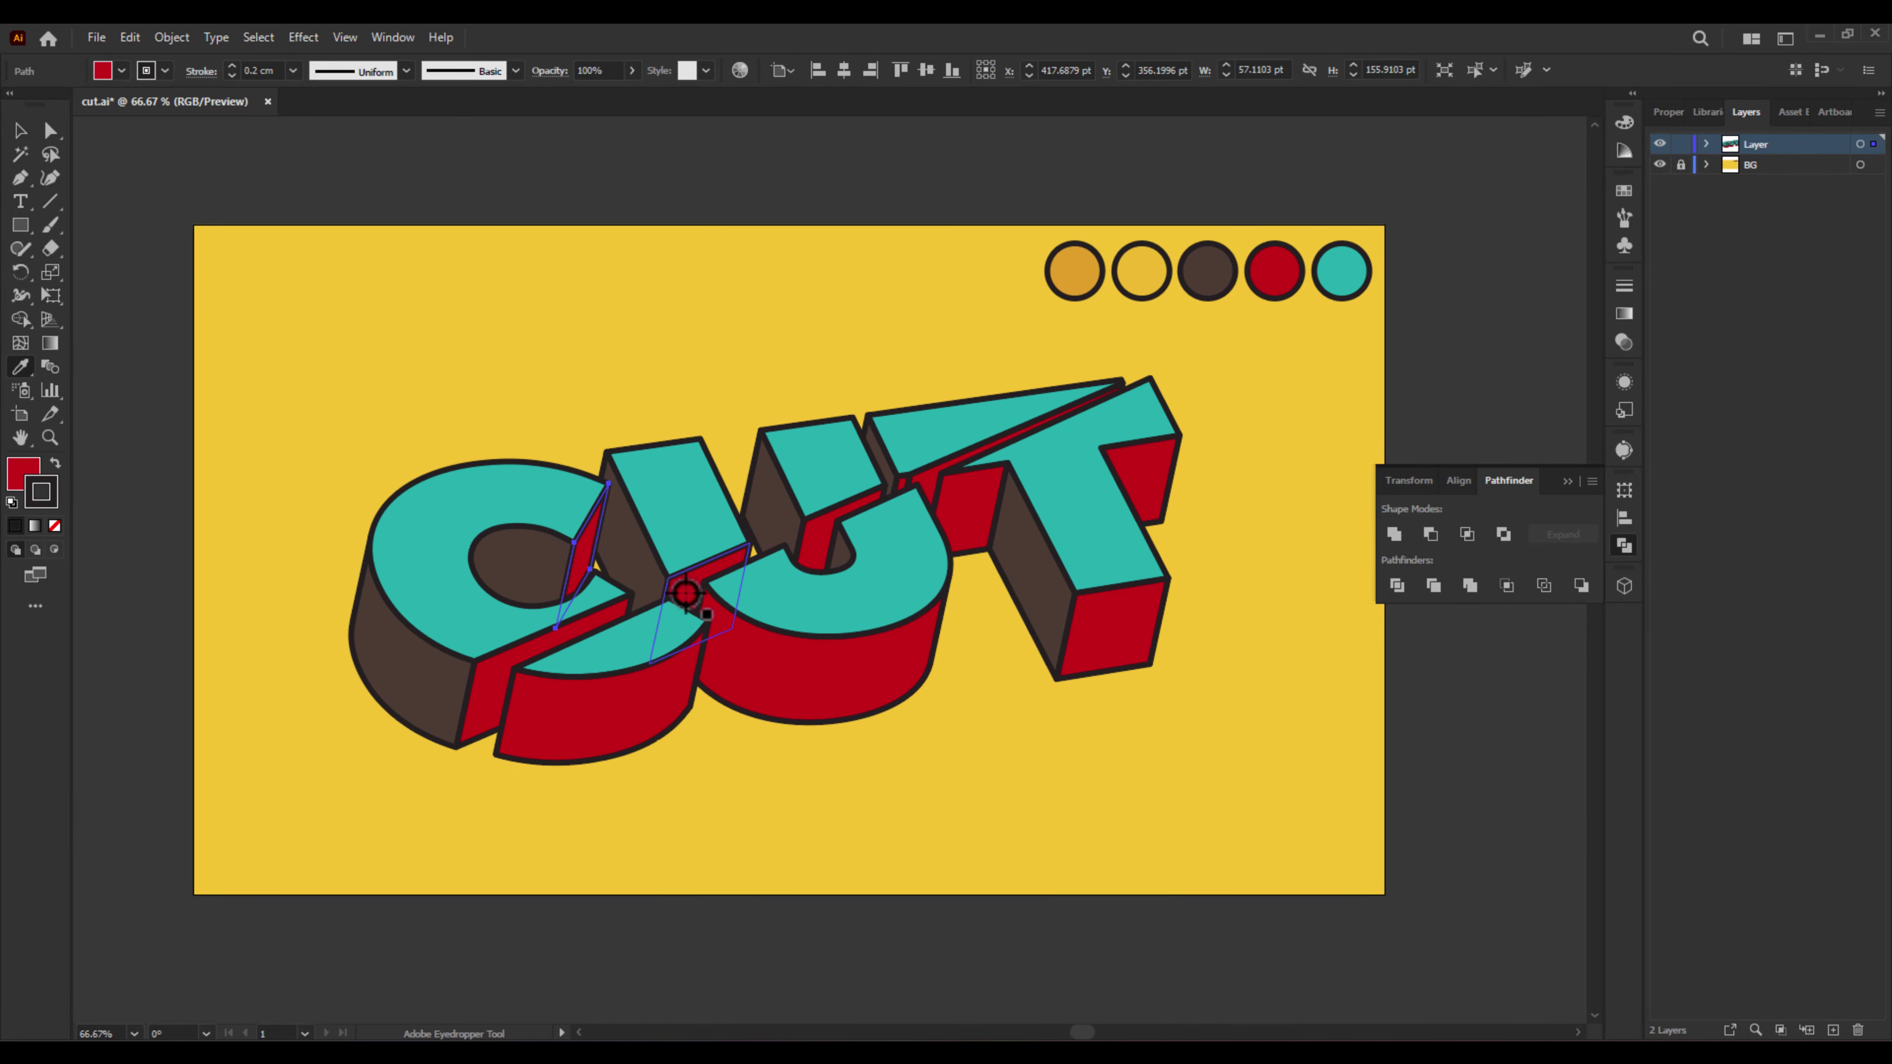
- Paste the lettering in place on a new layer and unite it into one silhouette
{"action": "key", "text": "v"}
{"action": "key", "text": "ctrl+a"}
{"action": "key", "text": "ctrl+x"}
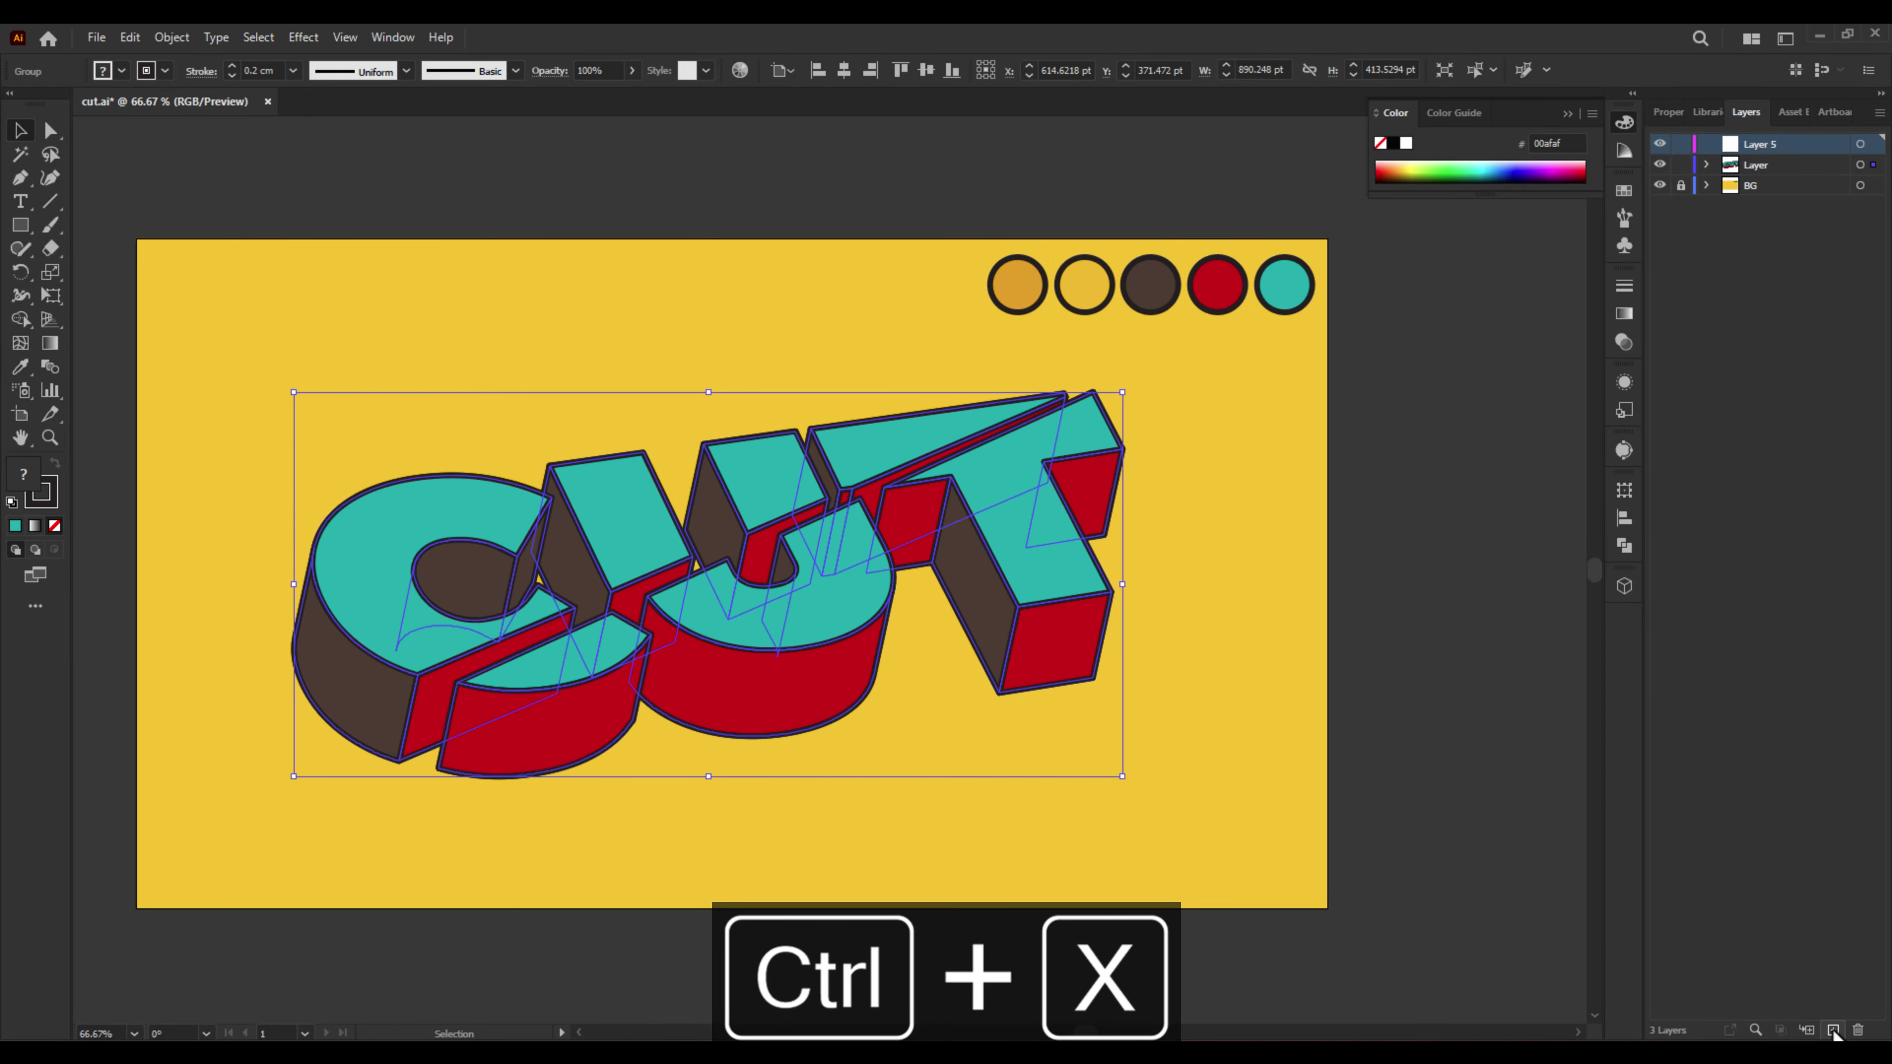
{"action": "key", "text": "ctrl+shift+v"}
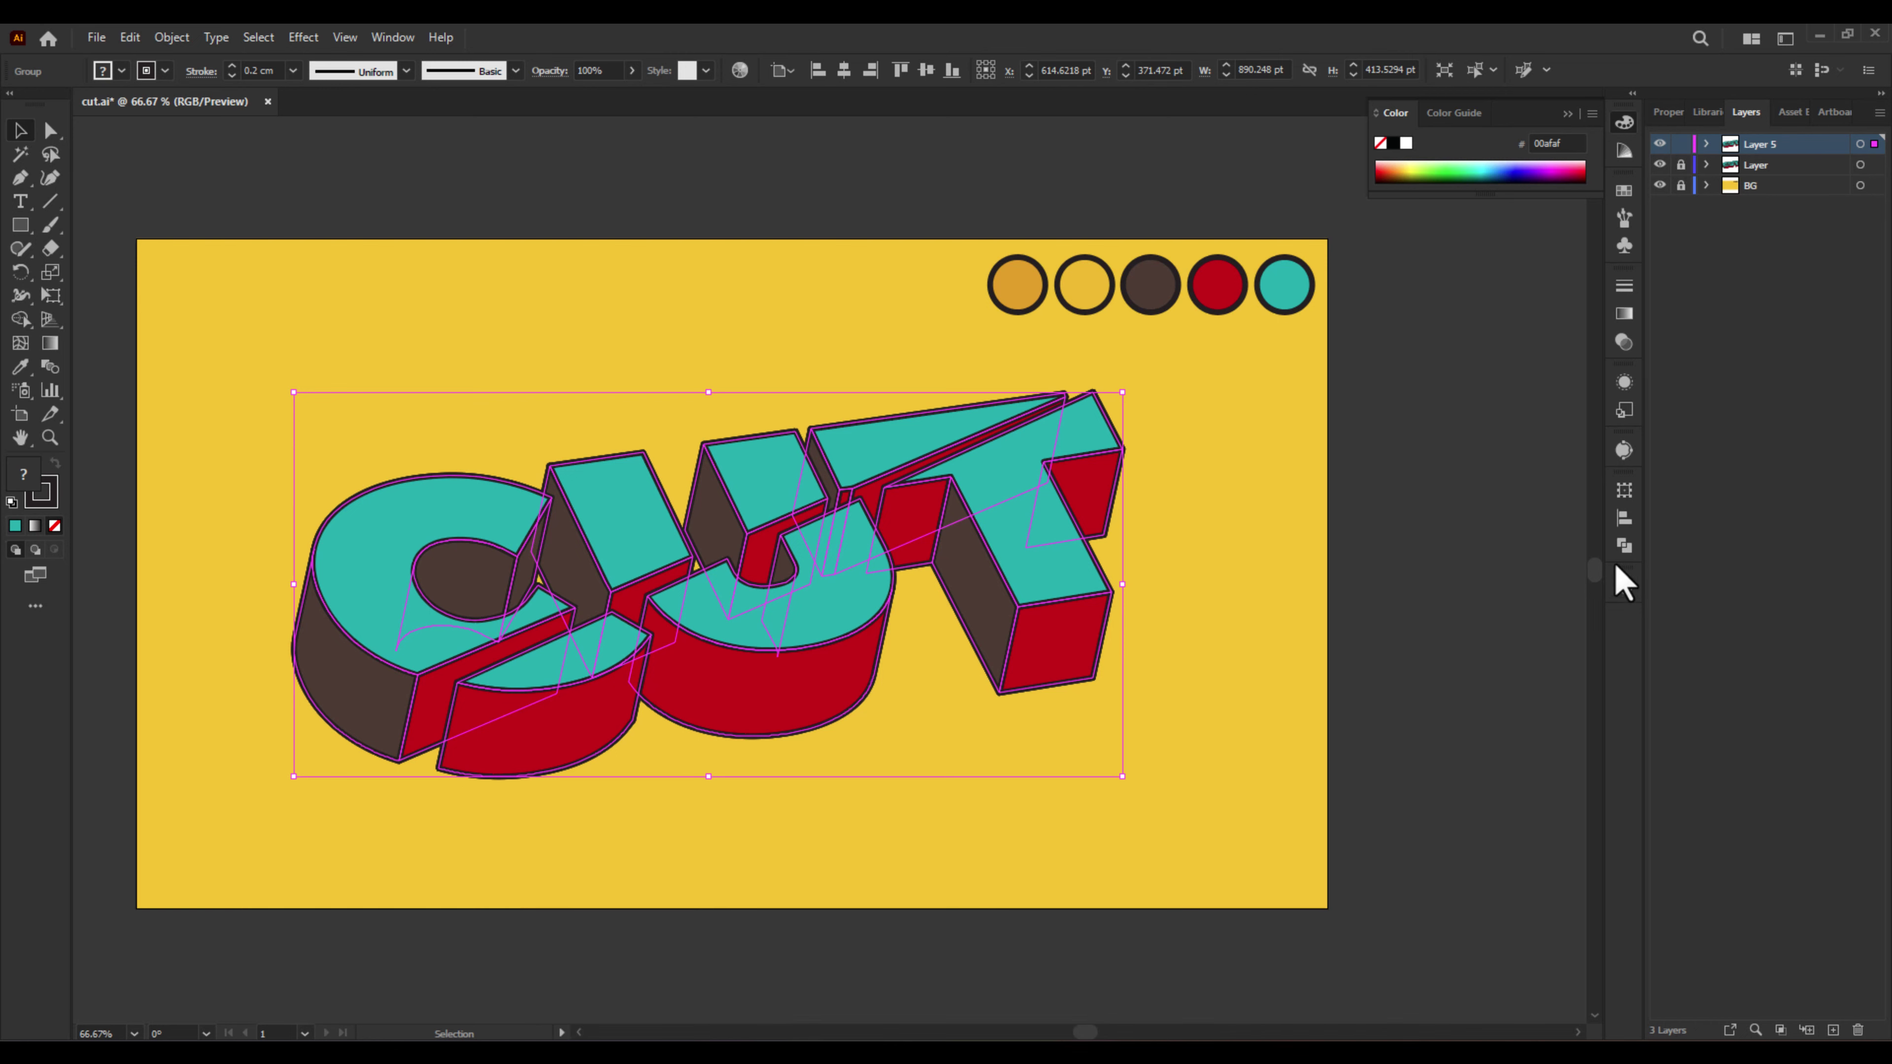
{"action": "left_click", "coordinate": [1624, 547]}
{"action": "left_click", "coordinate": [1393, 534]}
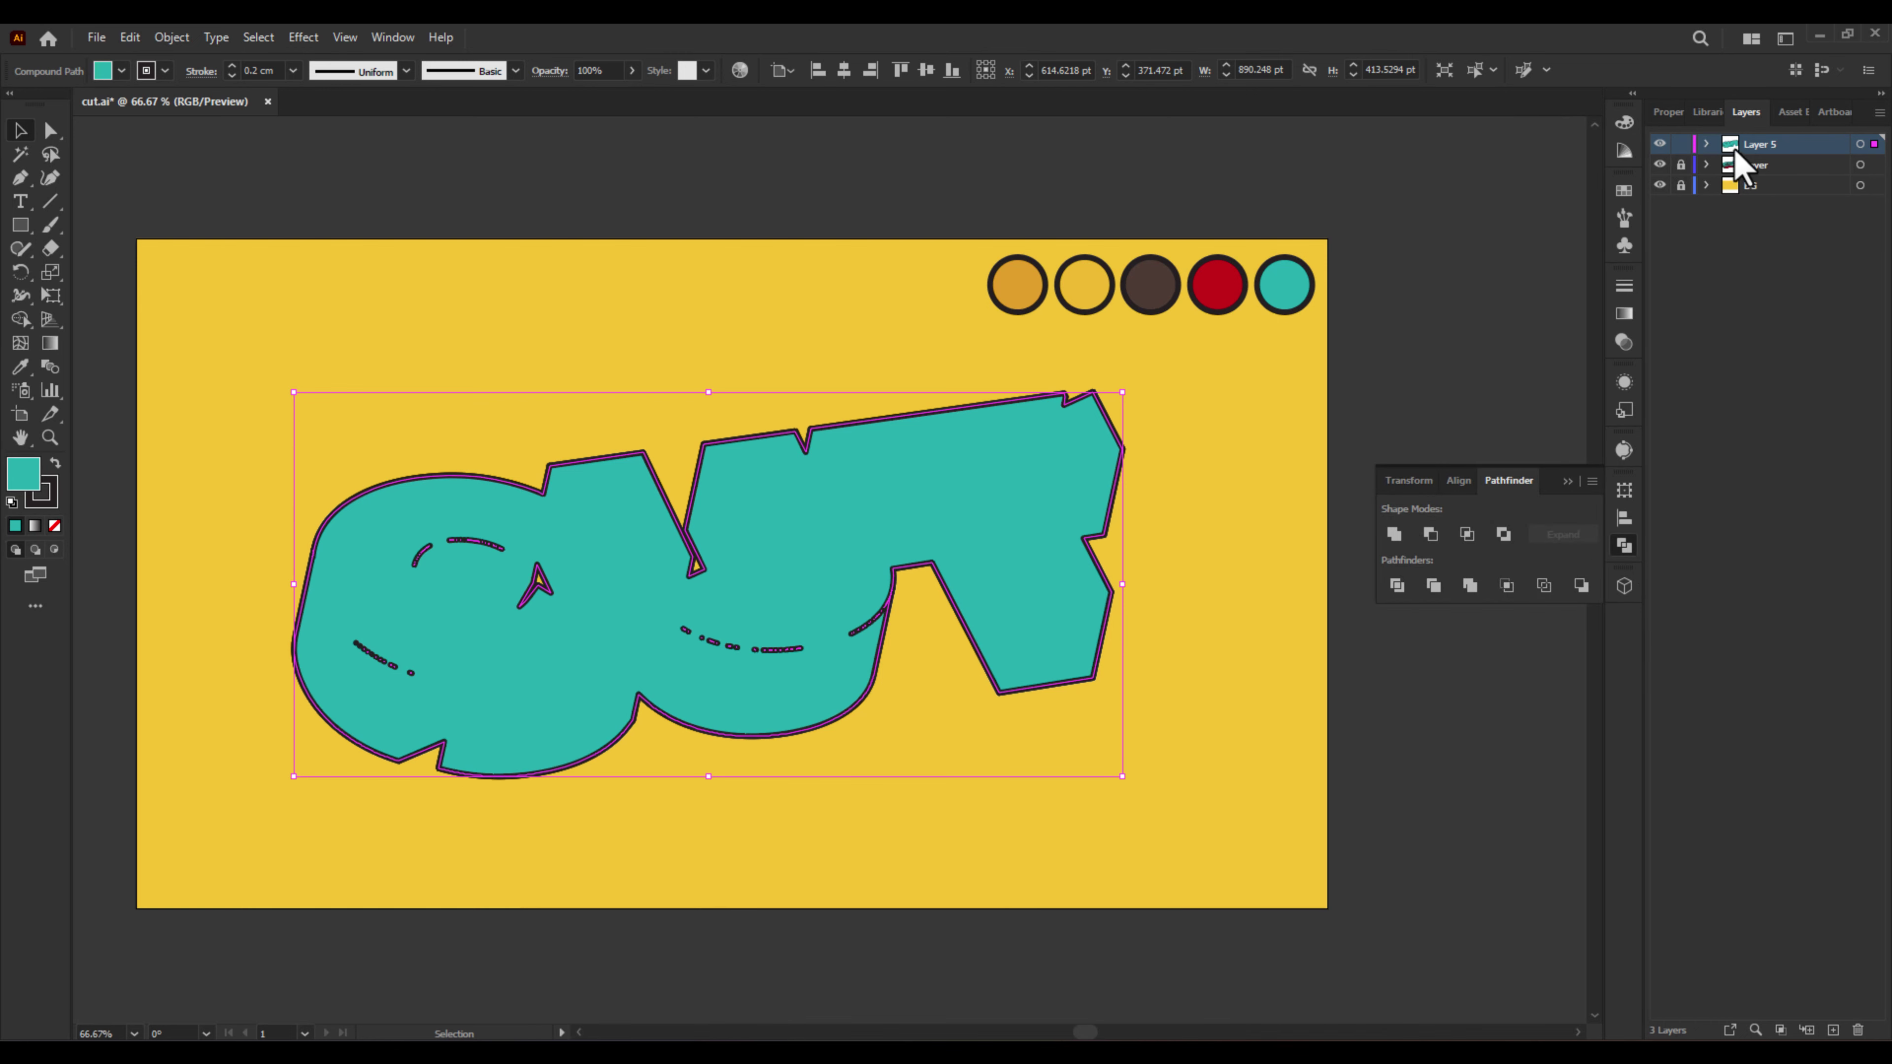
- Move the dark silhouette layer behind the 3D letters, offset up and left
{"action": "left_click_drag", "start_coordinate": [1738, 160], "coordinate": [1743, 175]}
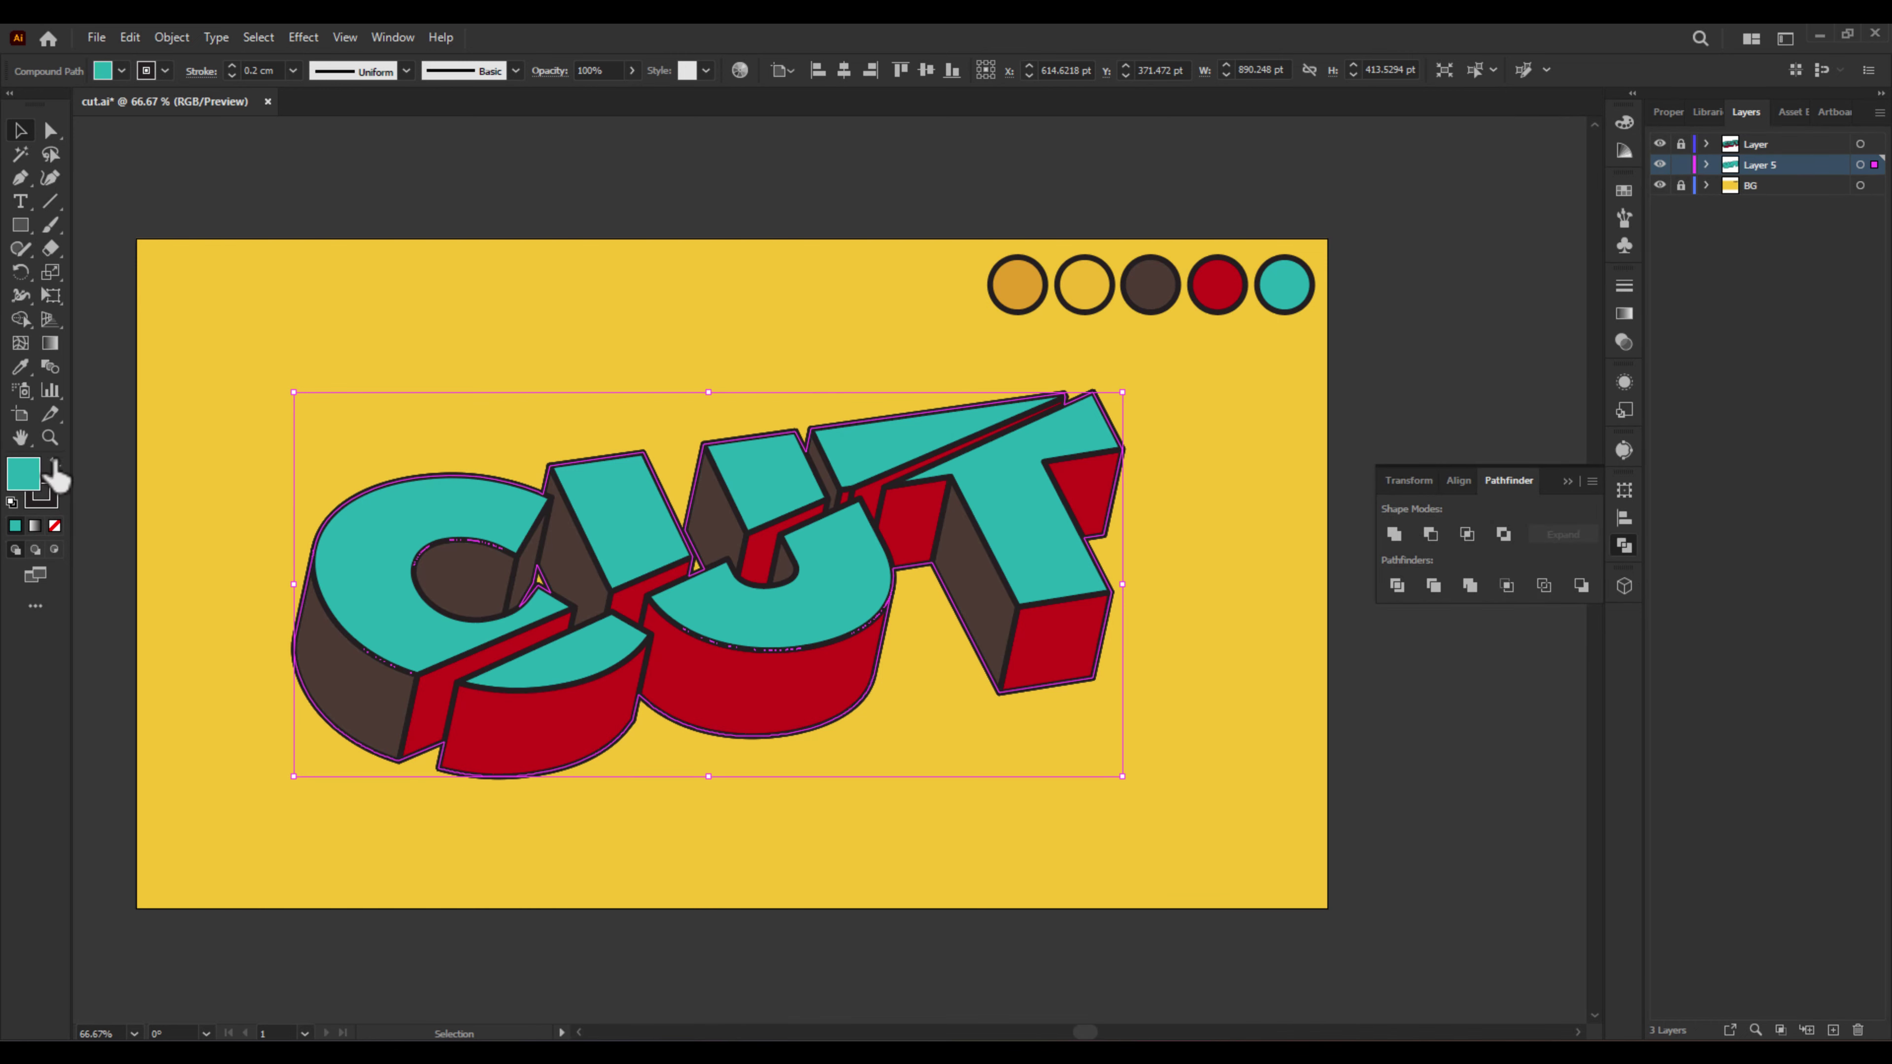
{"action": "key", "text": "x"}
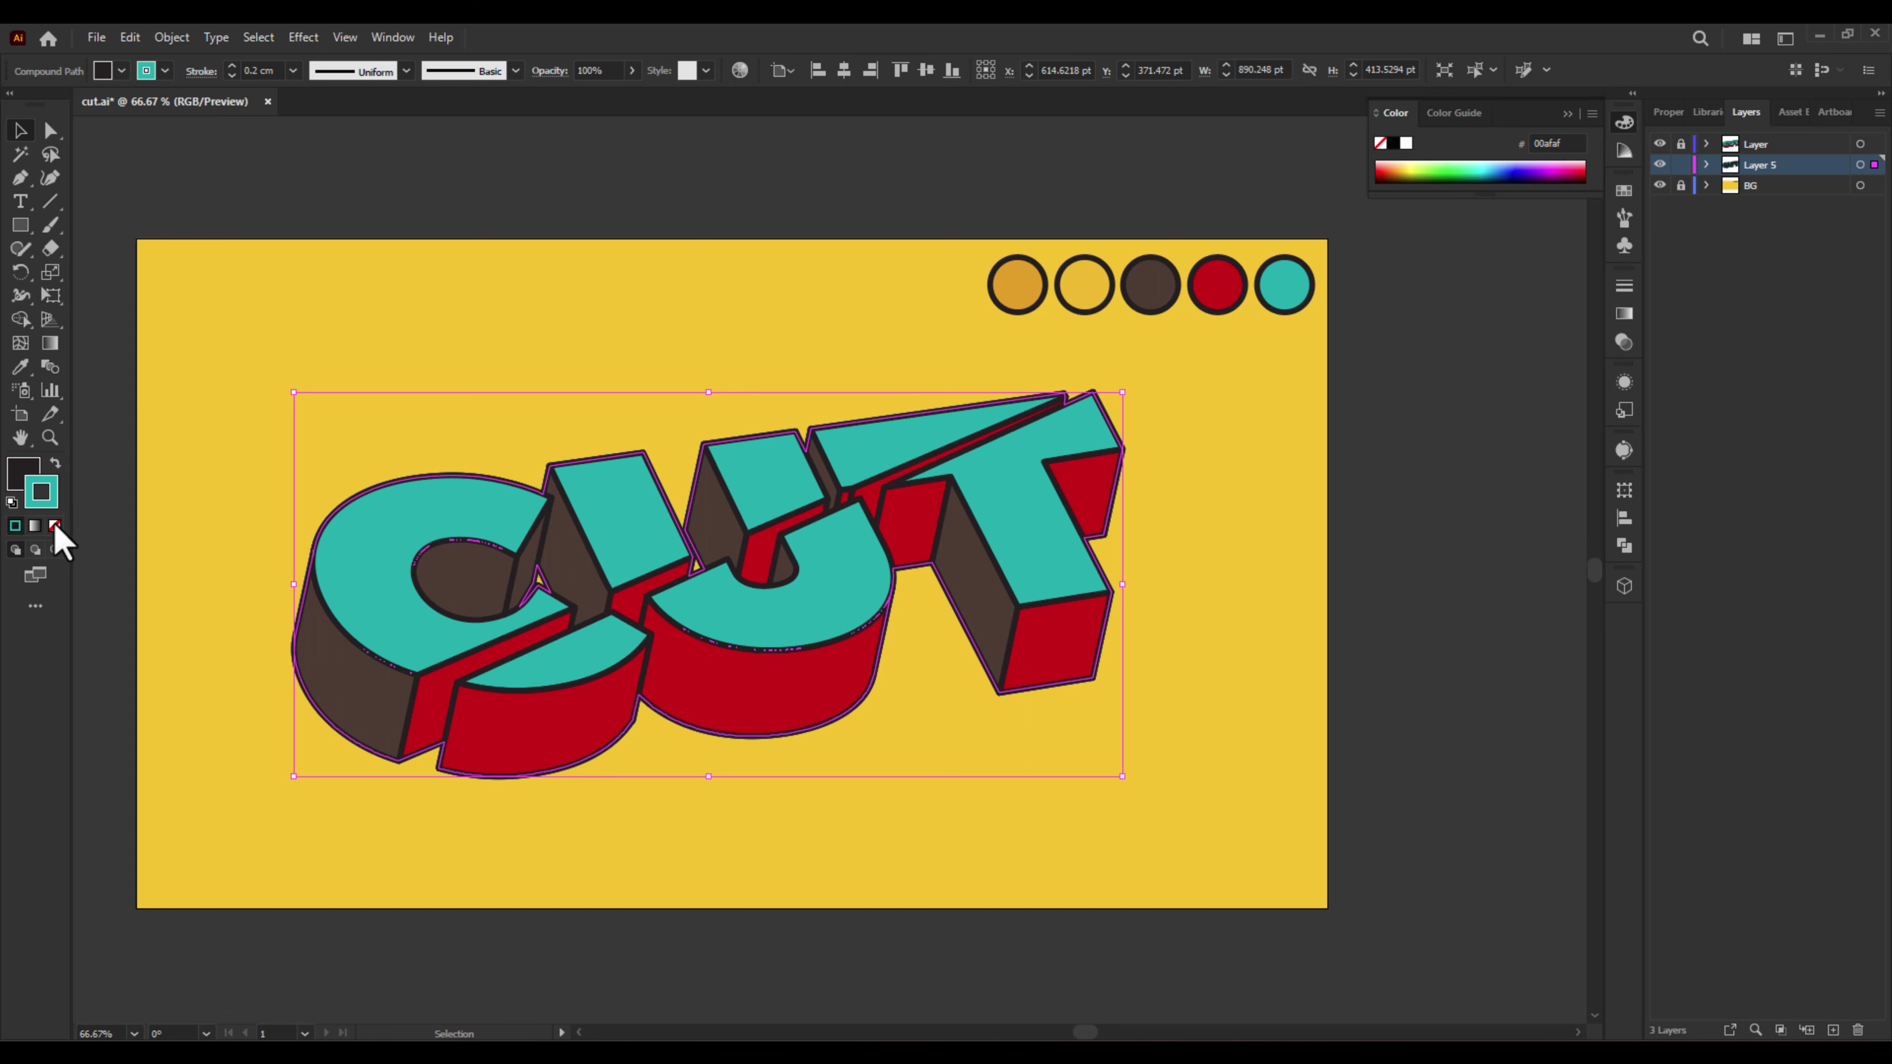
{"action": "left_click_drag", "start_coordinate": [397, 753], "coordinate": [356, 736]}
- Fill the shadow with orange from the swatch circle and remove its outline
{"action": "key", "text": "i"}
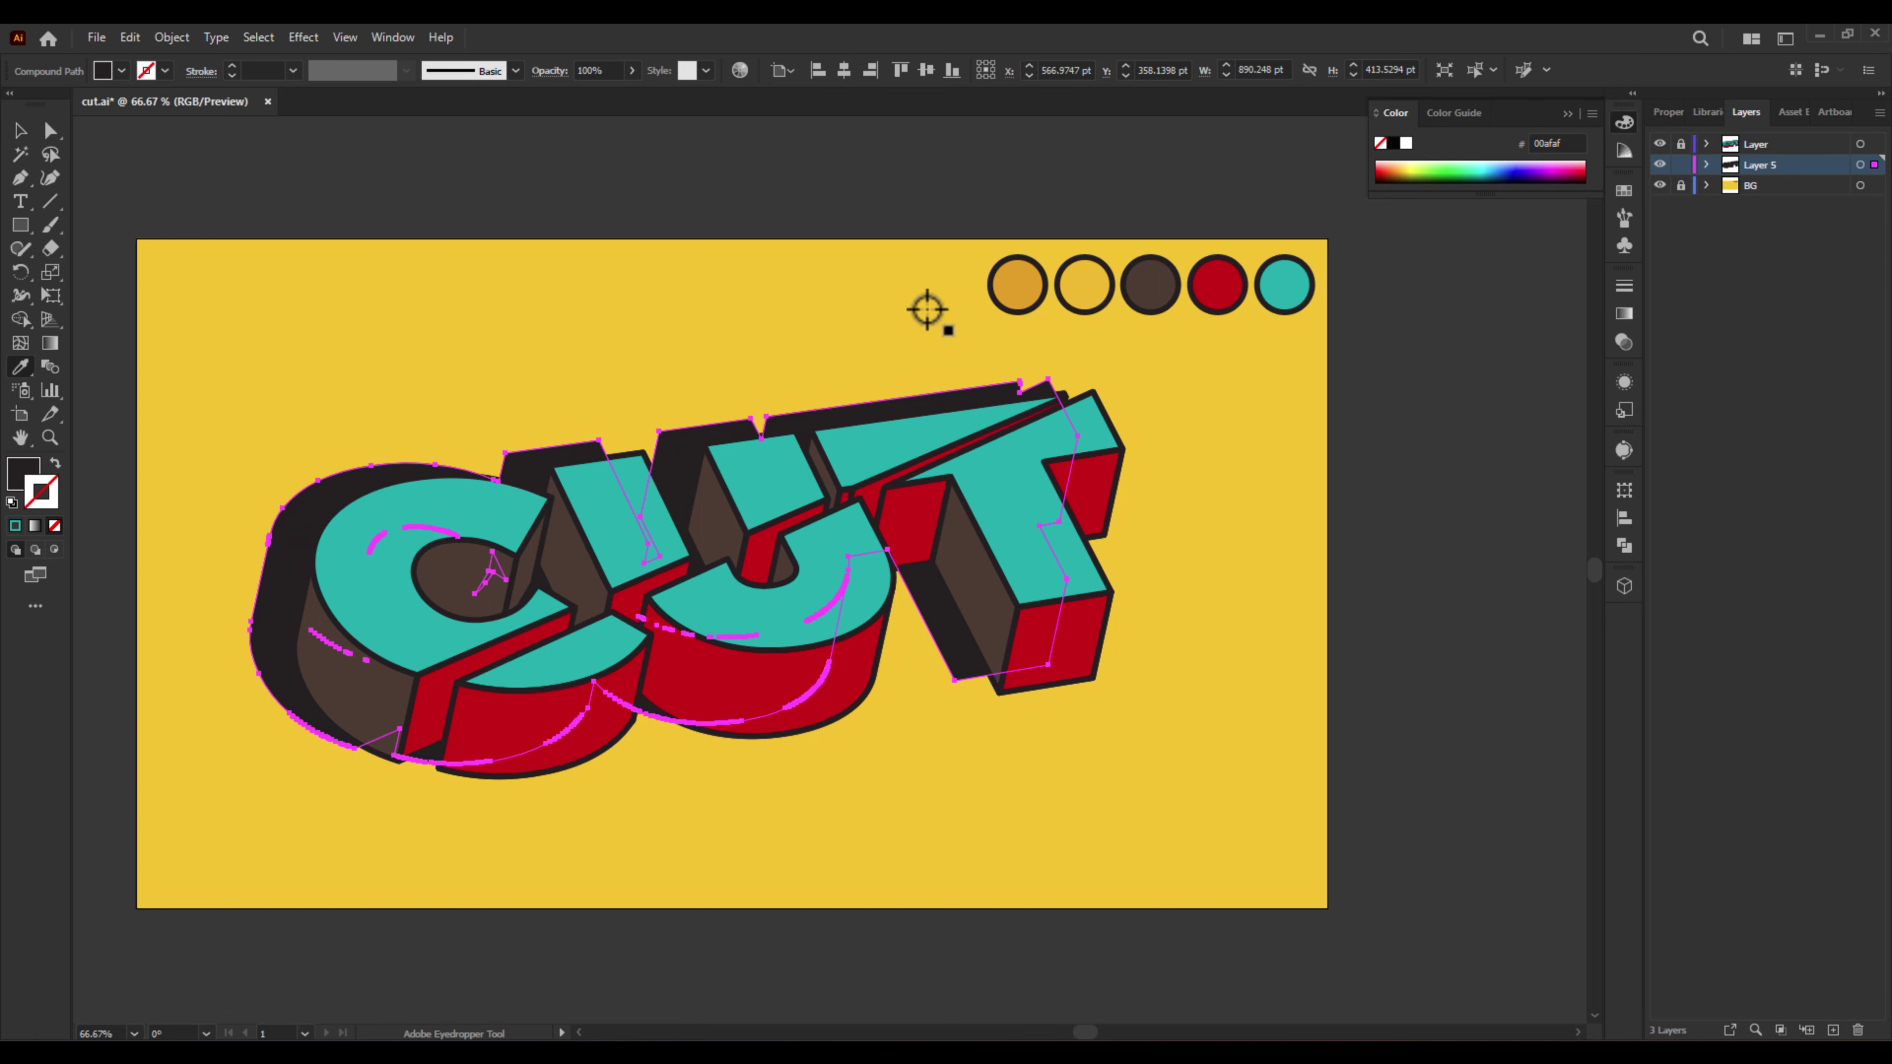
{"action": "left_click", "coordinate": [1010, 281]}
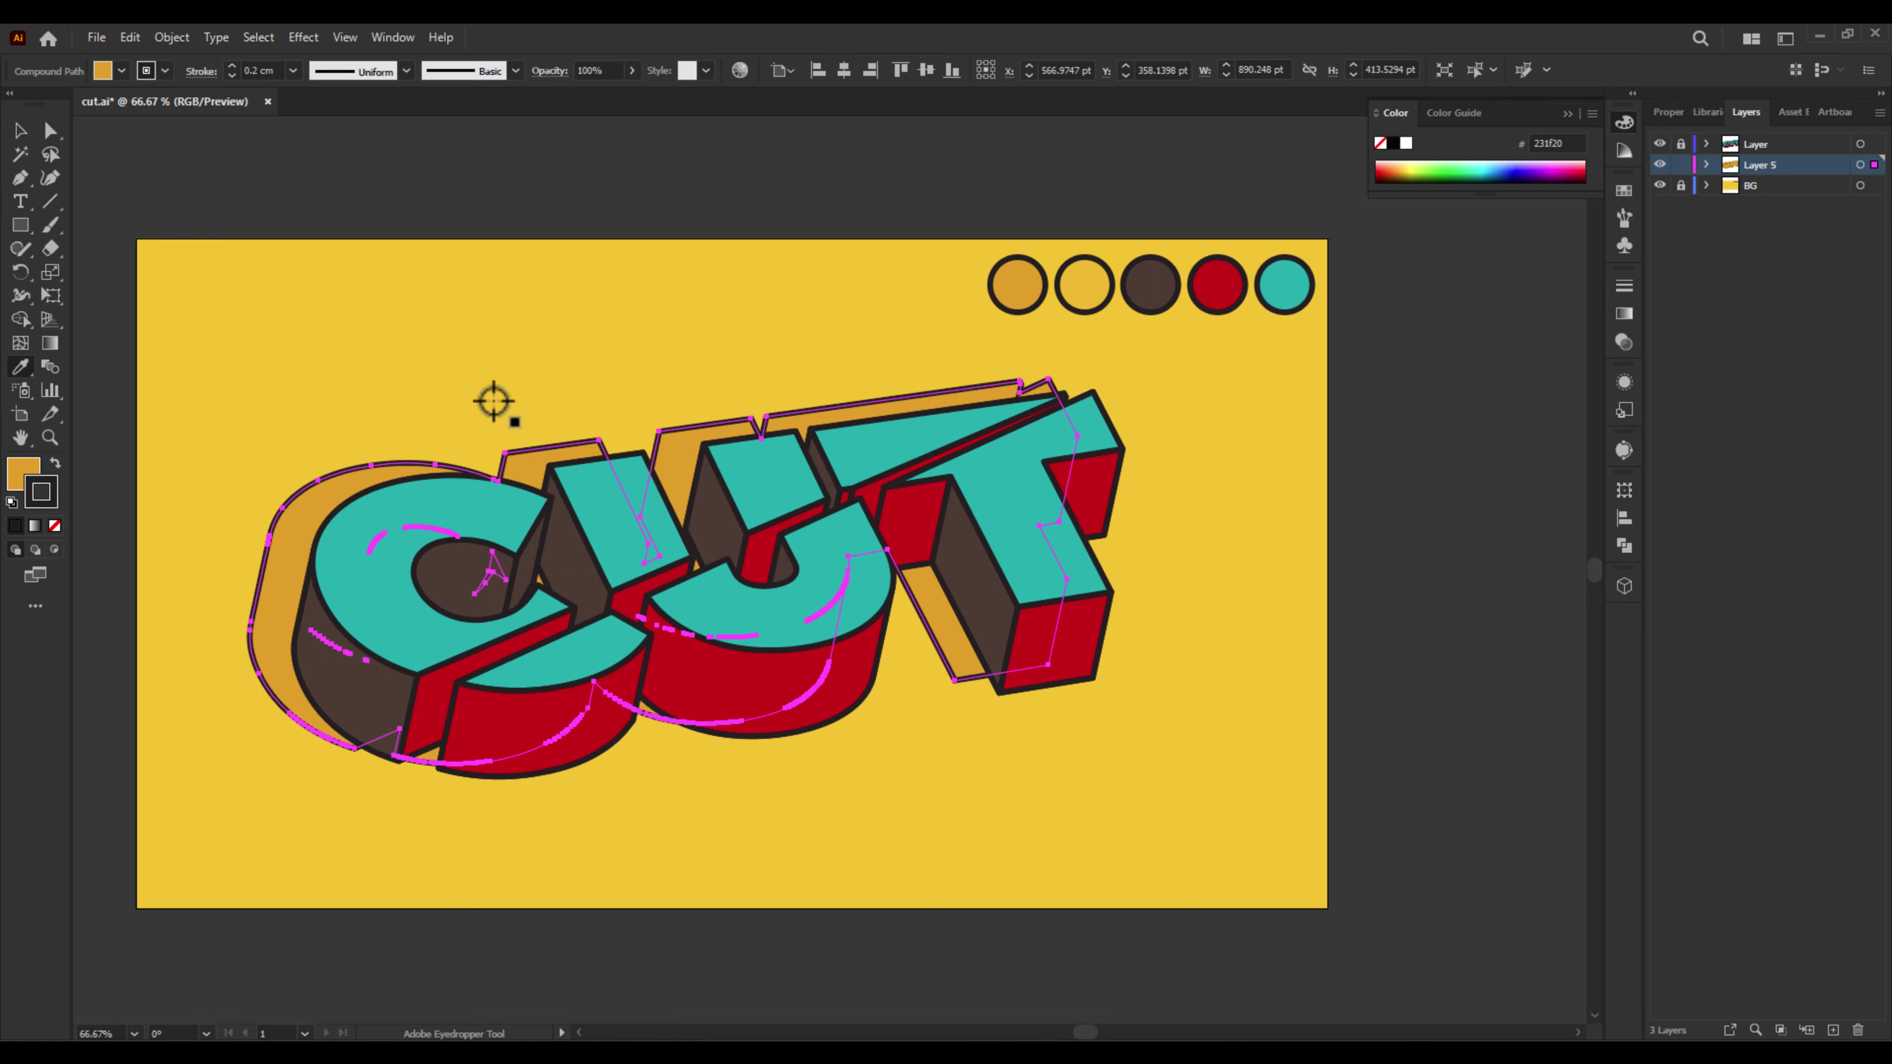
{"action": "left_click", "coordinate": [54, 526]}
- Nudge the orange shadow slightly down and to the left
{"action": "left_click", "coordinate": [20, 130]}
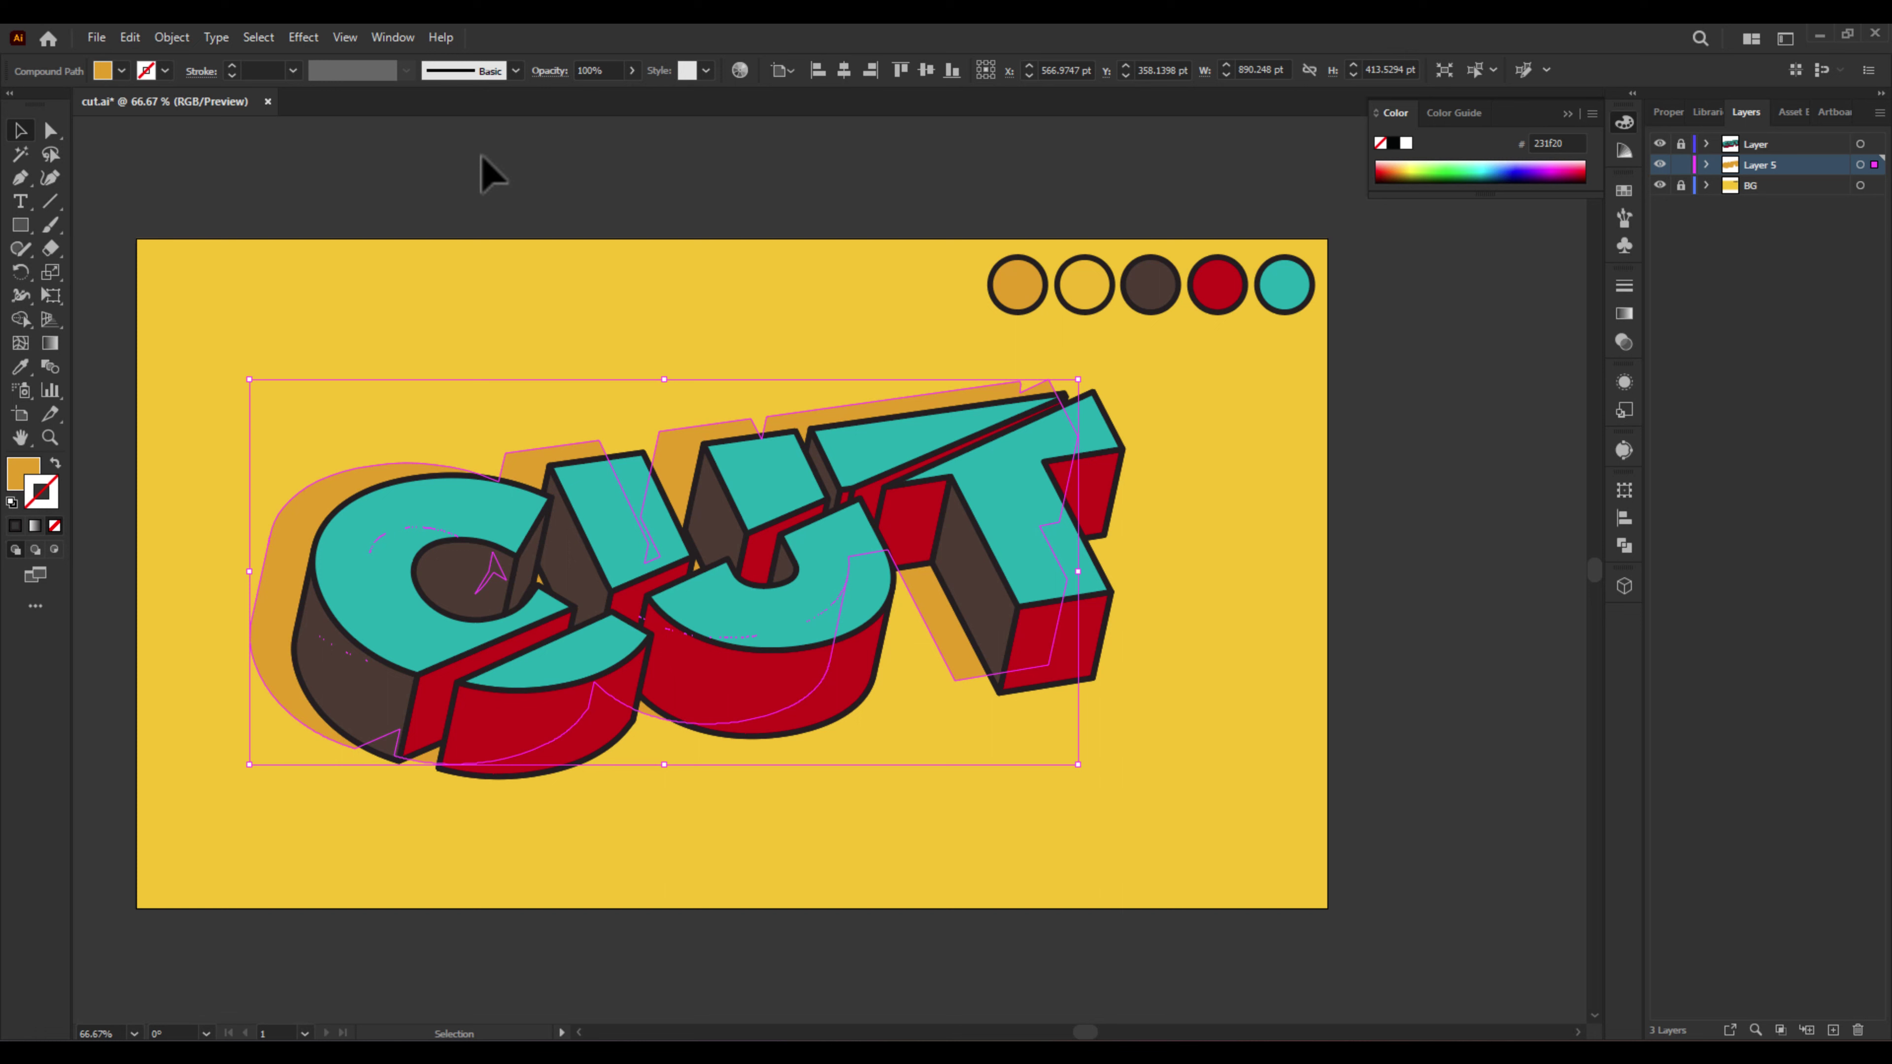
{"action": "left_click", "coordinate": [518, 175]}
{"action": "left_click_drag", "start_coordinate": [982, 392], "coordinate": [965, 404]}
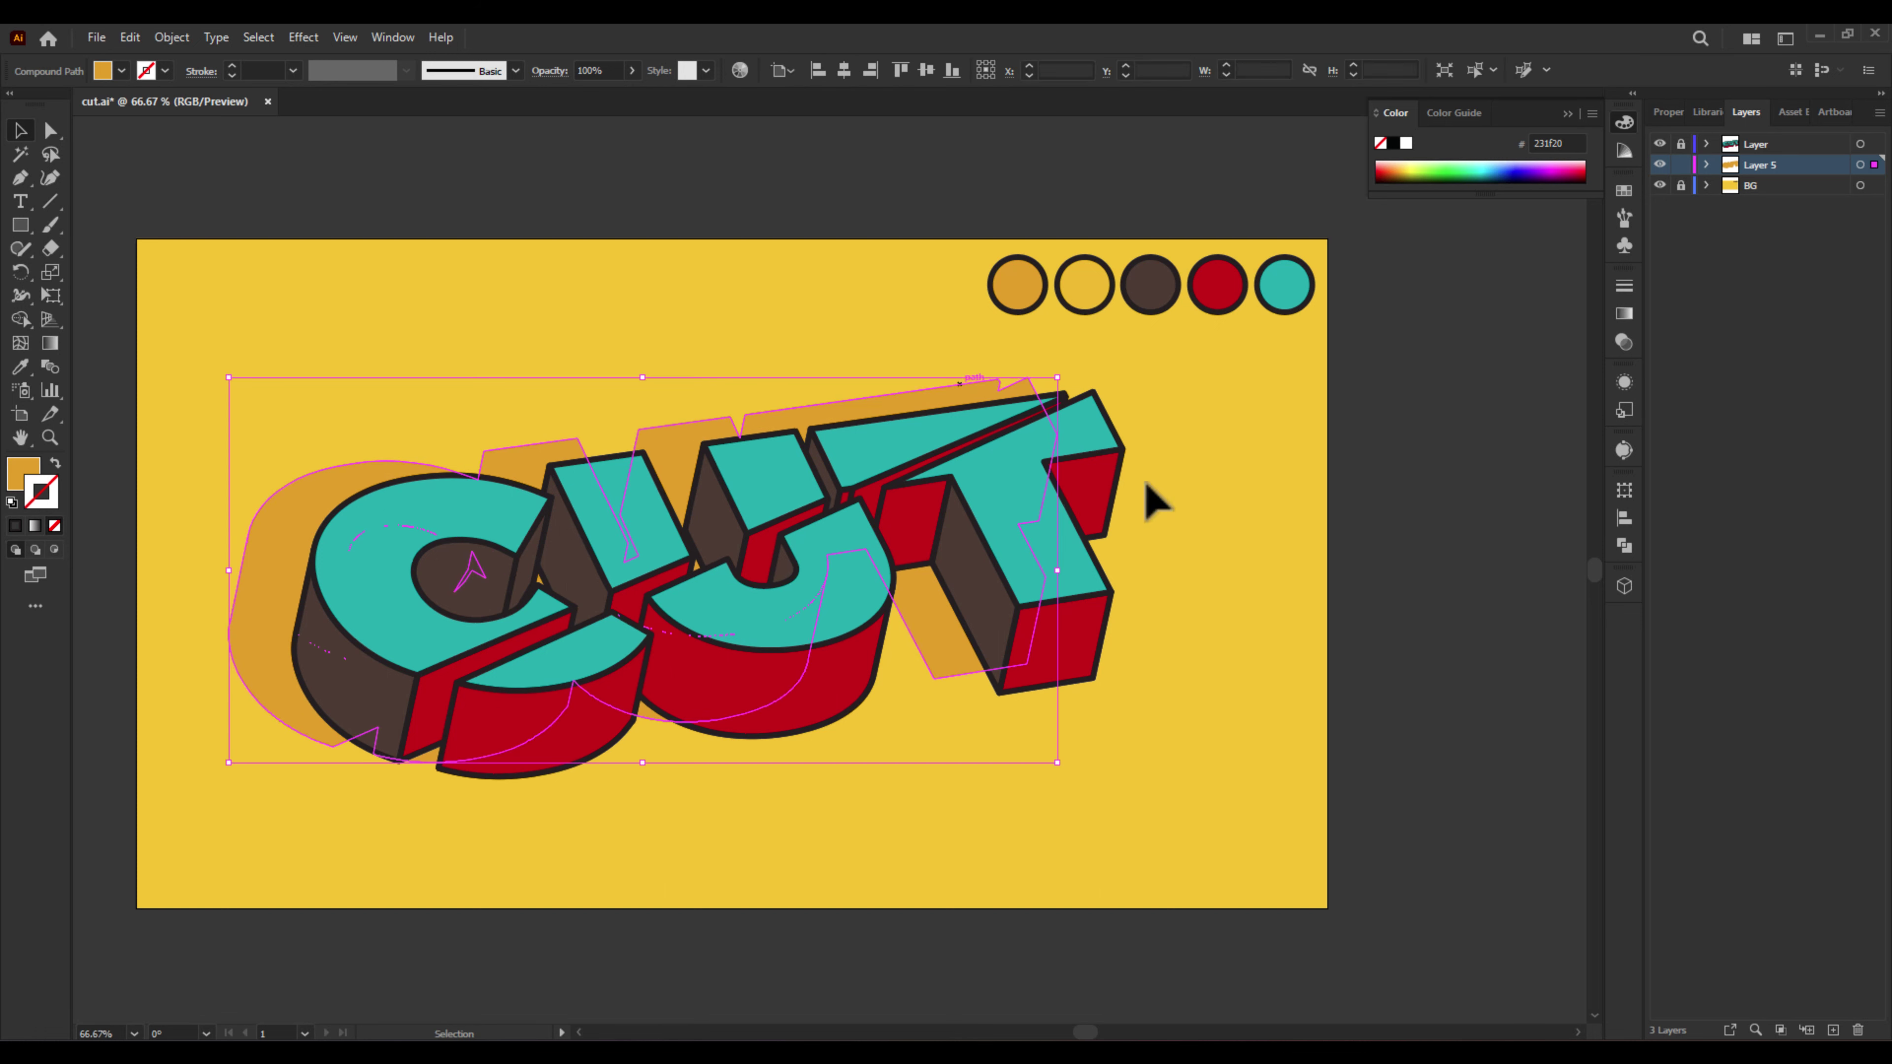
{"action": "left_click", "coordinate": [1414, 562]}
{"action": "left_click_drag", "start_coordinate": [998, 645], "coordinate": [951, 646]}
{"action": "left_click", "coordinate": [1359, 684]}
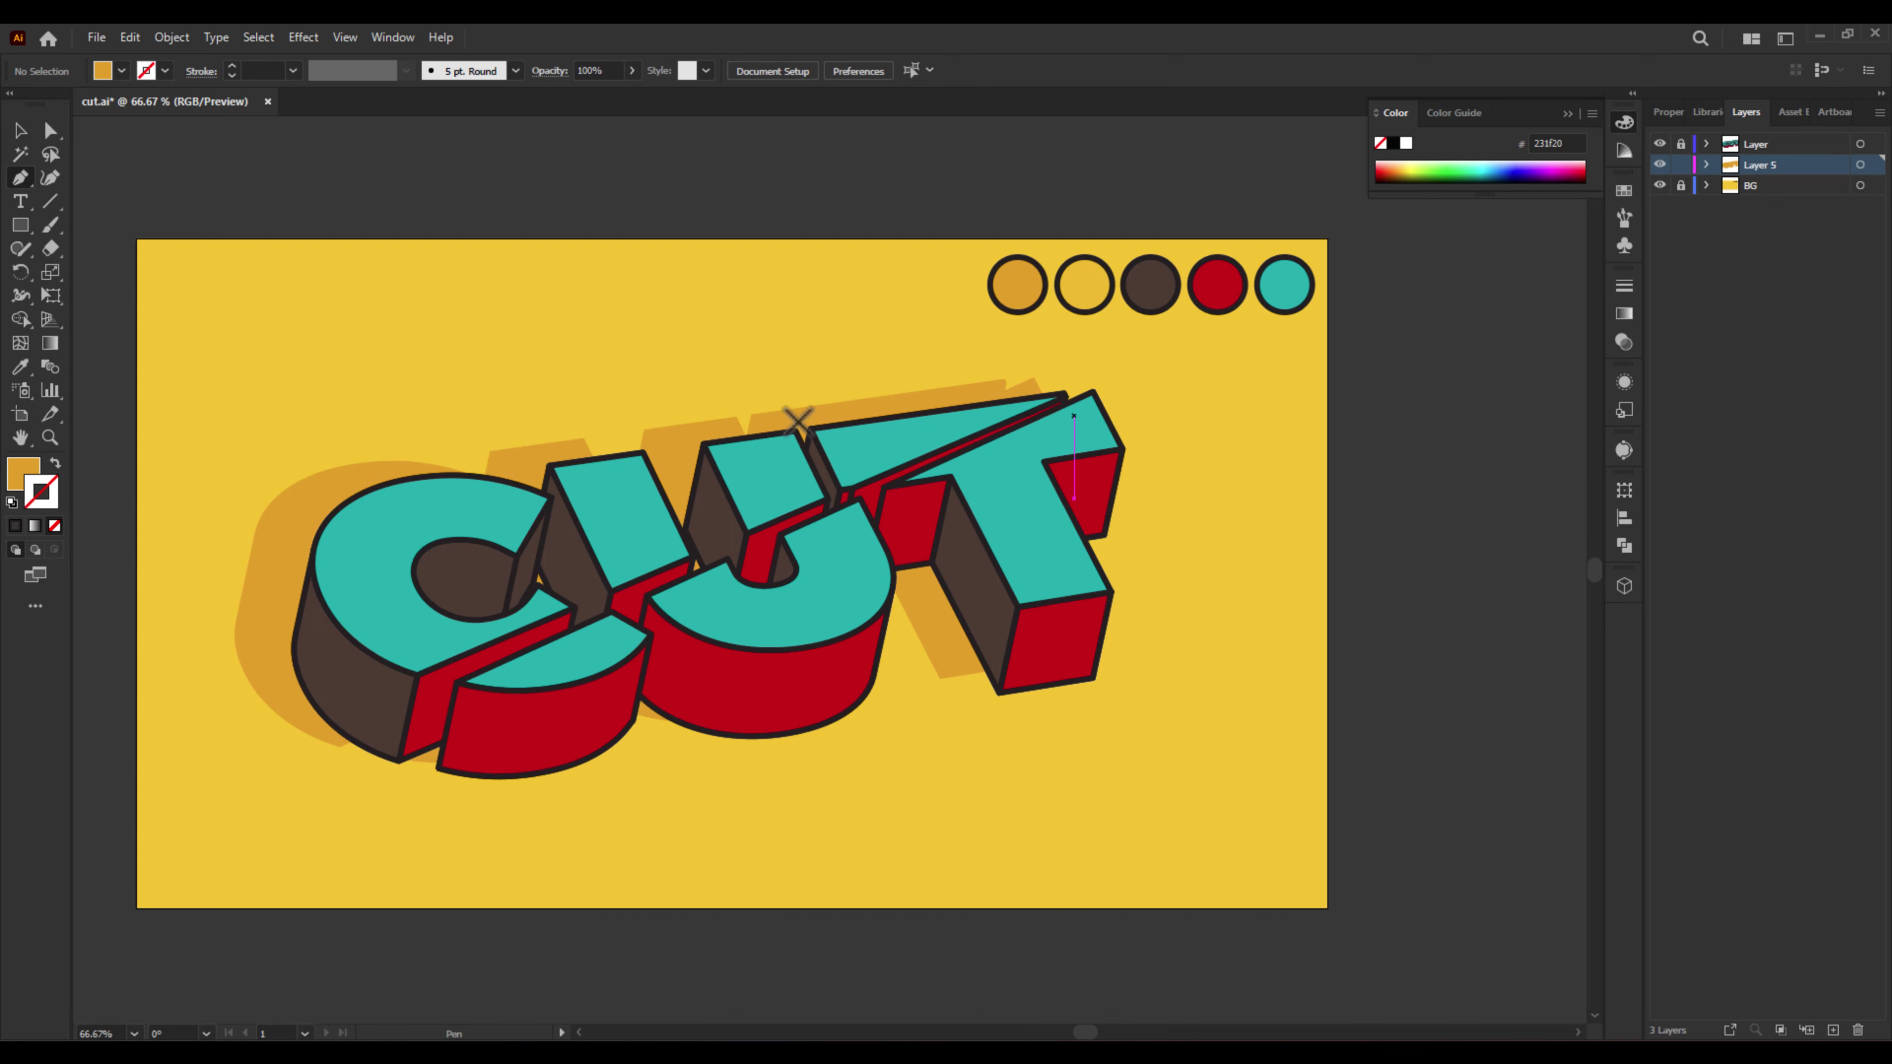
- Set the fill colour to pure white
{"action": "double_click", "coordinate": [18, 475]}
{"action": "left_click_drag", "start_coordinate": [182, 473], "coordinate": [134, 458]}
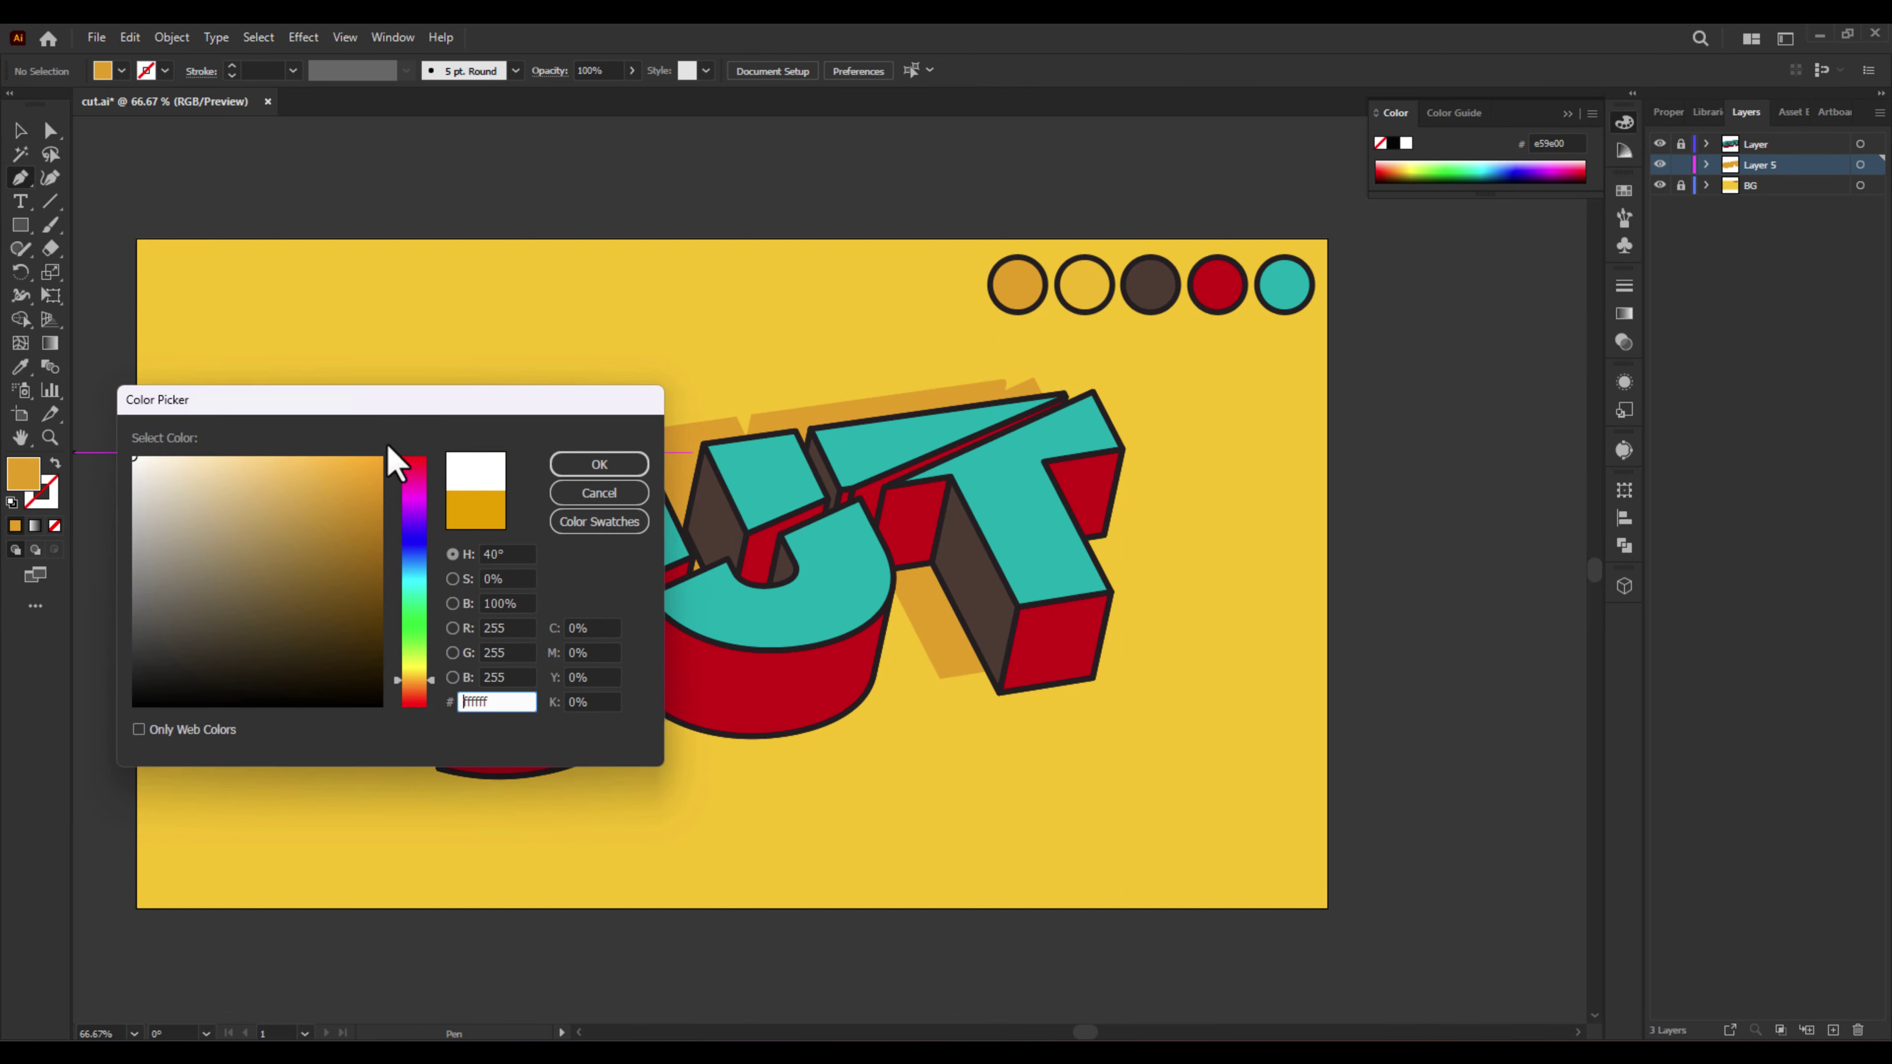
{"action": "left_click", "coordinate": [566, 465]}
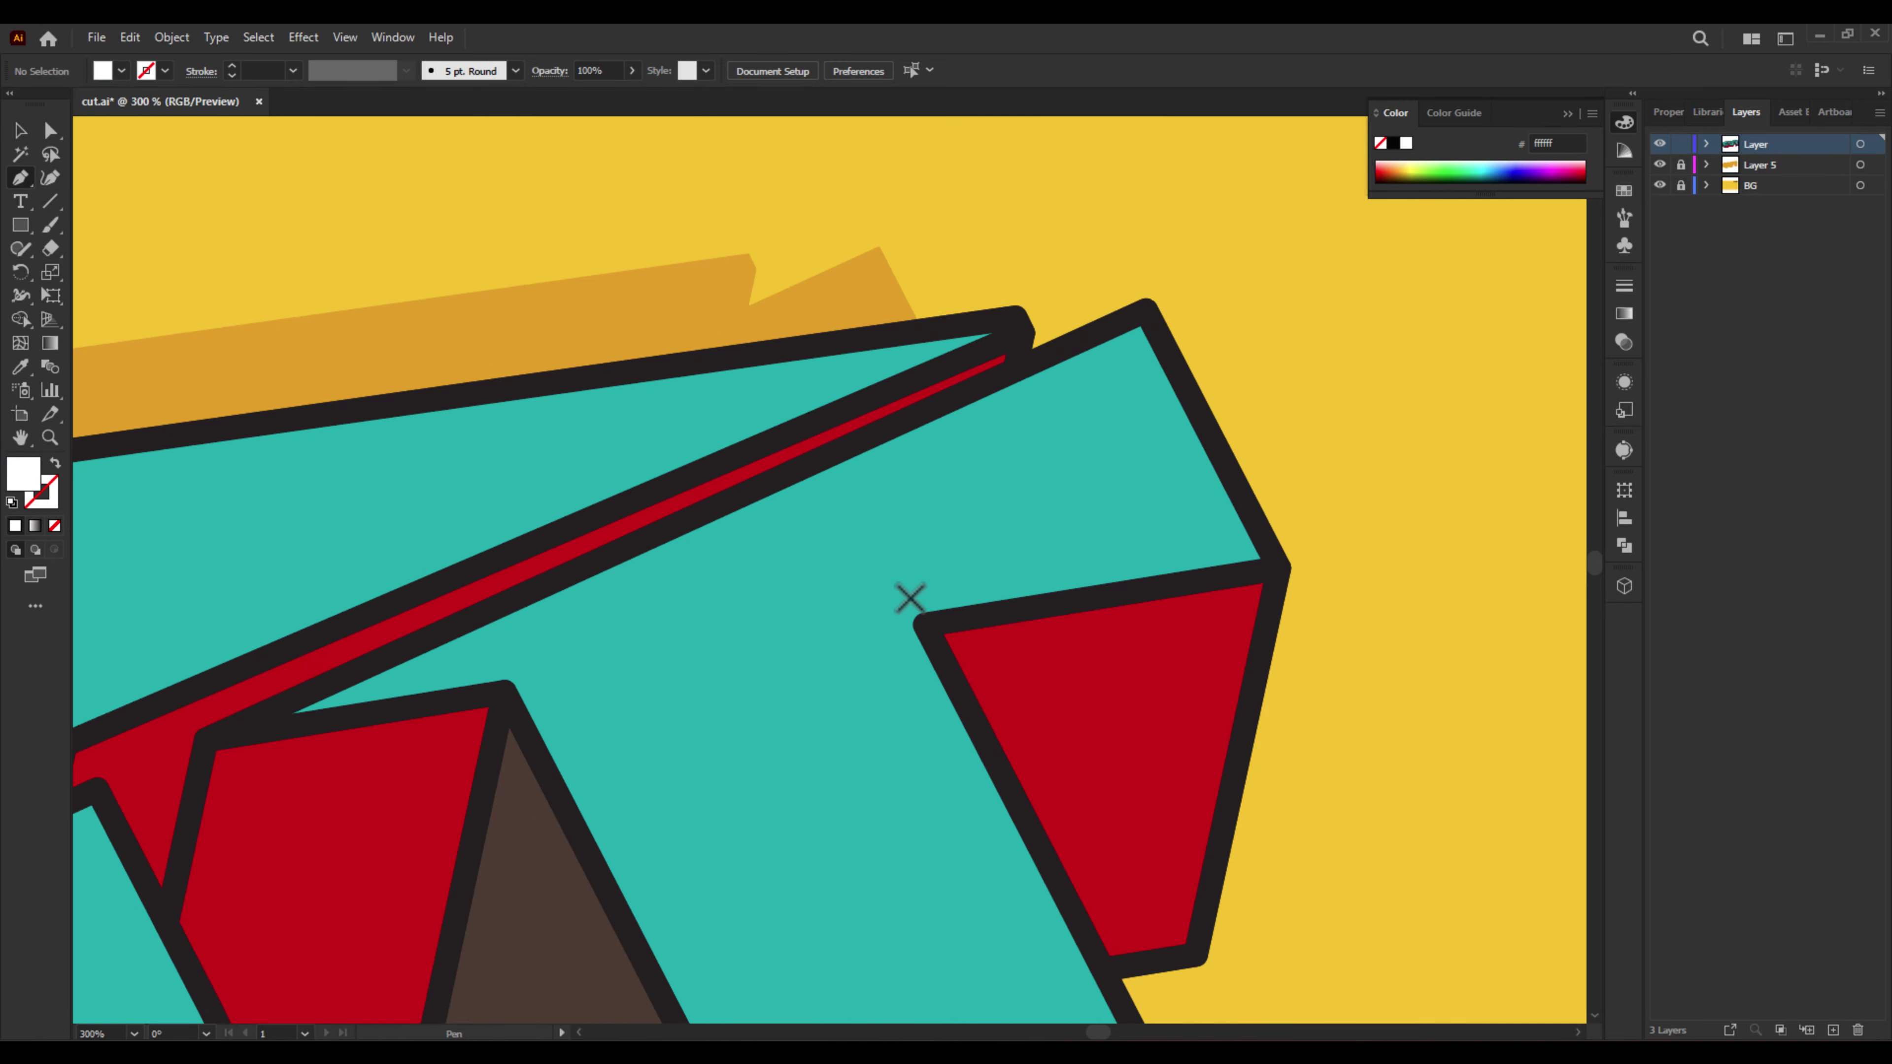
- Draw white spike highlights along the top corners of the T with the Pen
{"action": "left_click", "coordinate": [1138, 347]}
{"action": "left_click", "coordinate": [1193, 519]}
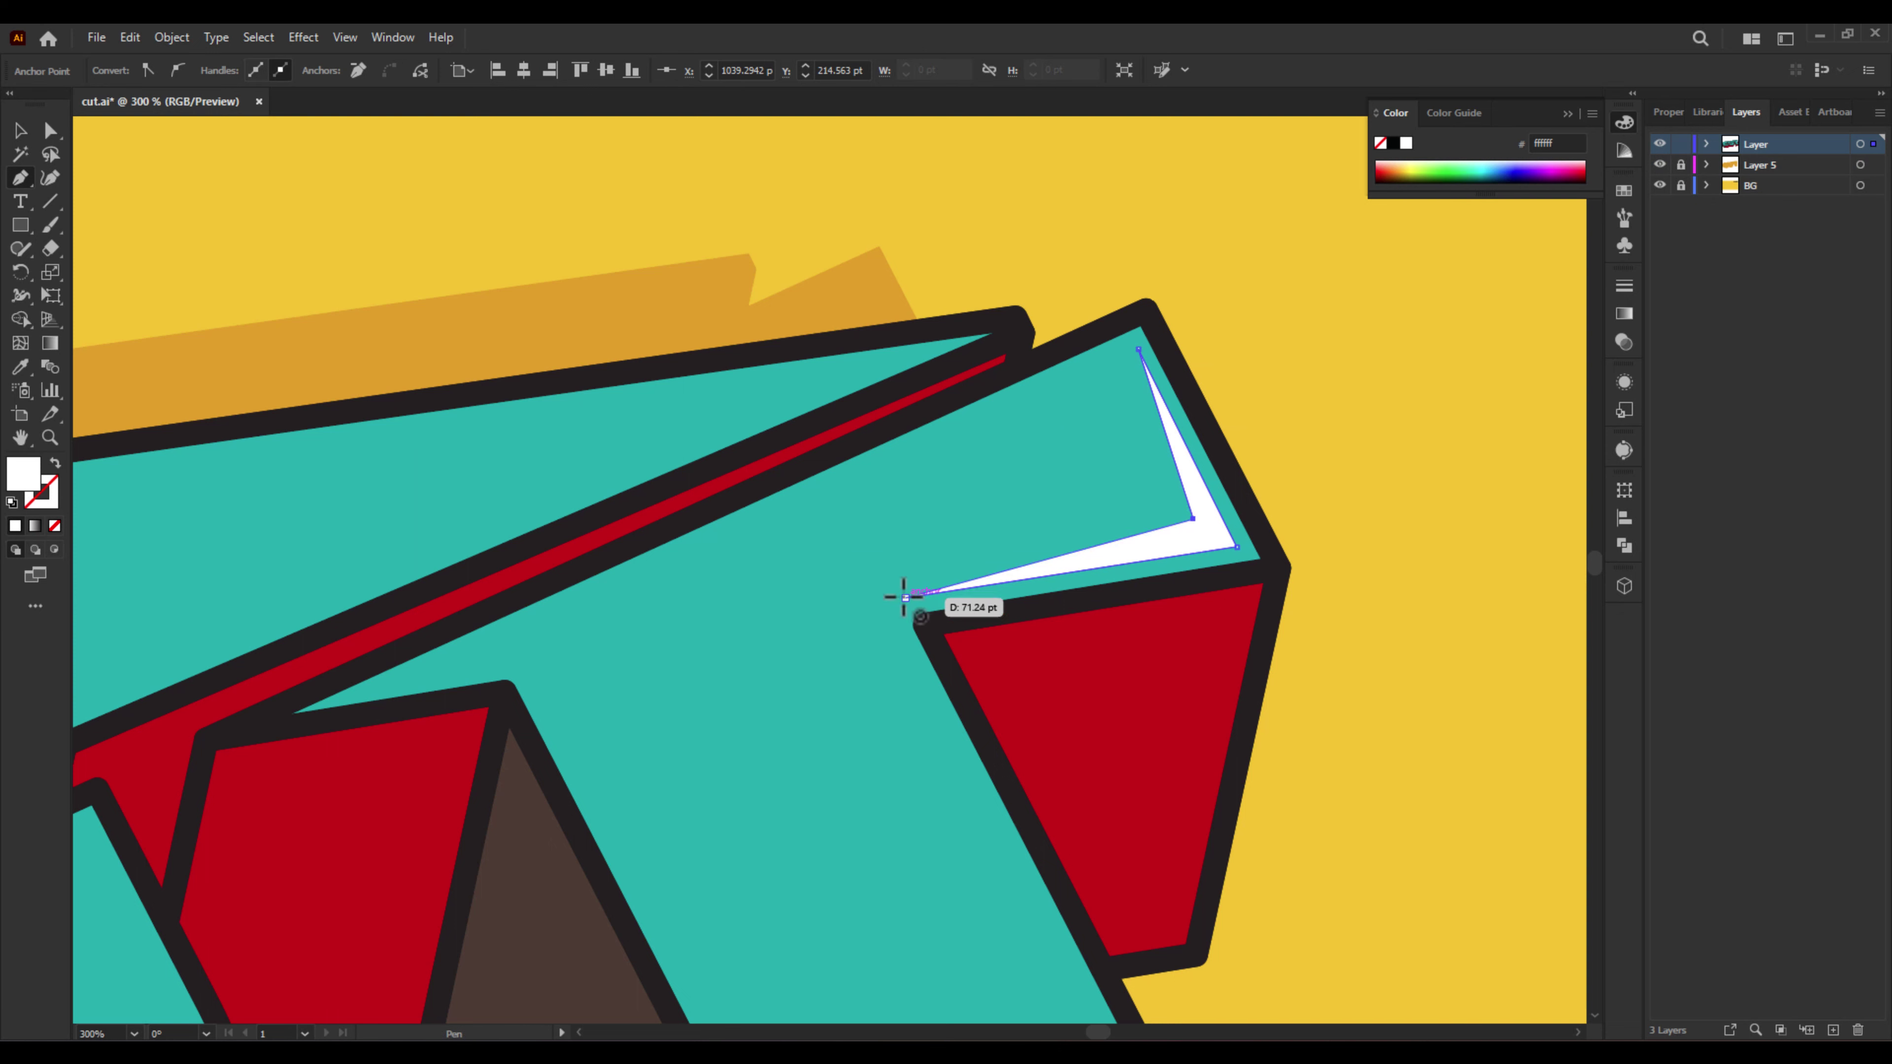
{"action": "key", "text": "Escape"}
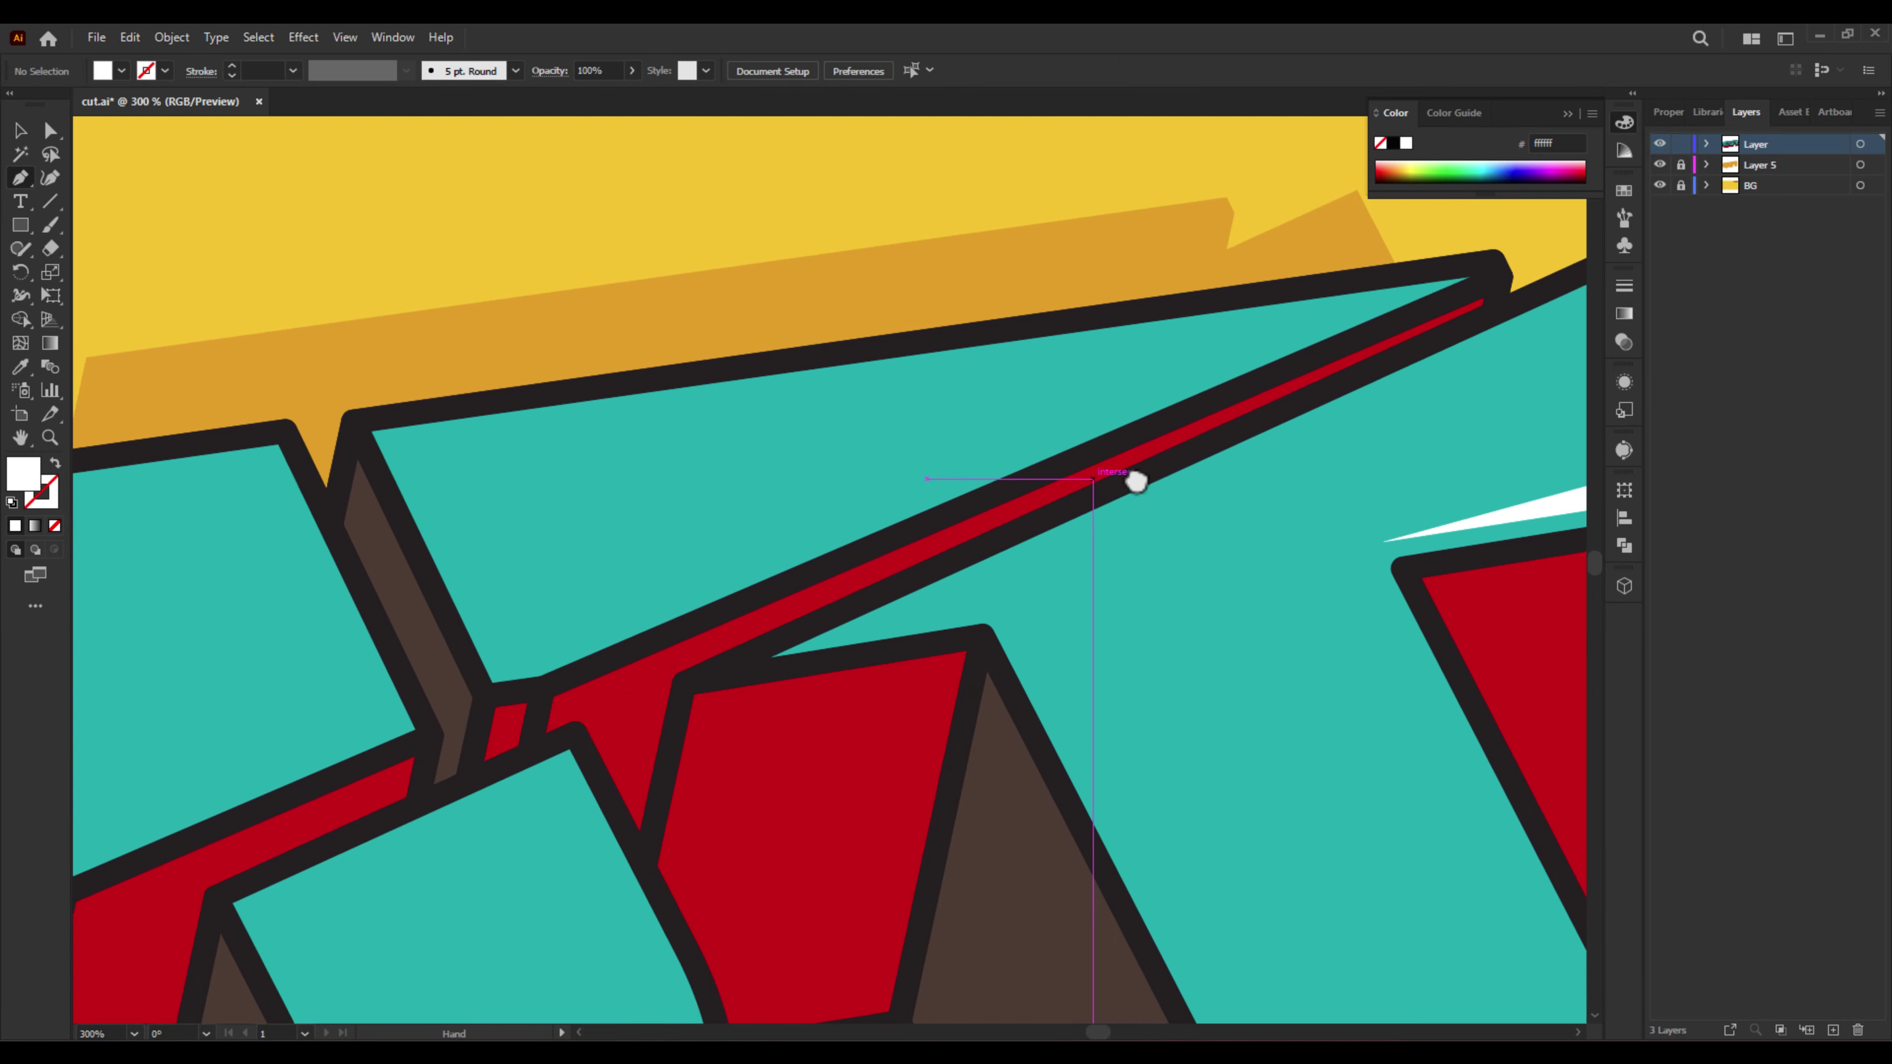
{"action": "left_click_drag", "start_coordinate": [819, 550], "coordinate": [1115, 450]}
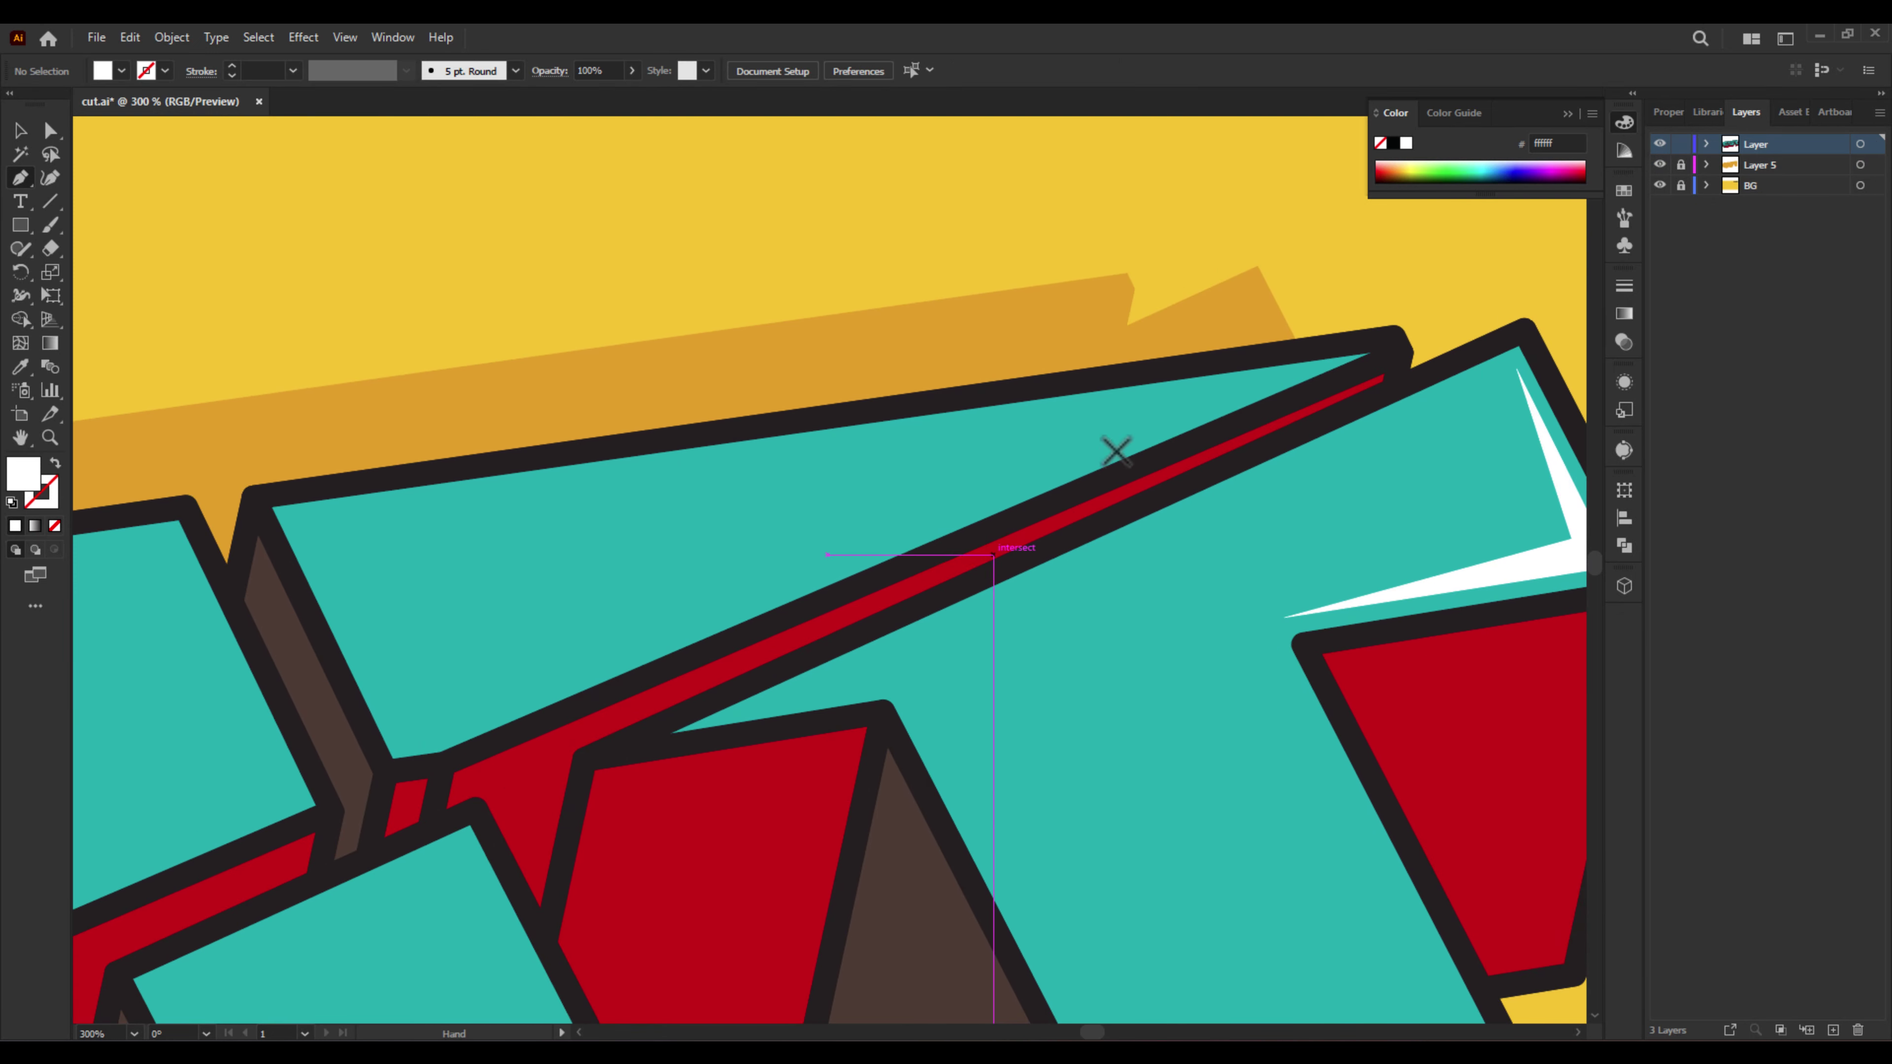
{"action": "left_click", "coordinate": [1294, 374]}
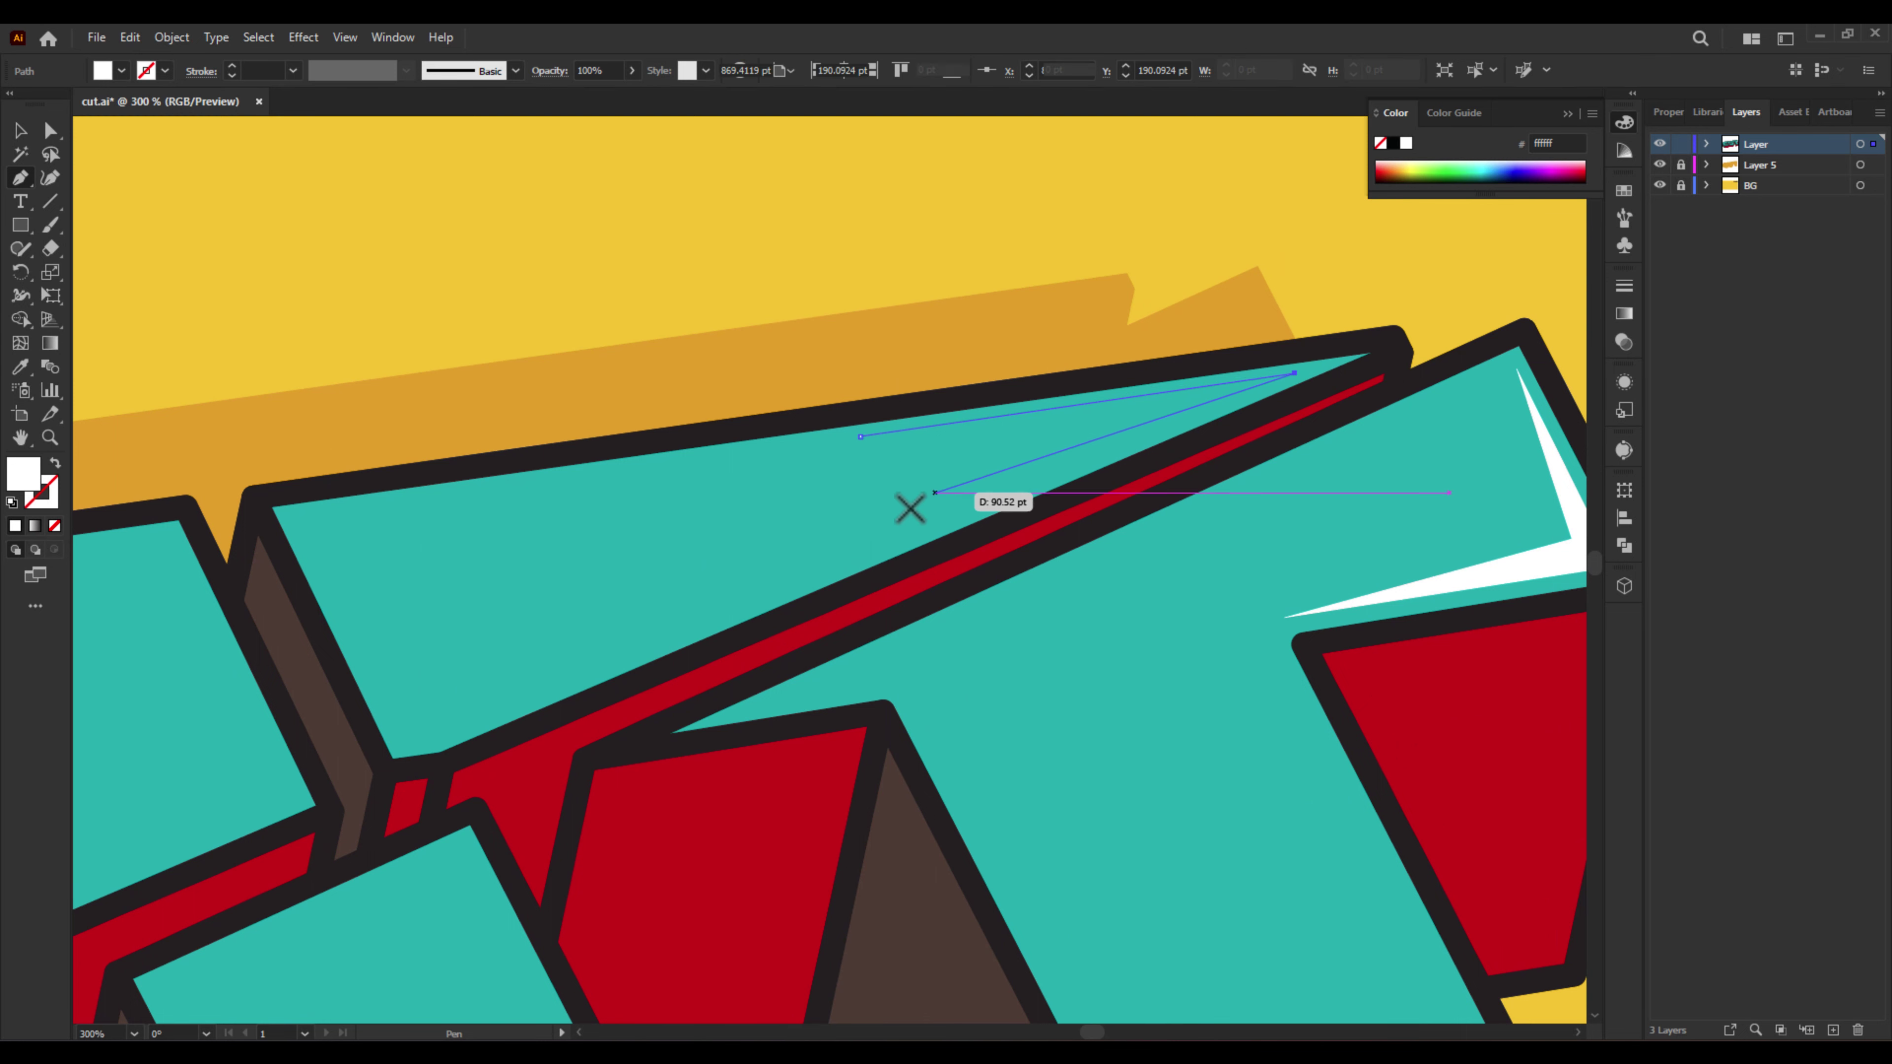
{"action": "left_click", "coordinate": [873, 553]}
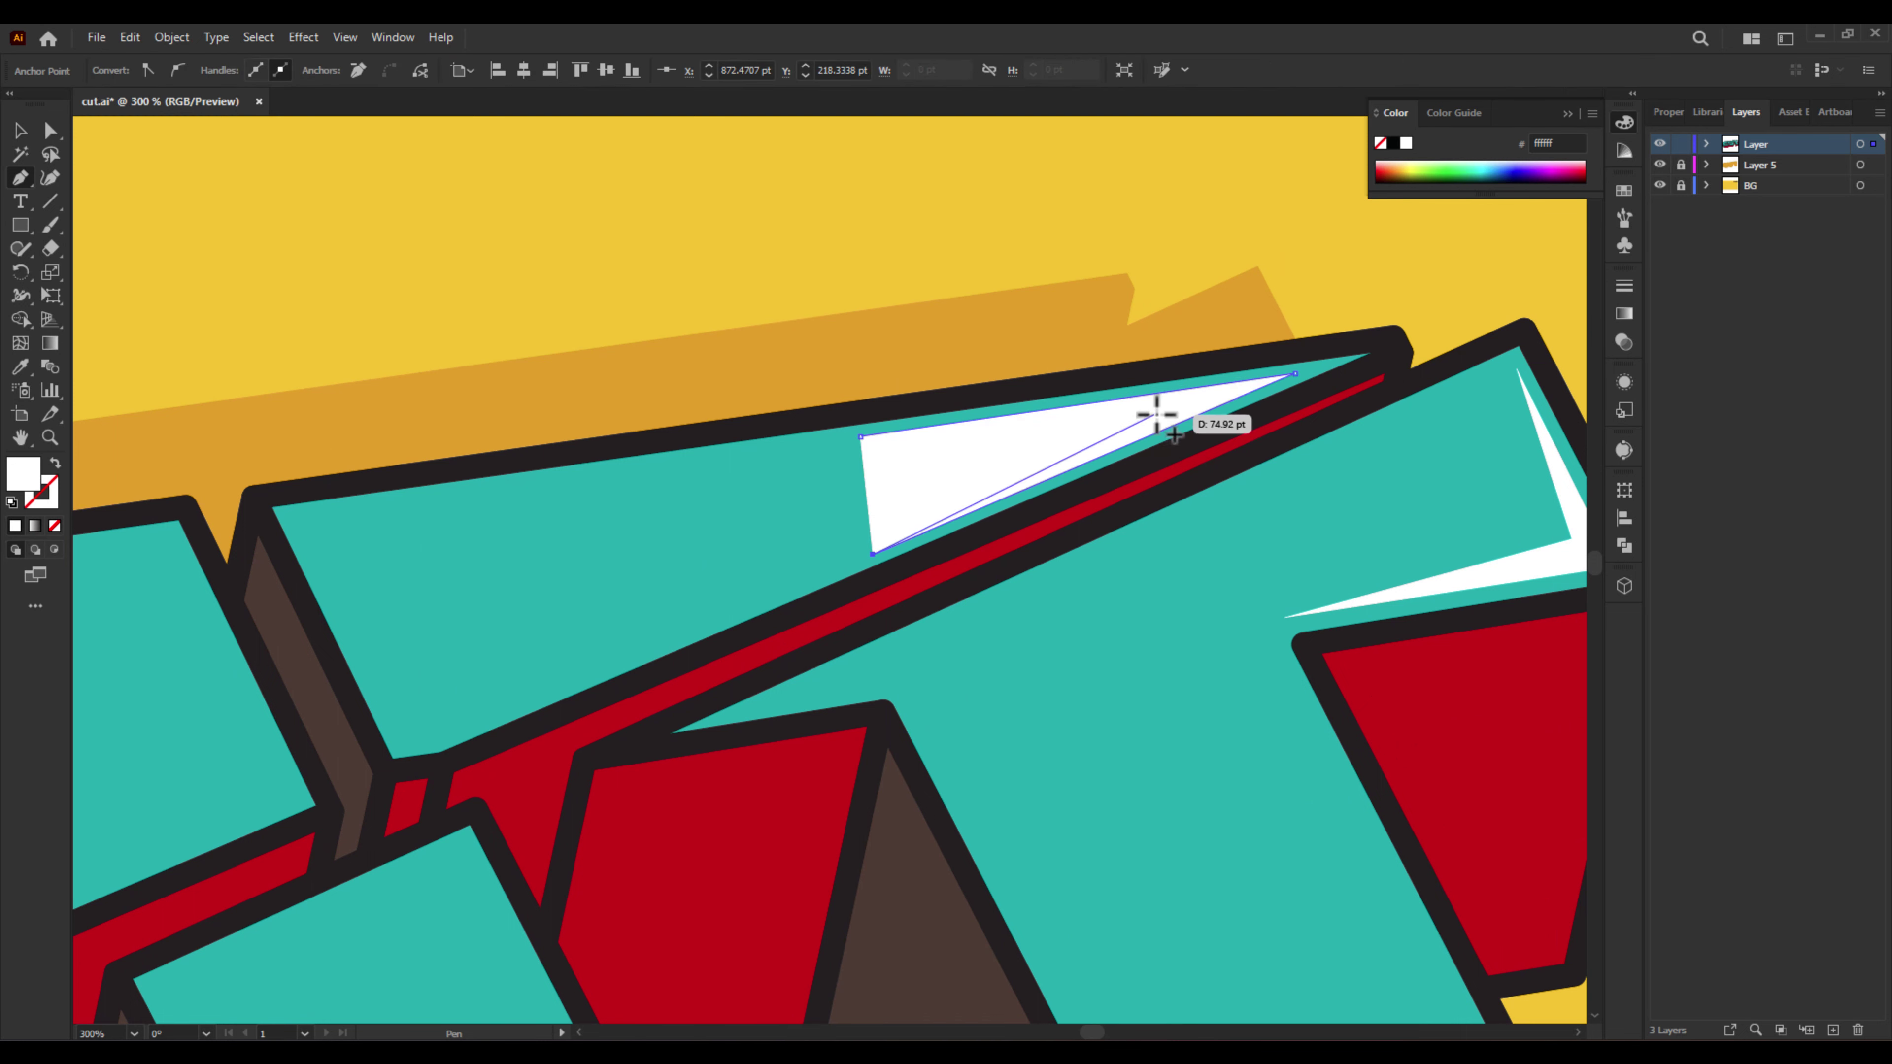
{"action": "left_click", "coordinate": [1154, 413]}
{"action": "left_click", "coordinate": [860, 436]}
- Start a white chevron highlight on the left letter slice
{"action": "left_click", "coordinate": [426, 523], "text": "ctrl"}
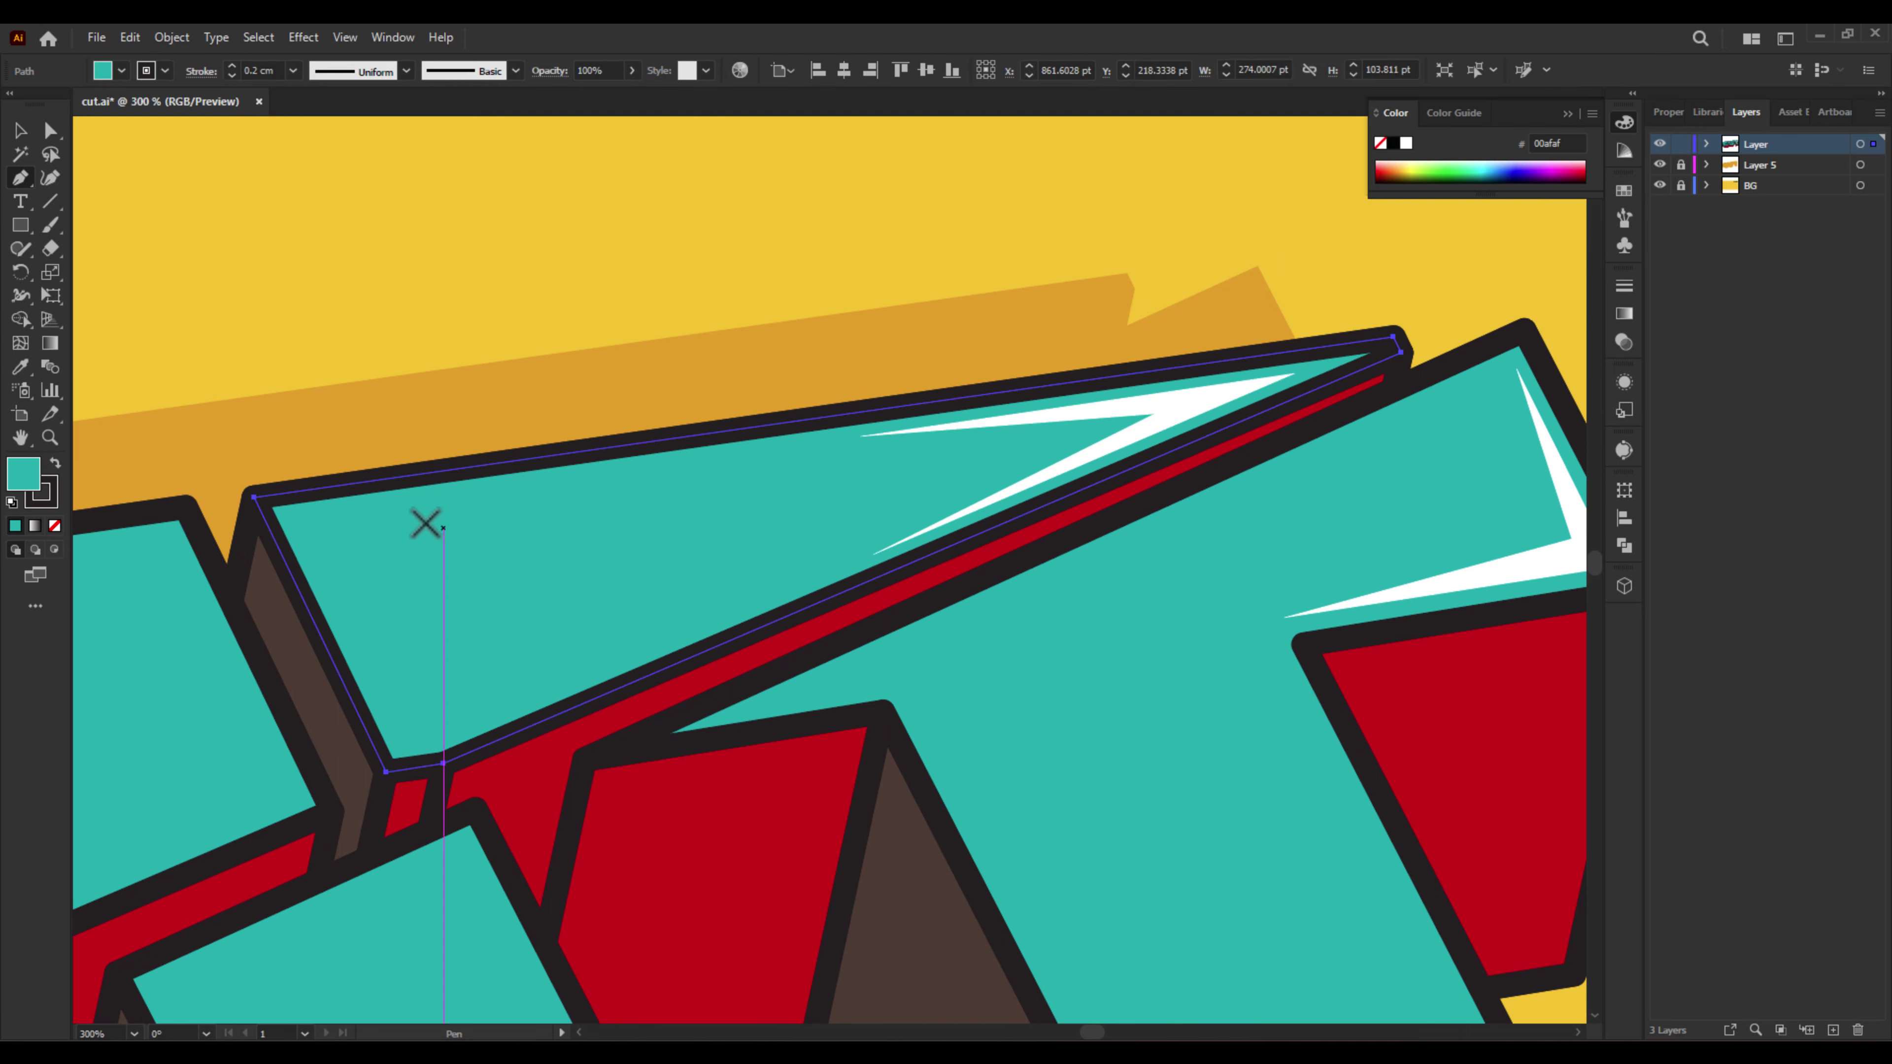
{"action": "left_click", "coordinate": [543, 489]}
{"action": "left_click", "coordinate": [307, 521]}
{"action": "left_click", "coordinate": [405, 705]}
- Finish outlining the white chevron highlight shape
{"action": "left_click", "coordinate": [366, 555]}
{"action": "left_click", "coordinate": [543, 489]}
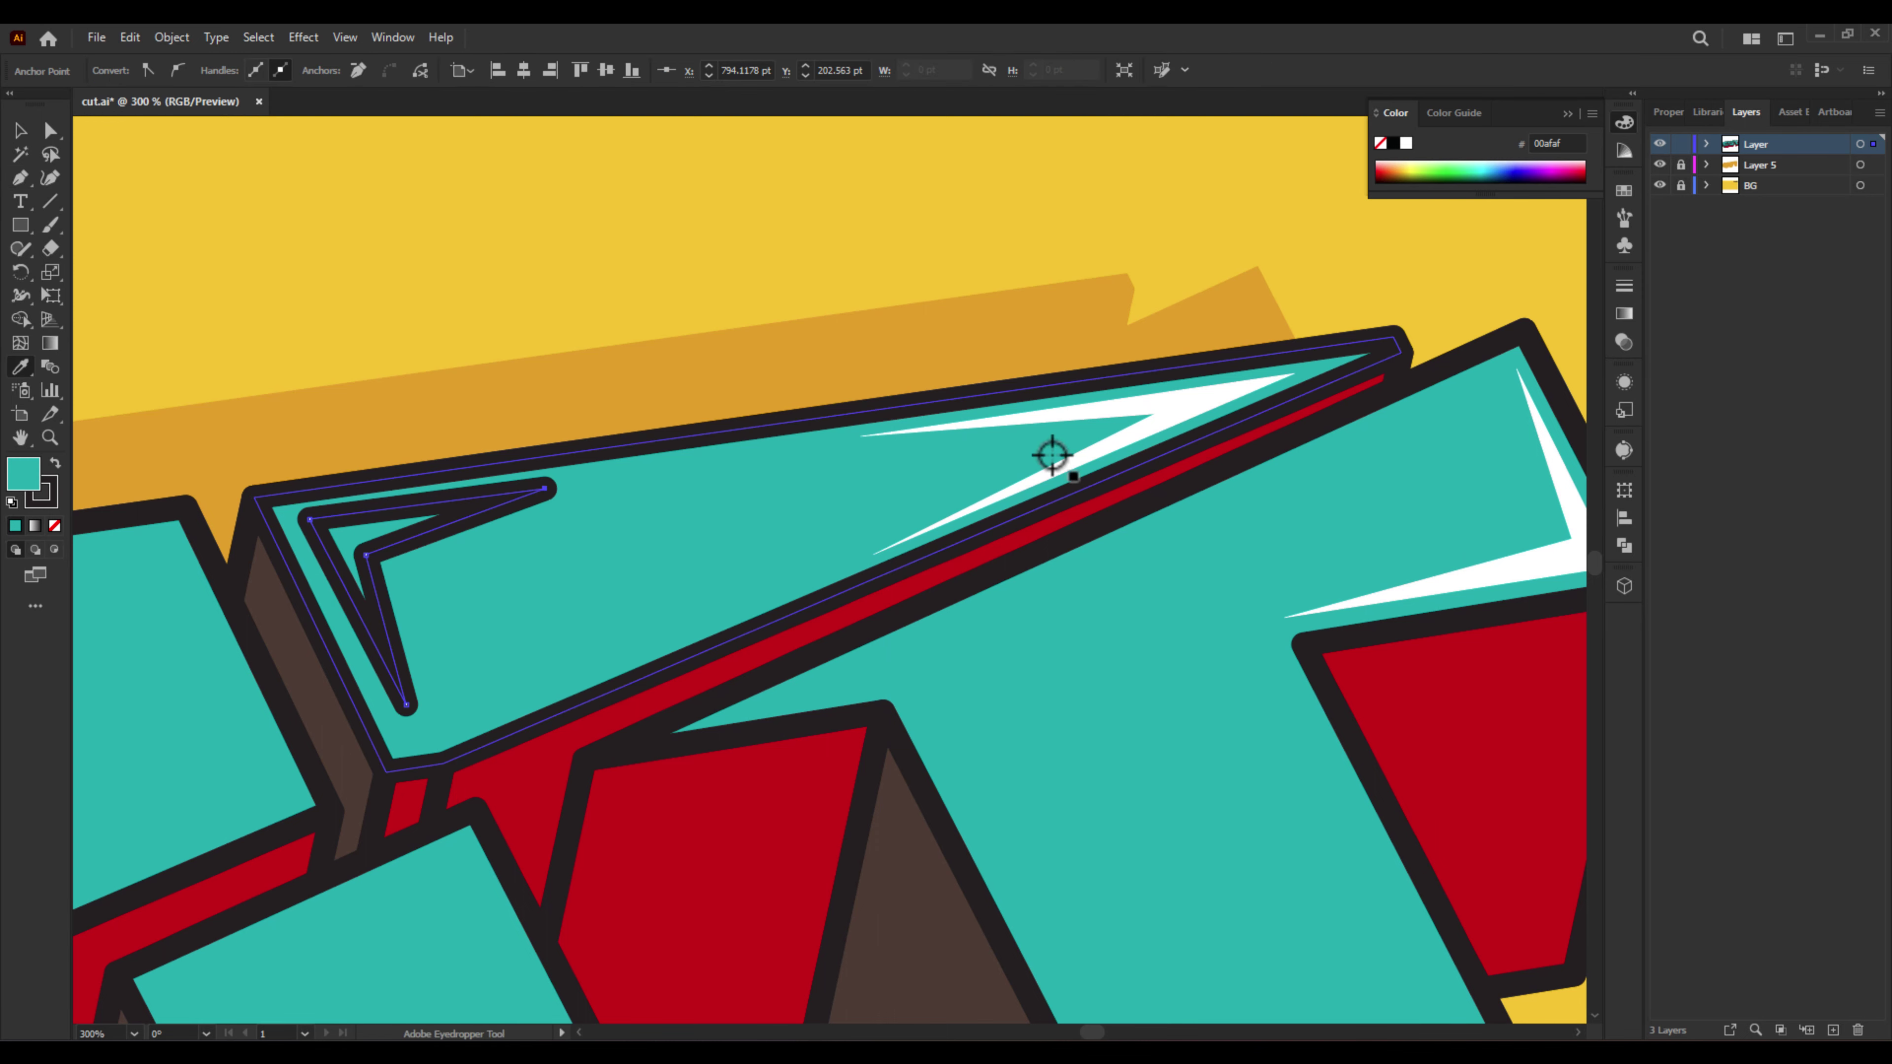
{"action": "left_click", "coordinate": [1052, 452]}
- Draw a closed white highlight shape on the next letter block with the Pen tool
{"action": "key", "text": "p"}
{"action": "scroll", "coordinate": [592, 570], "scroll_direction": "down", "scroll_amount": 3}
{"action": "left_click", "coordinate": [626, 472]}
{"action": "left_click", "coordinate": [703, 626]}
{"action": "left_click", "coordinate": [607, 497]}
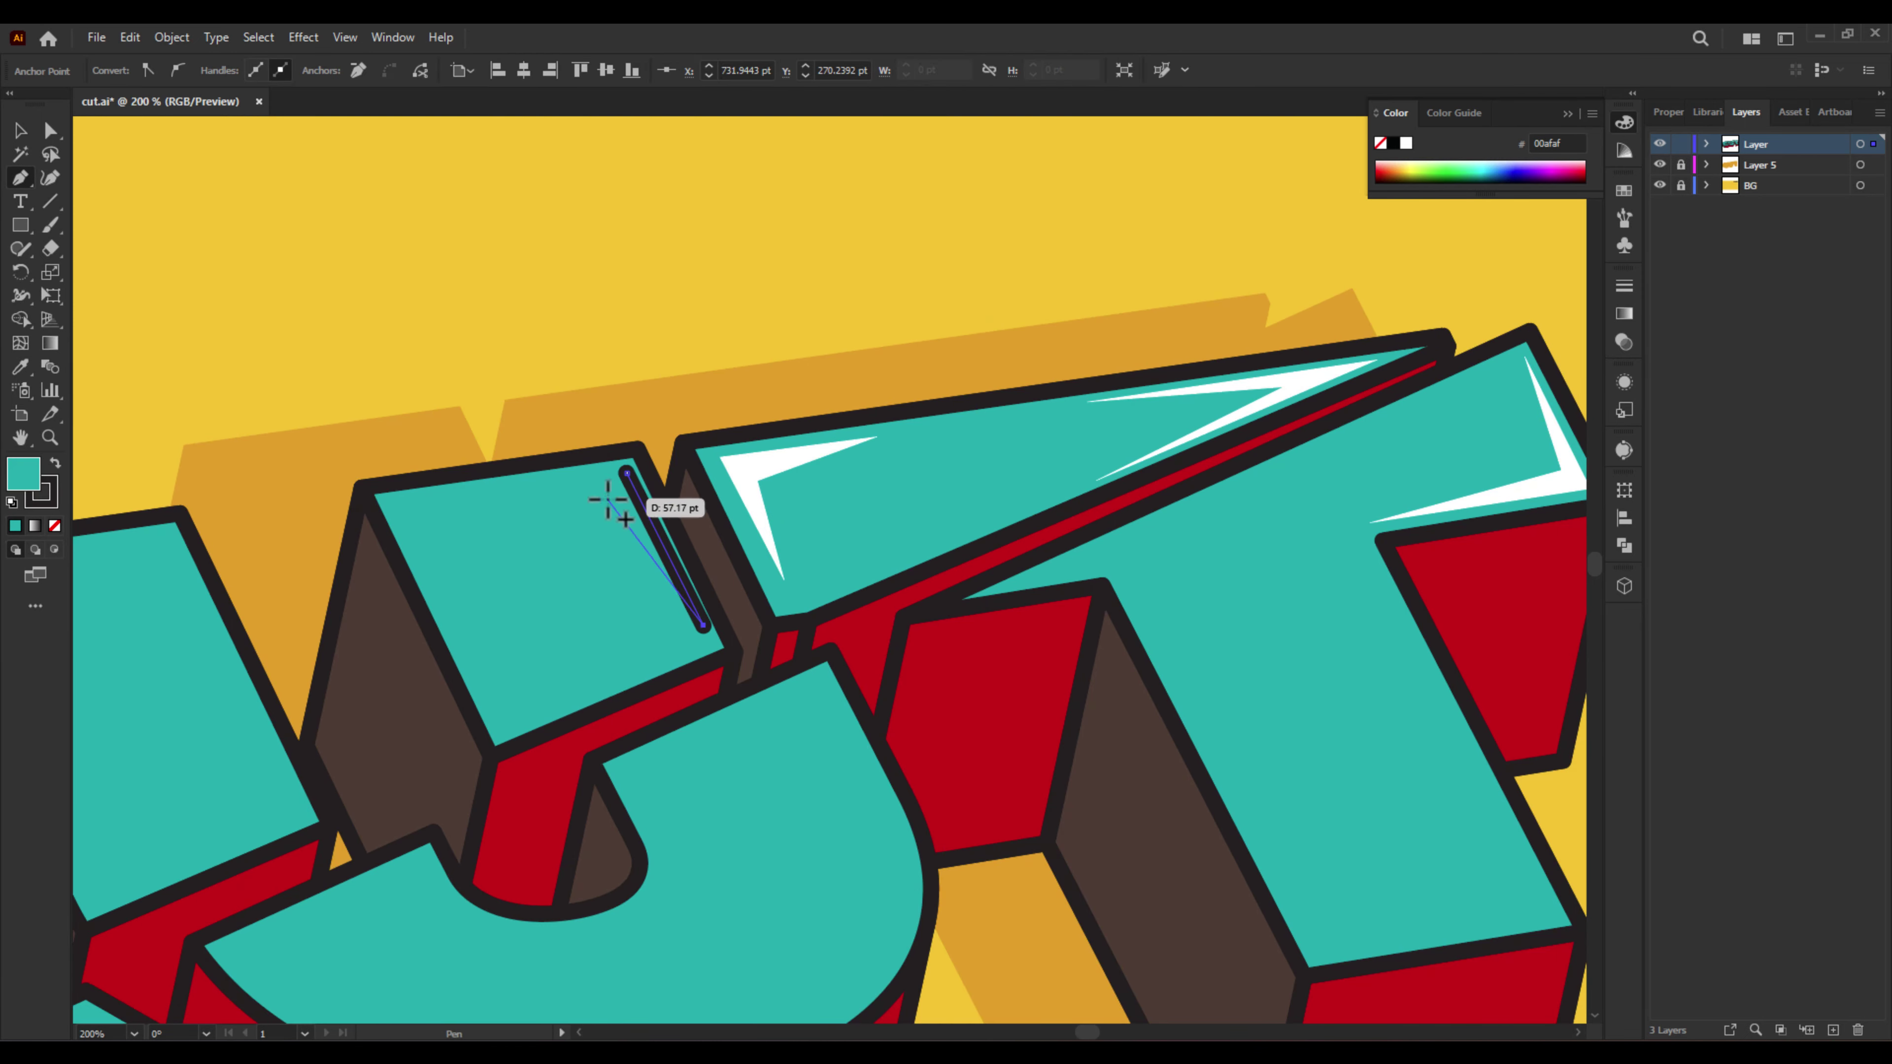
{"action": "left_click", "coordinate": [455, 501]}
{"action": "left_click", "coordinate": [625, 472]}
- Draw a white spike highlight on the left block
{"action": "left_click_drag", "start_coordinate": [263, 649], "coordinate": [620, 633]}
{"action": "left_click", "coordinate": [598, 686]}
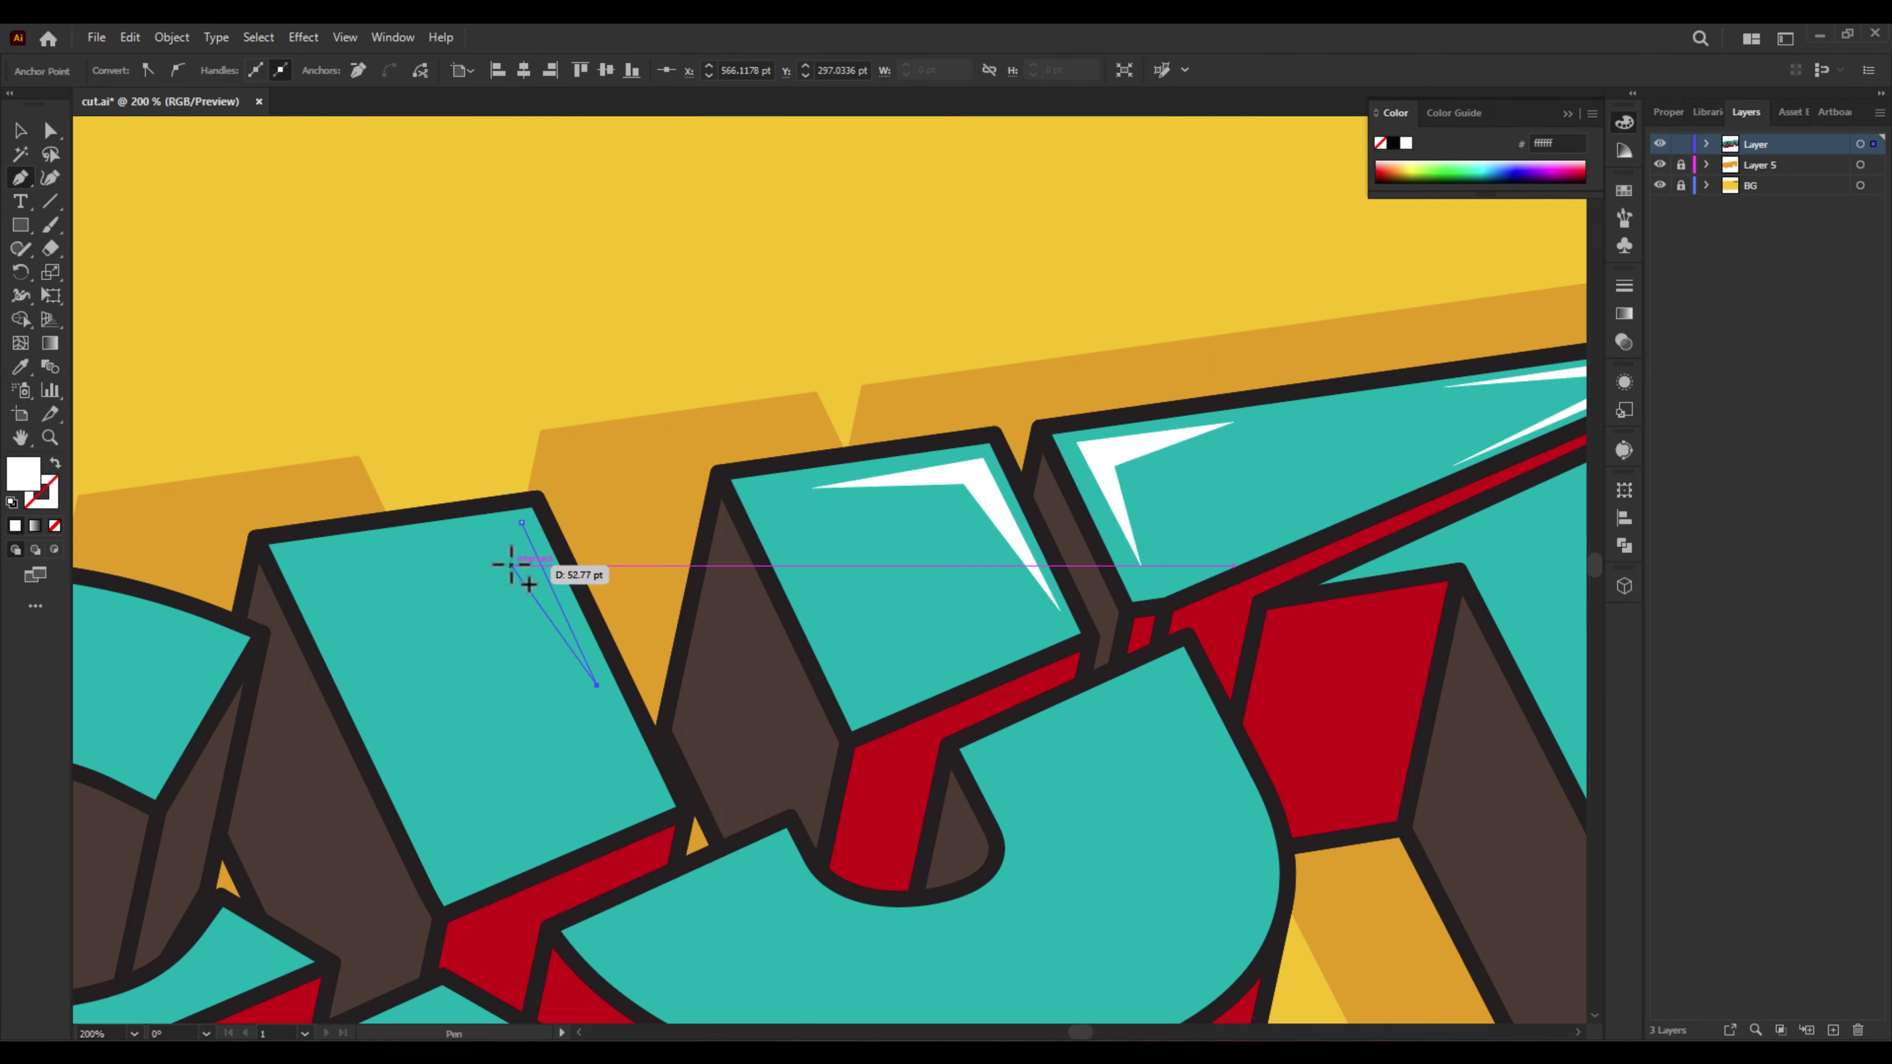
{"action": "left_click", "coordinate": [521, 524]}
{"action": "left_click", "coordinate": [350, 550]}
- Draw a closed white highlight along the U's right edge
{"action": "left_click_drag", "start_coordinate": [820, 670], "coordinate": [614, 574]}
{"action": "left_click", "coordinate": [980, 579]}
{"action": "left_click", "coordinate": [1041, 674]}
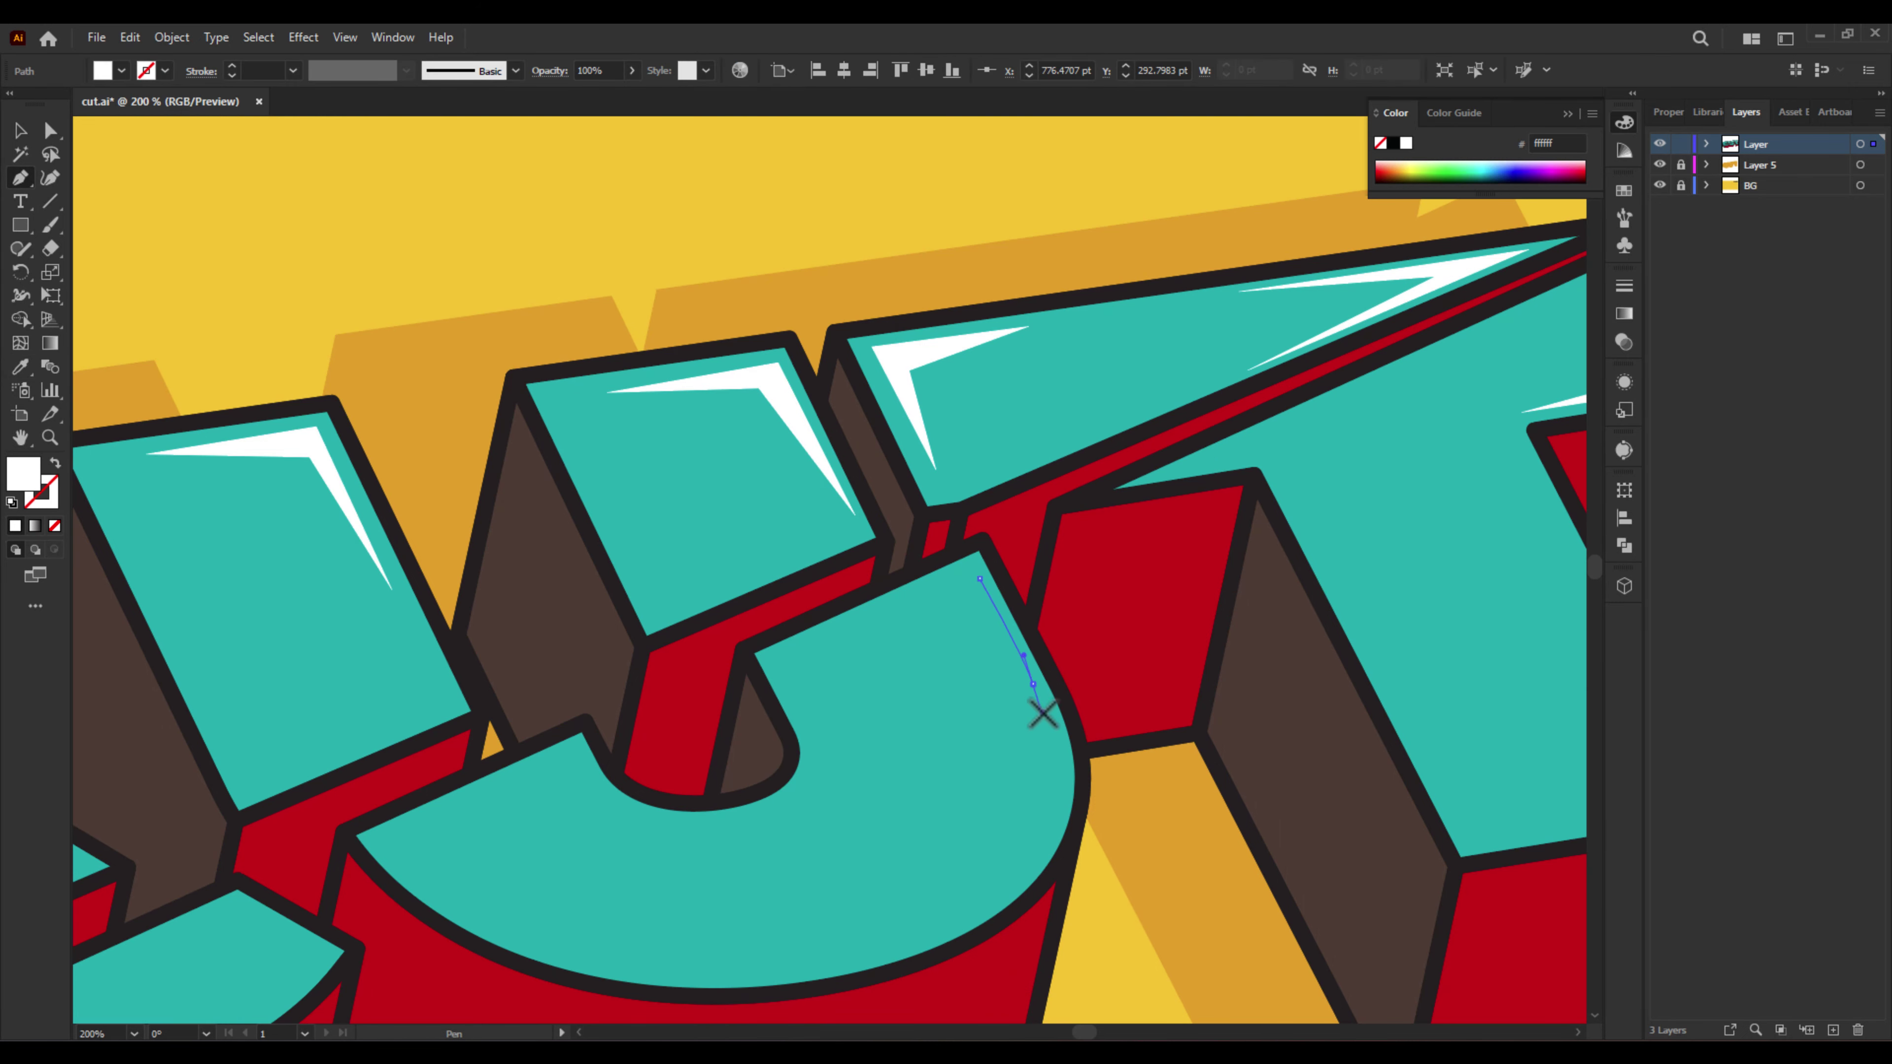
{"action": "left_click", "coordinate": [1056, 725]}
{"action": "left_click", "coordinate": [977, 605]}
{"action": "left_click", "coordinate": [844, 647]}
{"action": "left_click", "coordinate": [980, 580]}
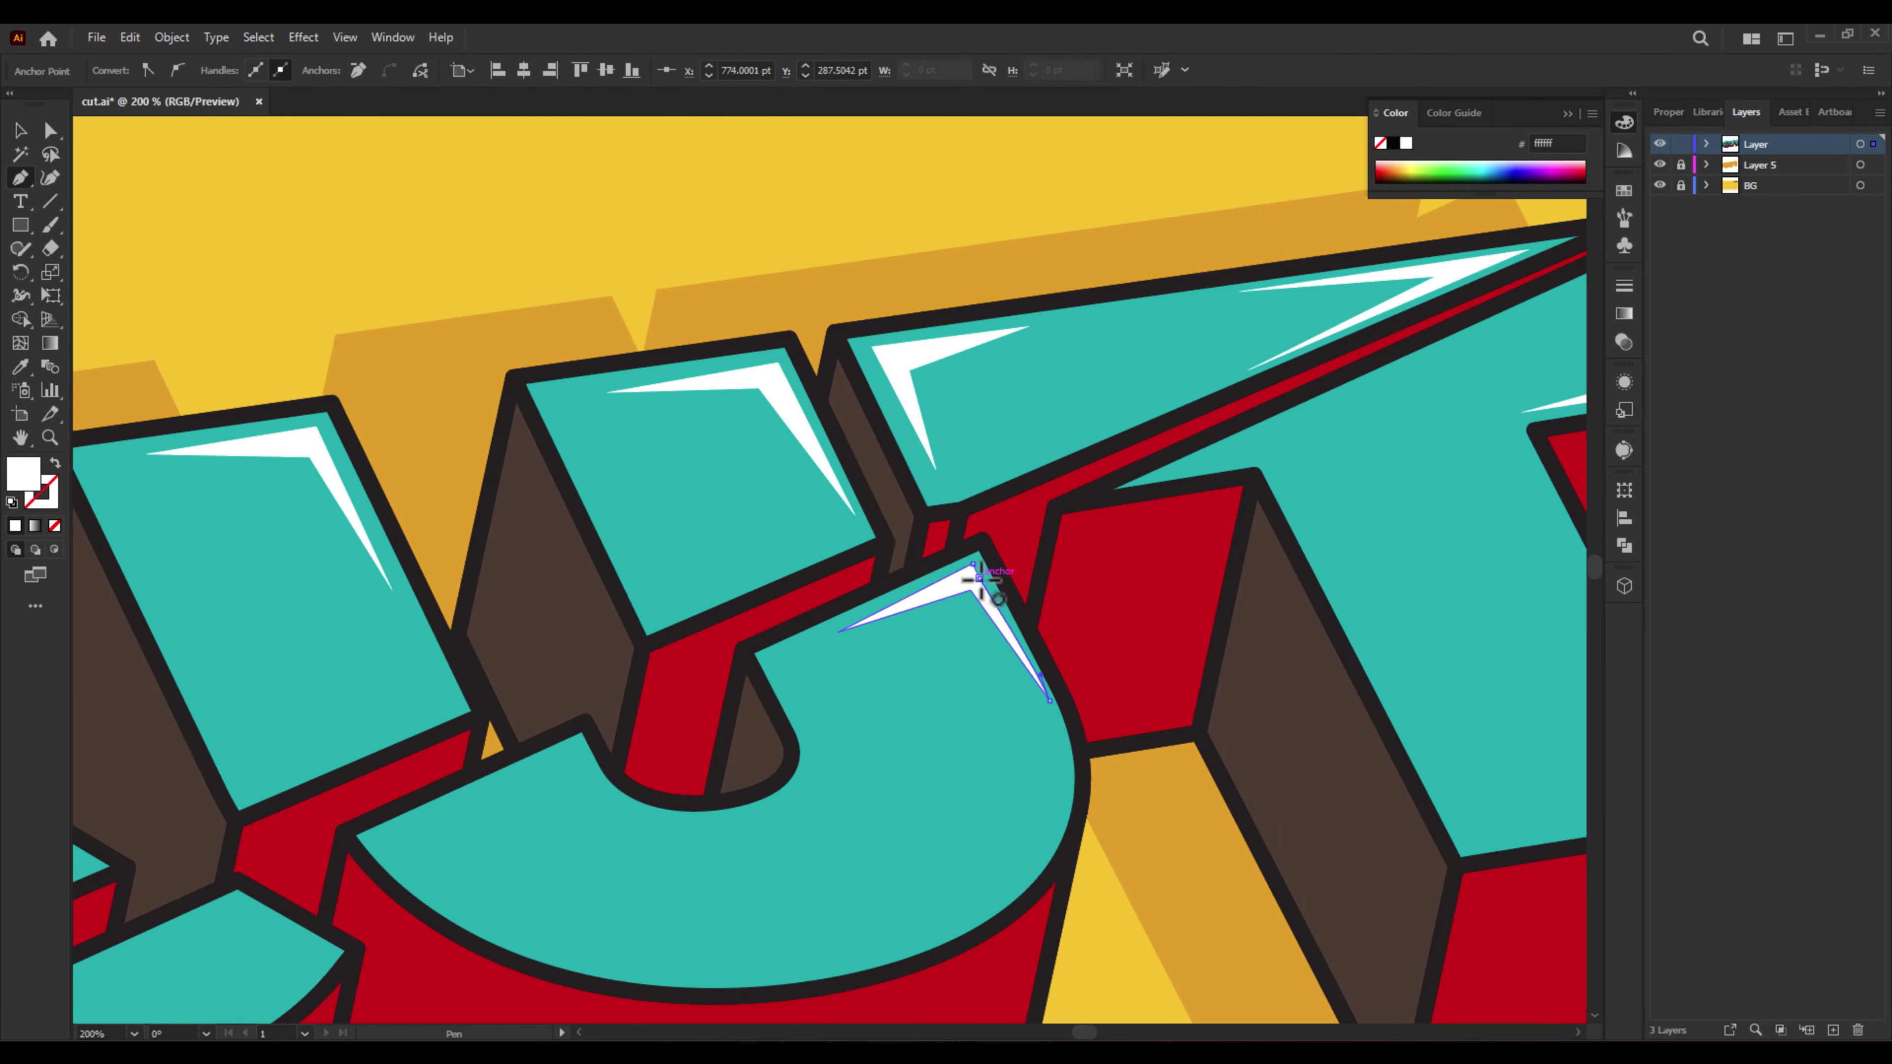
- Draw a curved white highlight following the U's inner bend, using the Curvature tool
{"action": "scroll", "coordinate": [979, 583], "scroll_direction": "up", "scroll_amount": 4}
{"action": "scroll", "coordinate": [360, 401], "scroll_direction": "down", "scroll_amount": 3}
{"action": "scroll", "coordinate": [591, 726], "scroll_direction": "down", "scroll_amount": 2}
{"action": "left_click", "coordinate": [555, 625]}
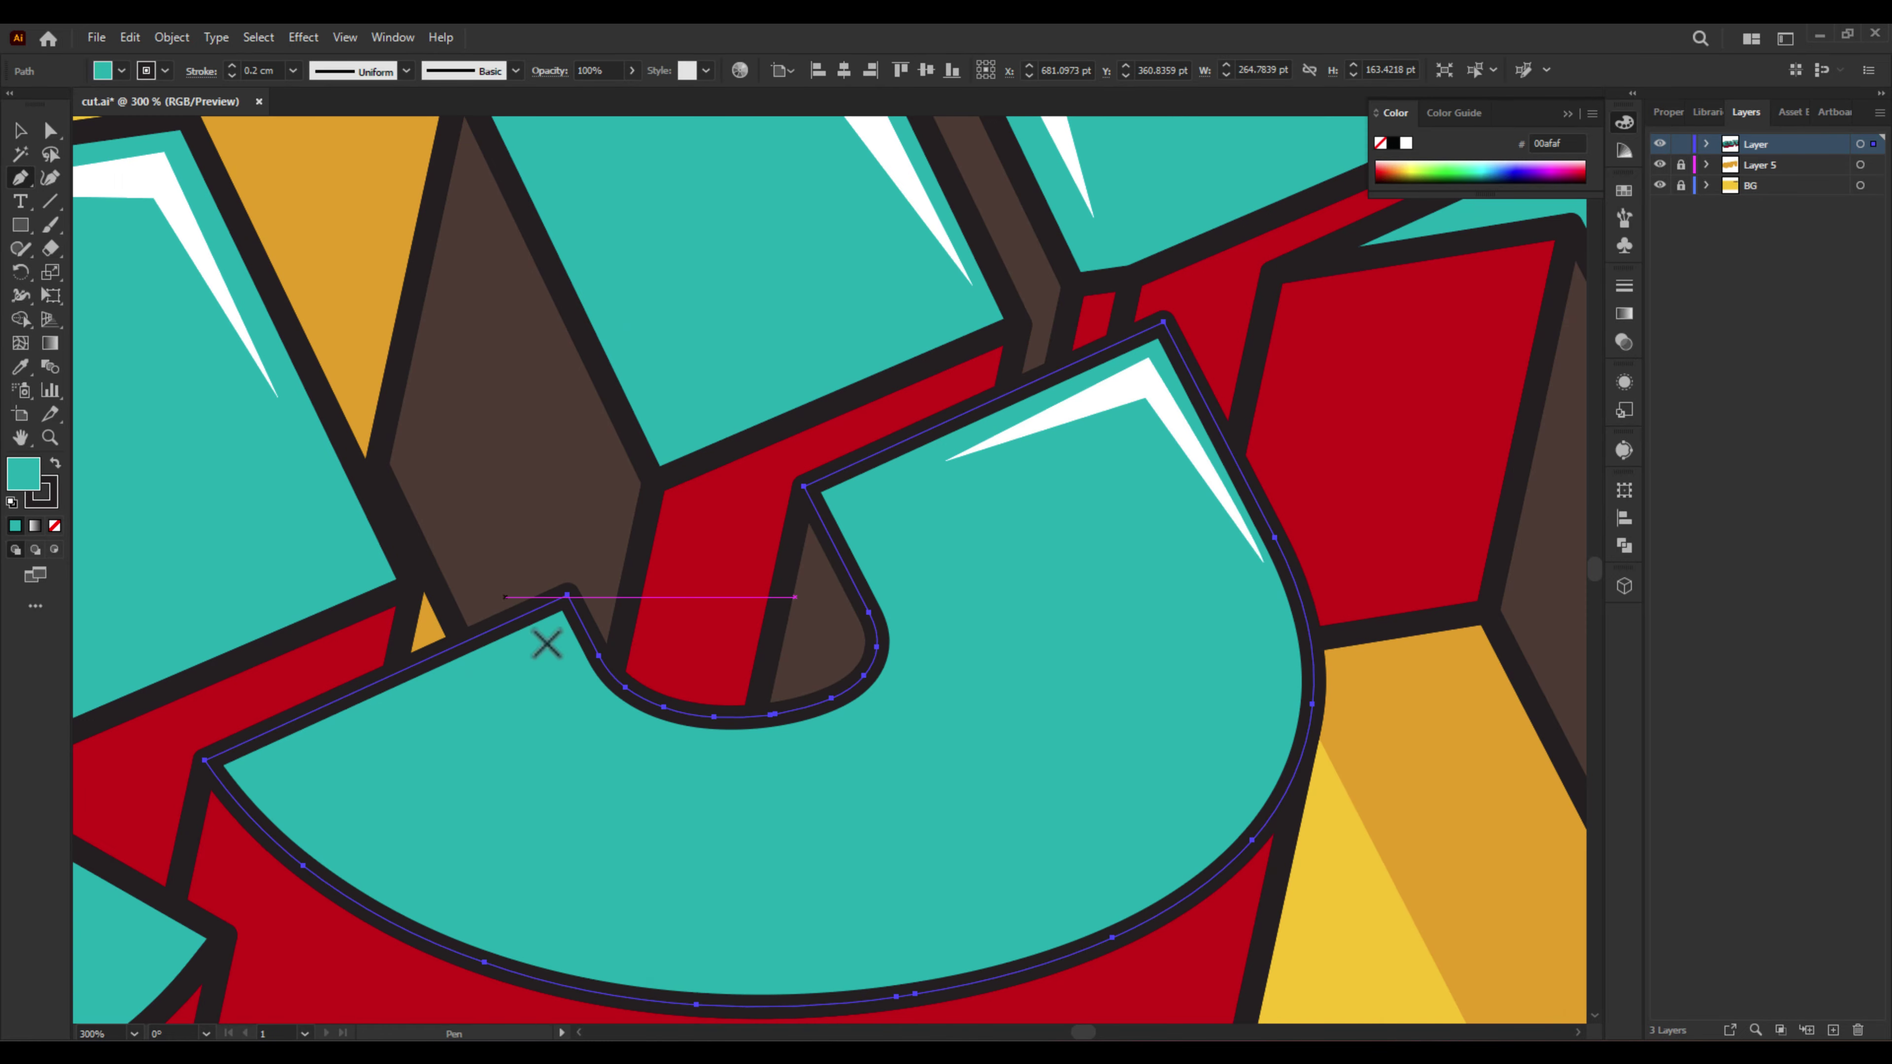
{"action": "left_click", "coordinate": [584, 690]}
{"action": "left_click", "coordinate": [620, 710]}
{"action": "key", "text": "shift+grave"}
{"action": "left_click", "coordinate": [711, 743]}
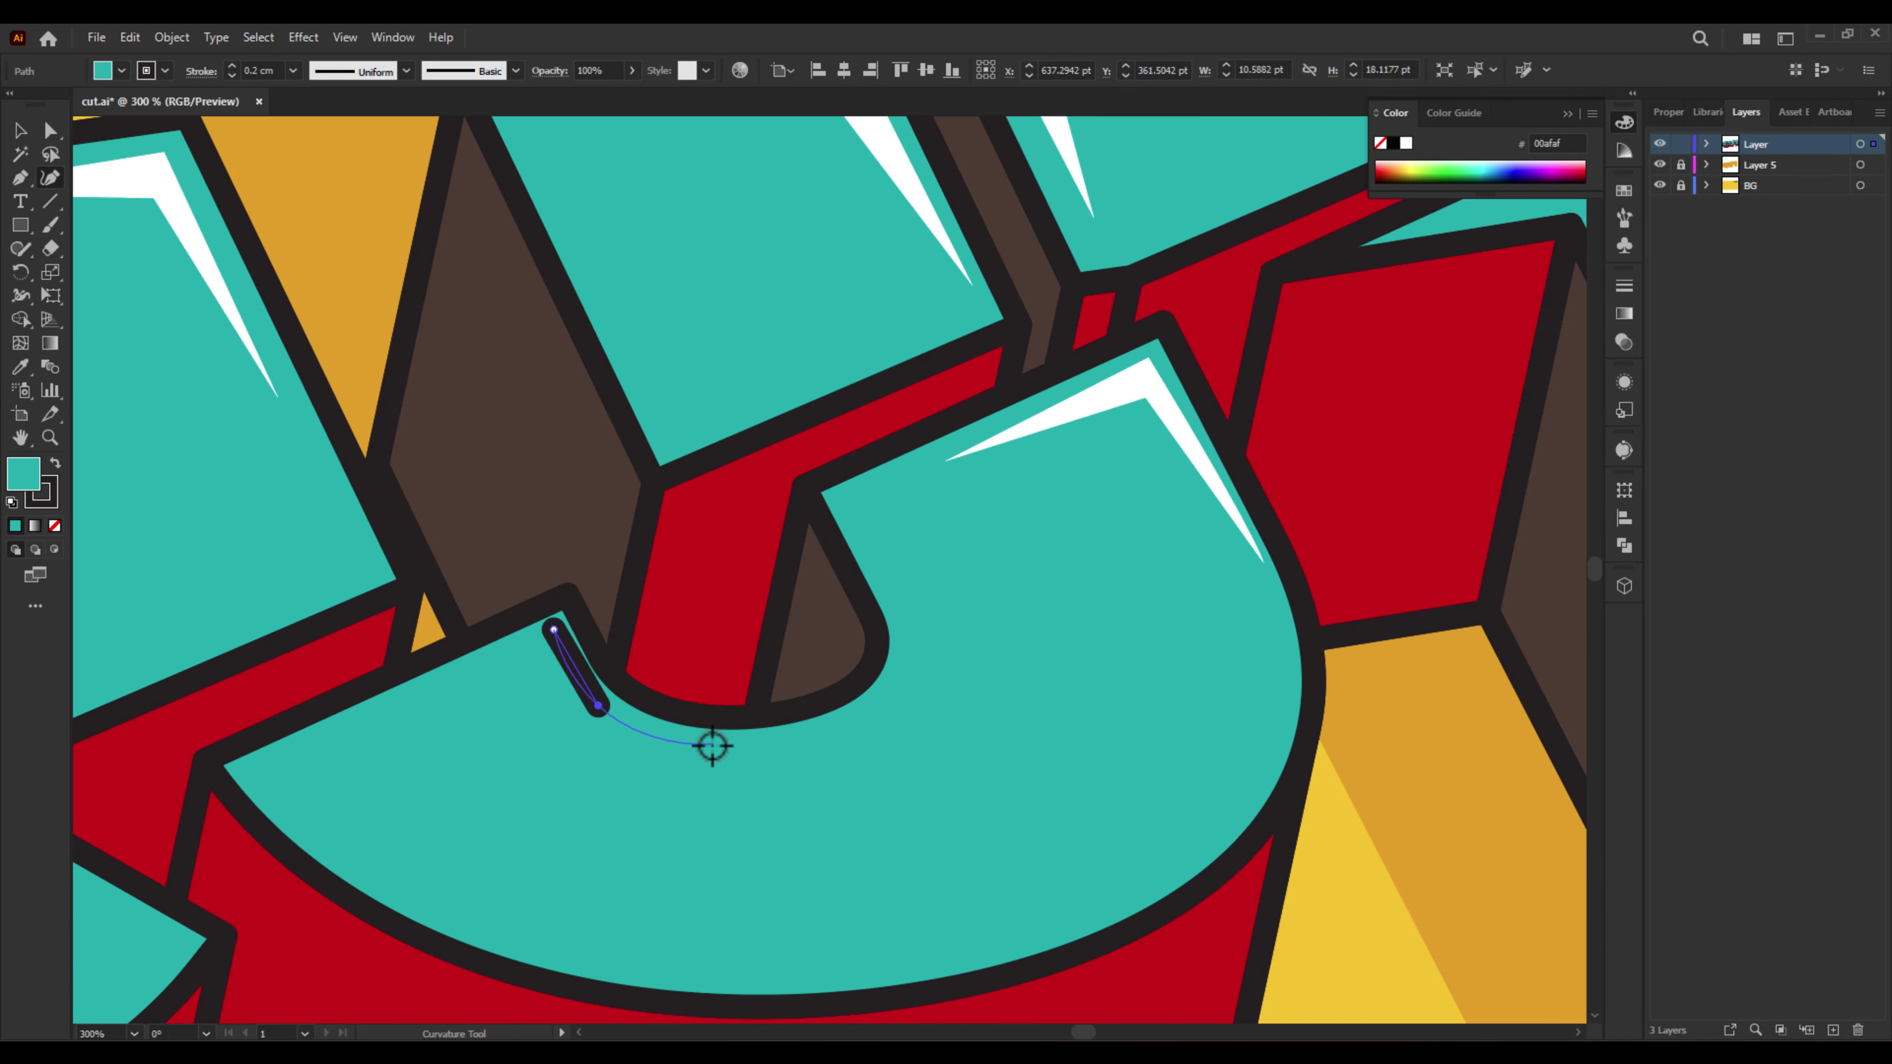
{"action": "left_click", "coordinate": [797, 741]}
{"action": "left_click", "coordinate": [627, 743]}
{"action": "left_click", "coordinate": [534, 674]}
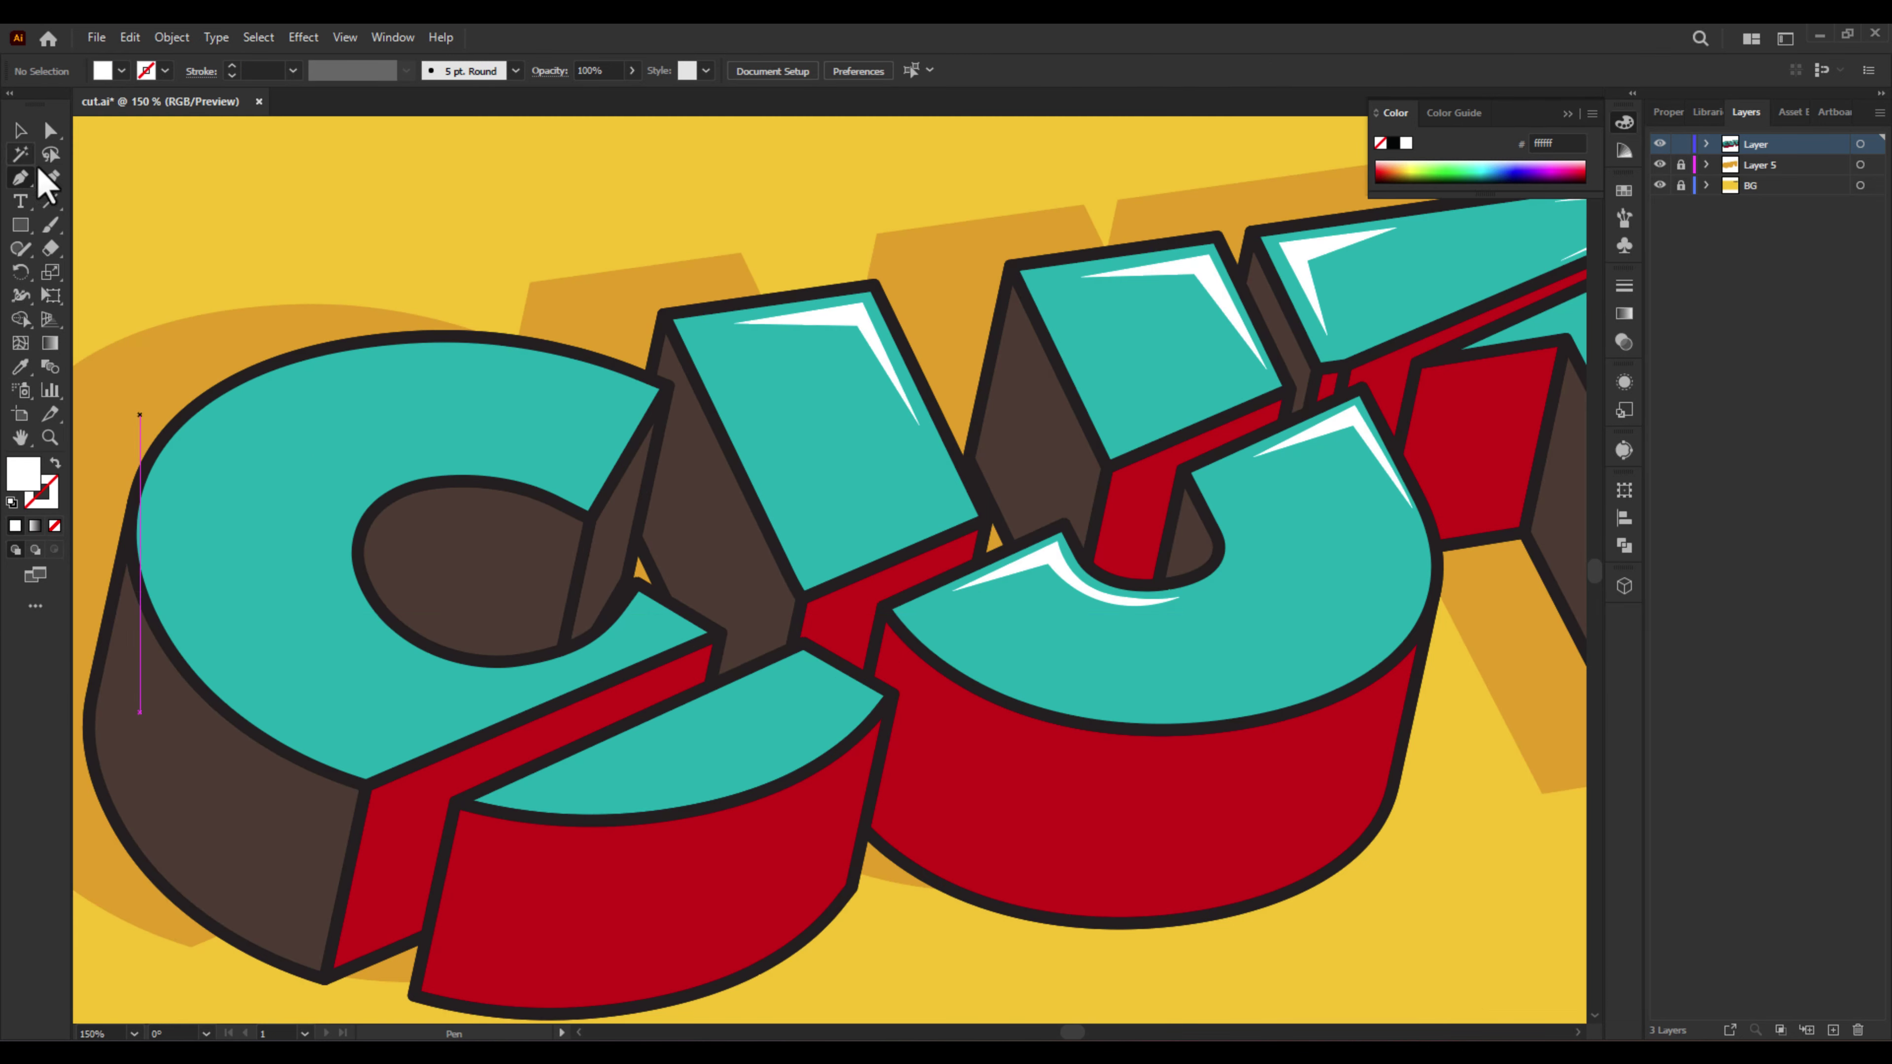
- Draw a white crescent highlight along the C's left edge
{"action": "left_click", "coordinate": [49, 177]}
{"action": "left_click", "coordinate": [317, 743]}
{"action": "left_click", "coordinate": [151, 498]}
{"action": "left_click", "coordinate": [234, 399]}
{"action": "left_click", "coordinate": [183, 455]}
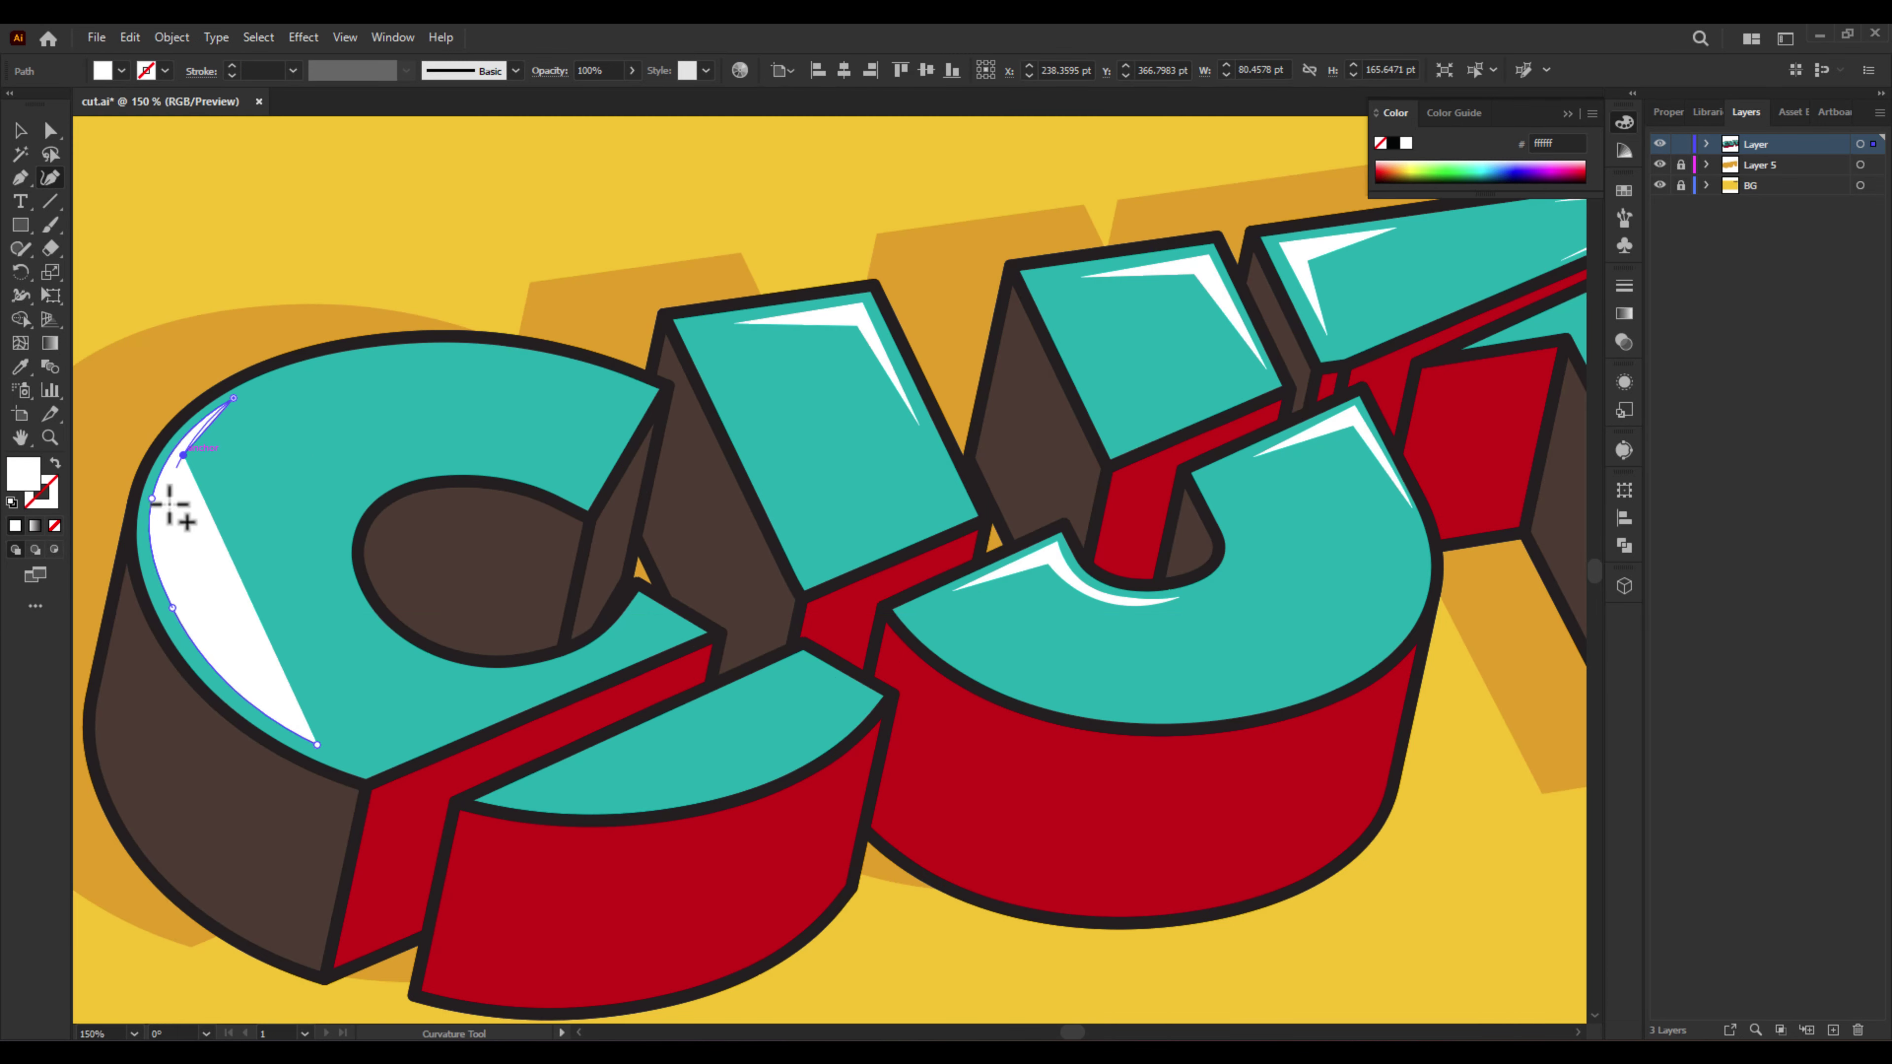
{"action": "left_click", "coordinate": [316, 742]}
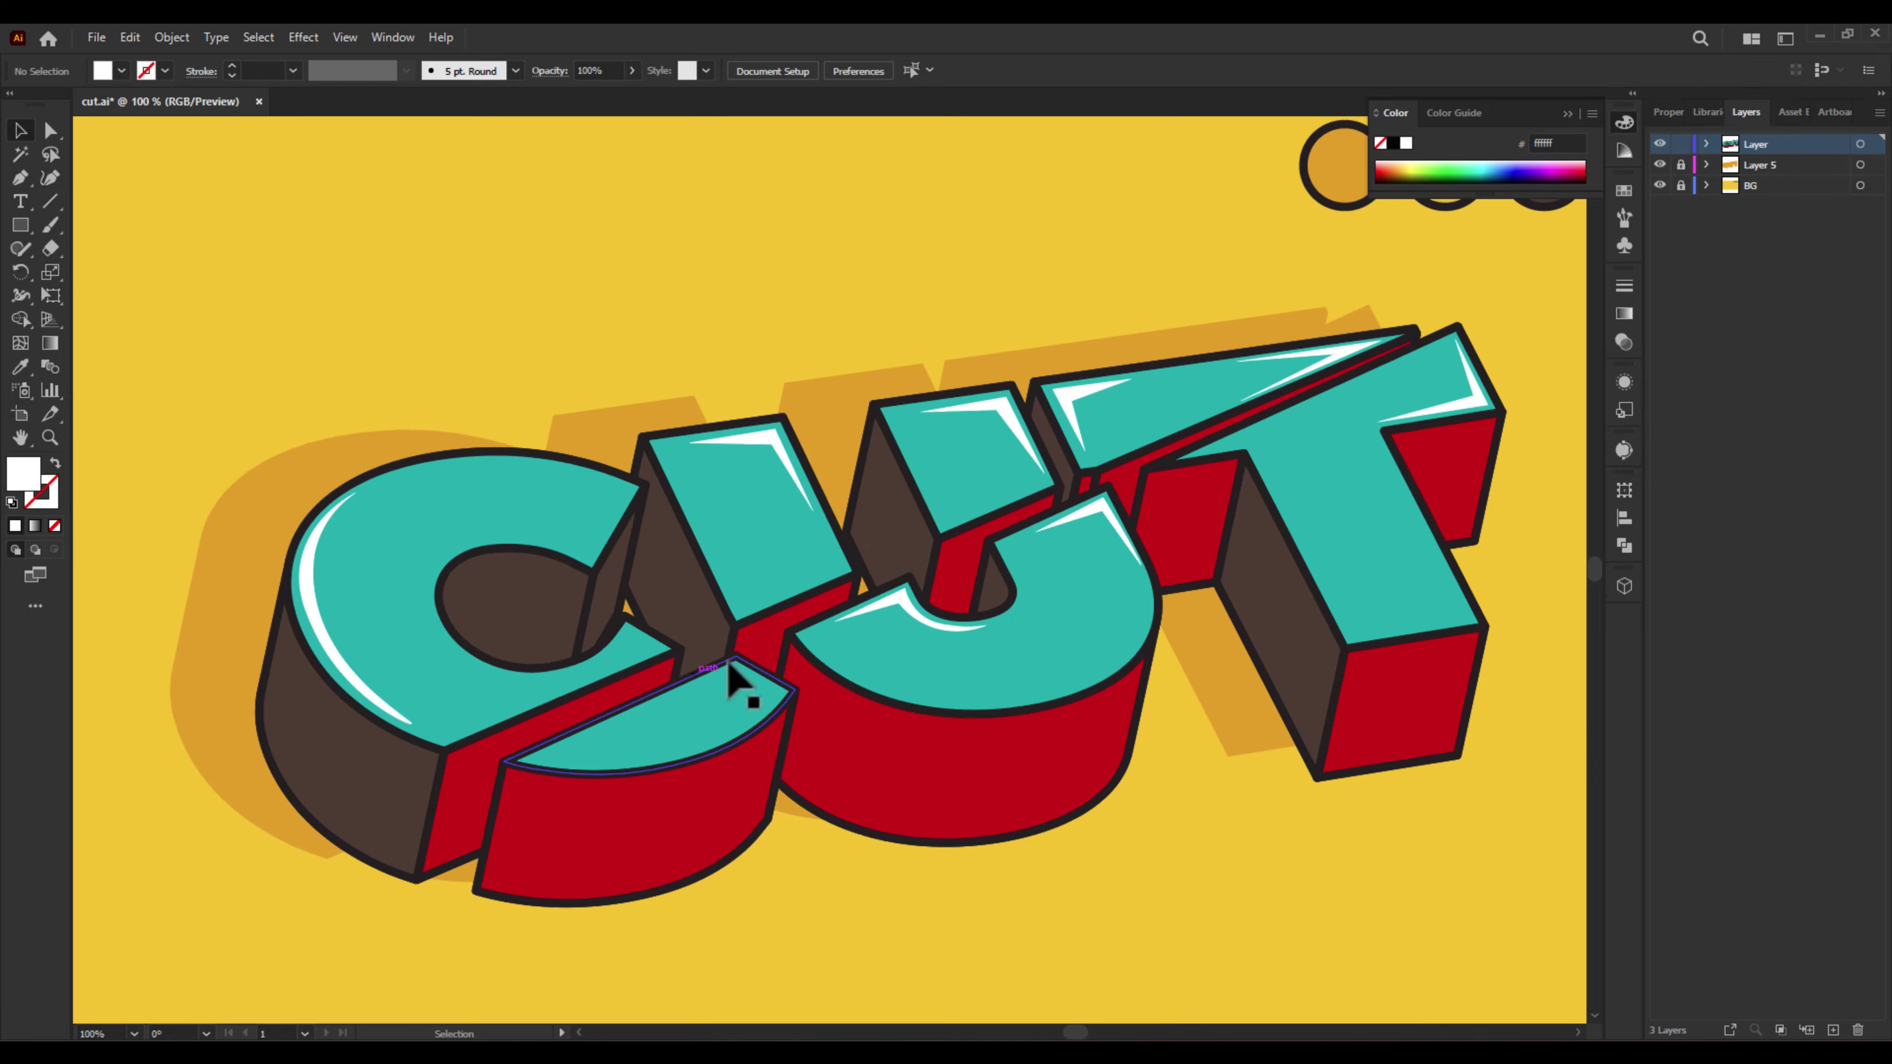